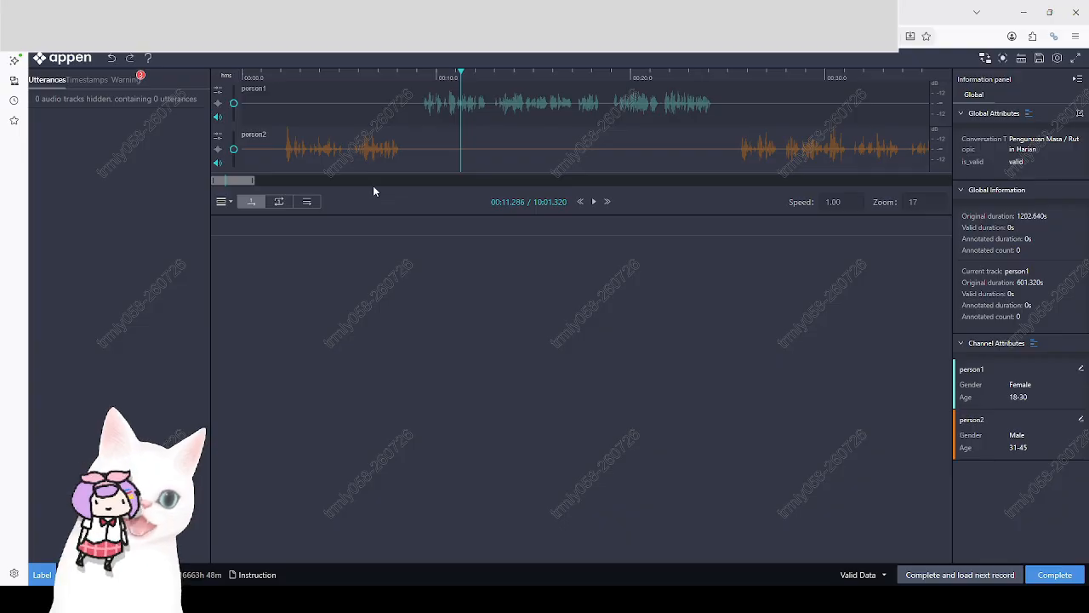
Switch to the operation guide PDF to examine its keyboard shortcuts page, and check the shortcut list in the Appen annotation tool
key(ctrl+Tab)
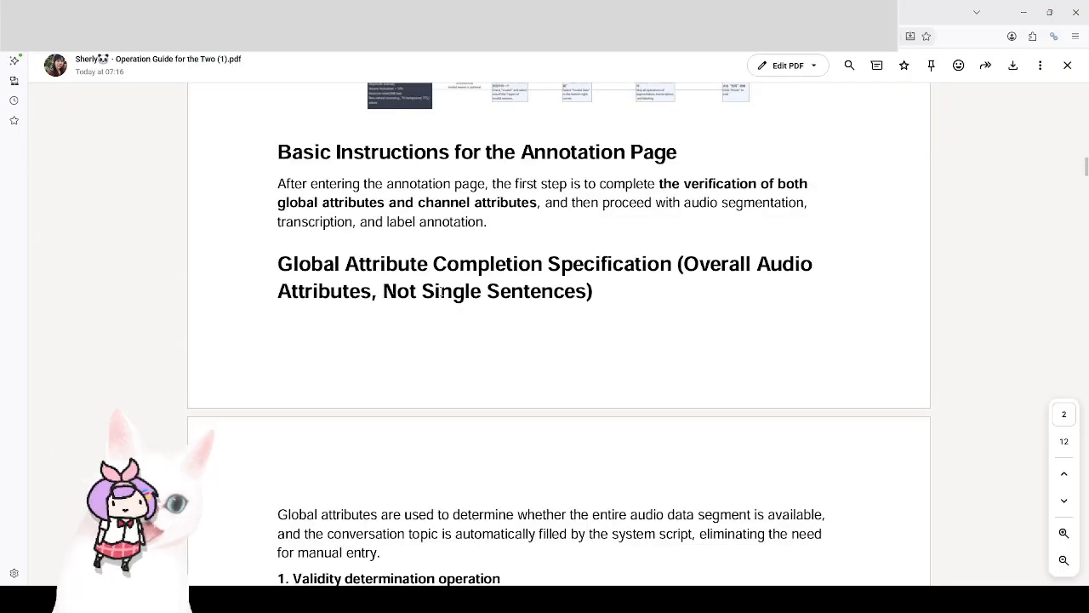
scroll(441, 291, down, 3)
scroll(441, 291, up, 8)
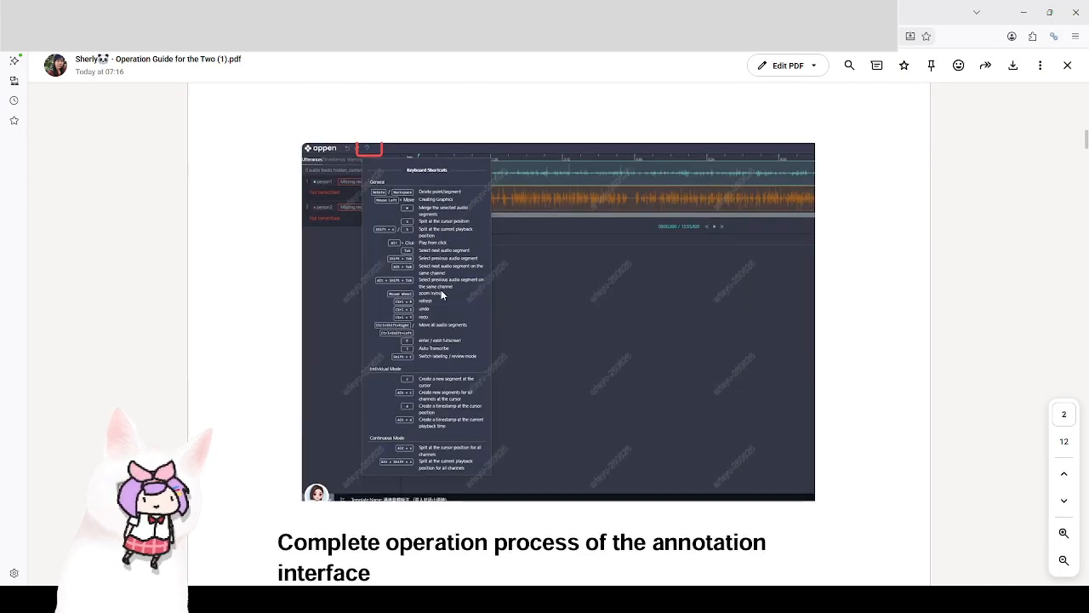
scroll(441, 289, up, 2)
scroll(440, 289, down, 3)
scroll(441, 289, up, 3)
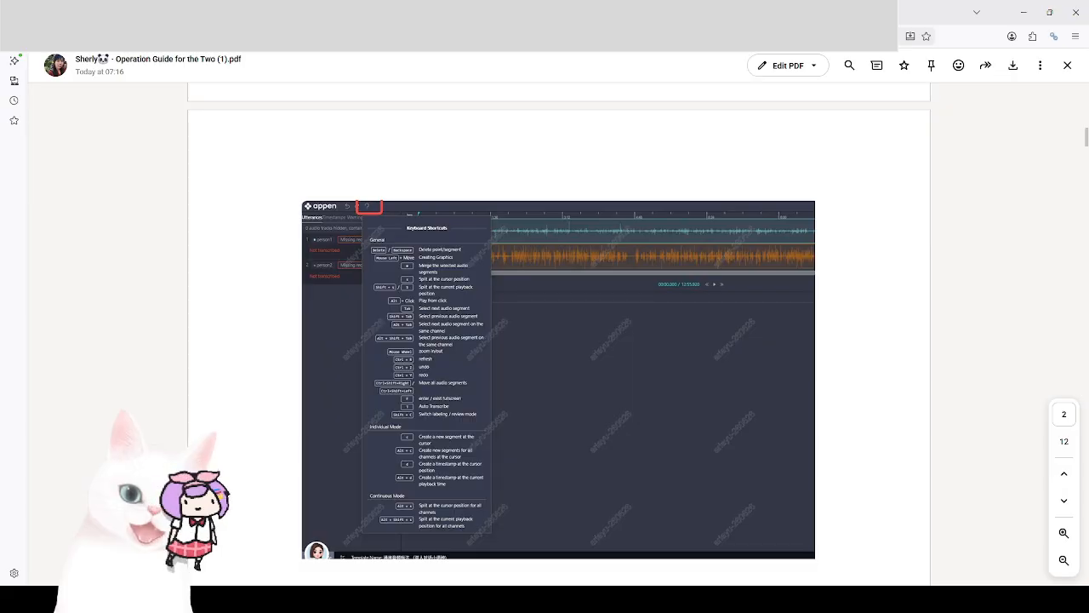
key(ctrl+shift+Tab)
click(150, 58)
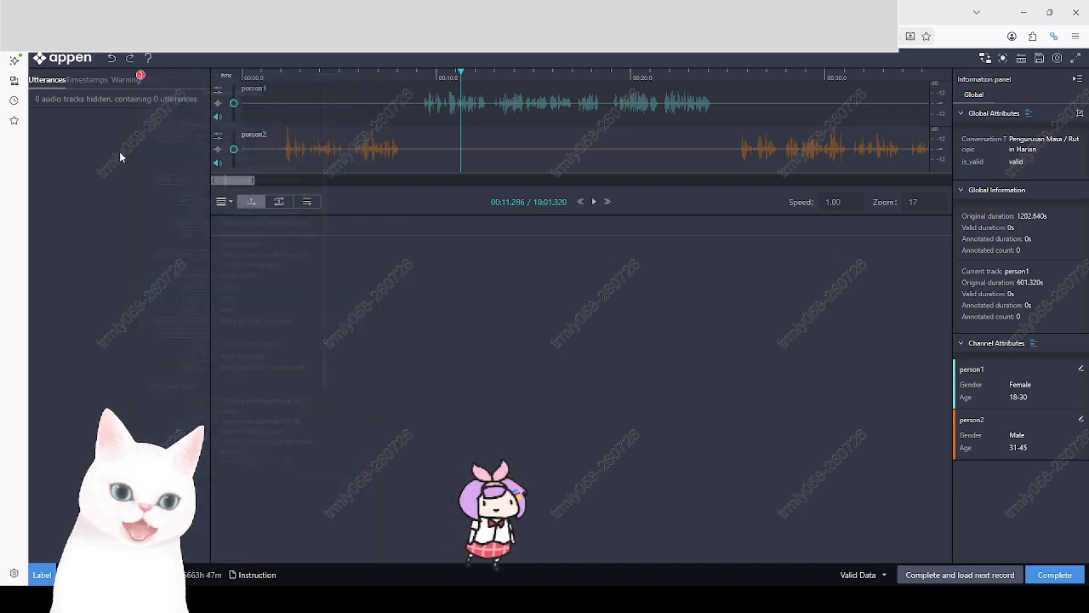
Create a person1 segment from about 9.1 s to 24.5 s and split it at about 12.9 s and 18.8 s
drag(420, 114, 717, 106)
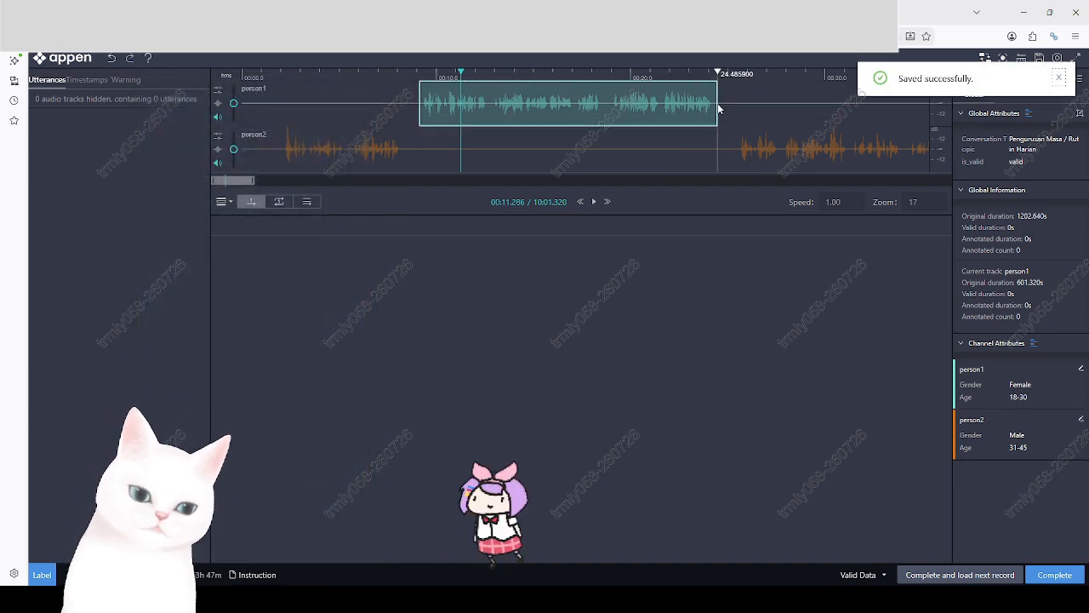
ctrl+click(491, 110)
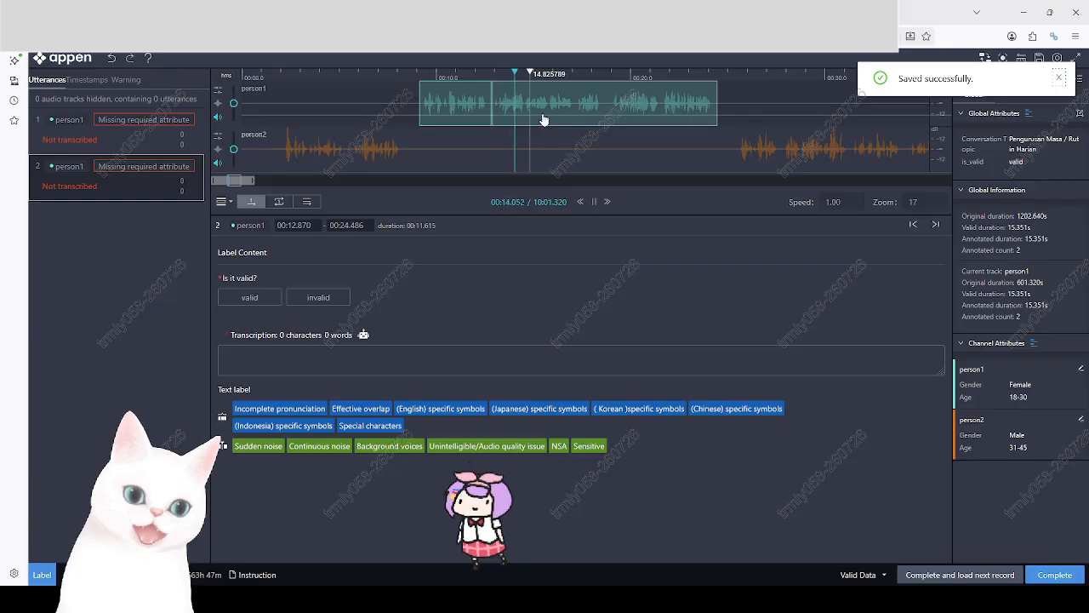
ctrl+click(612, 114)
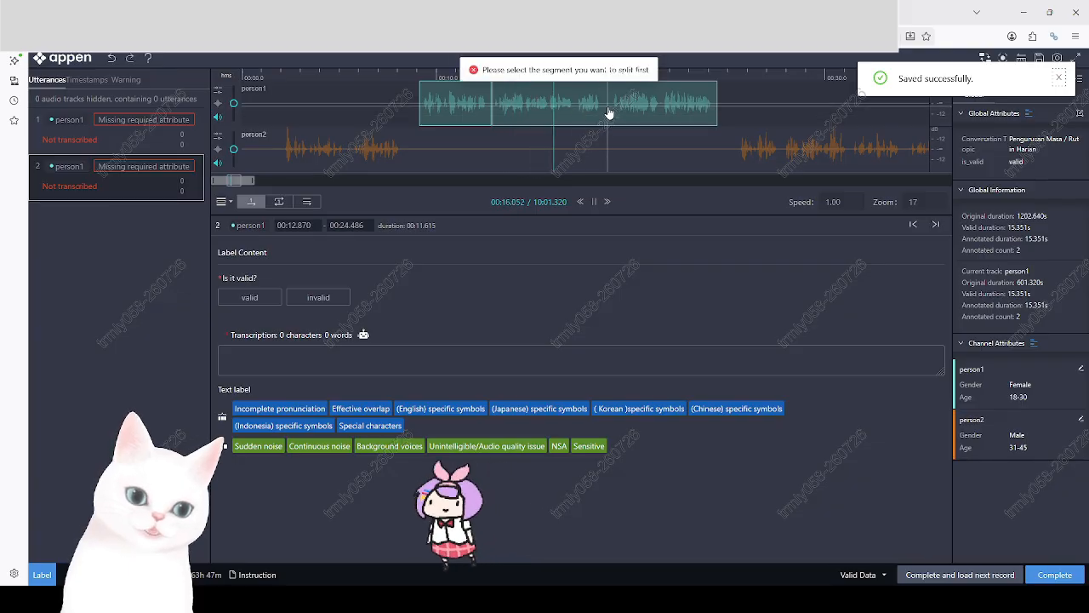
click(610, 113)
ctrl+click(609, 113)
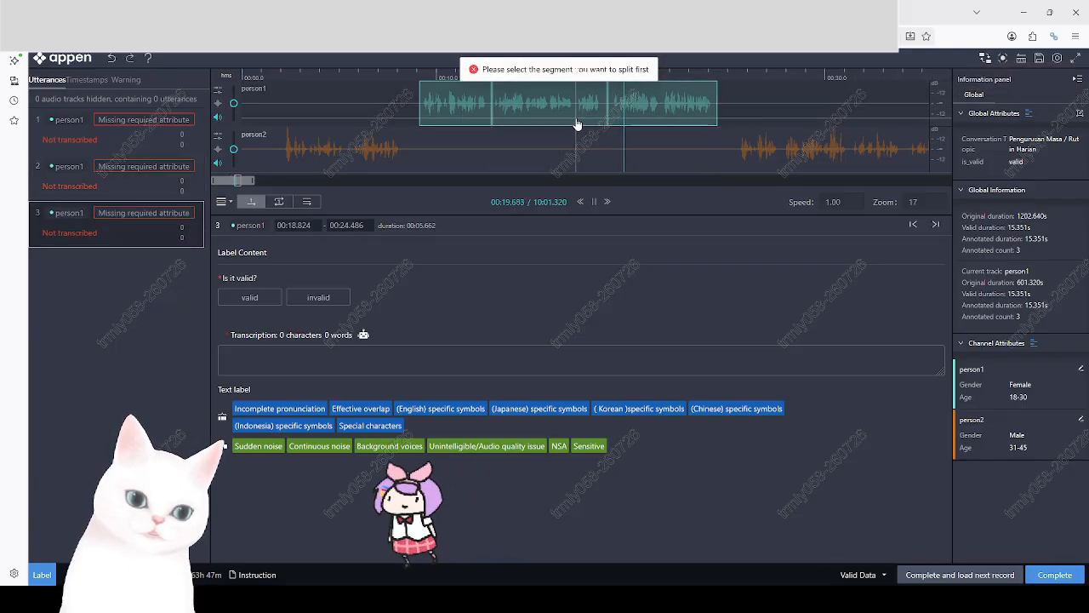
key(space)
Switch to the Lounge voice channel in Discord, start sharing the screen, and return to the Appen annotation page
key(ctrl+Tab)
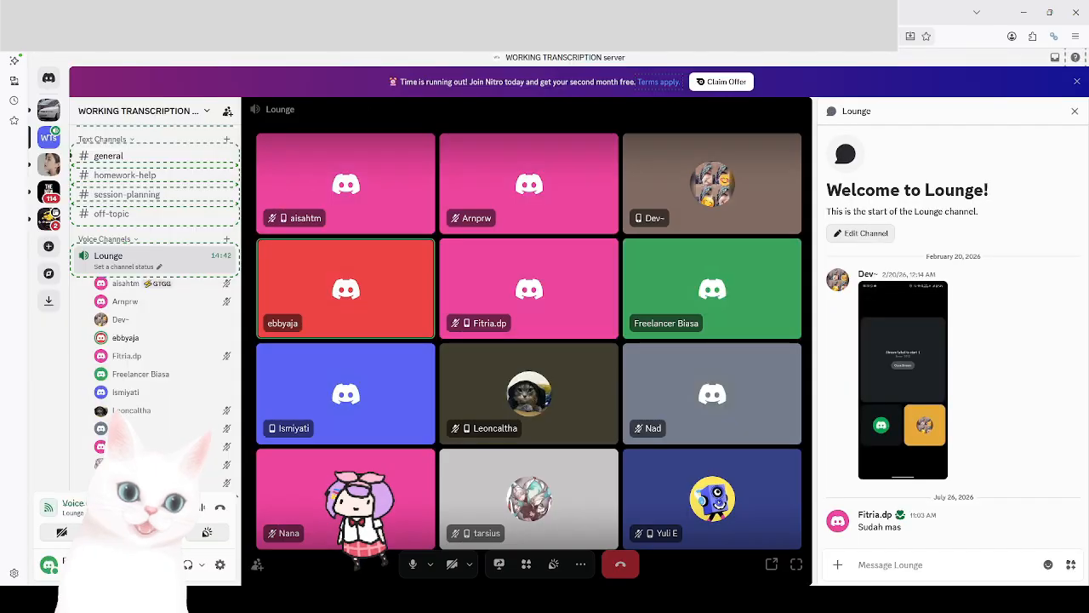
click(500, 563)
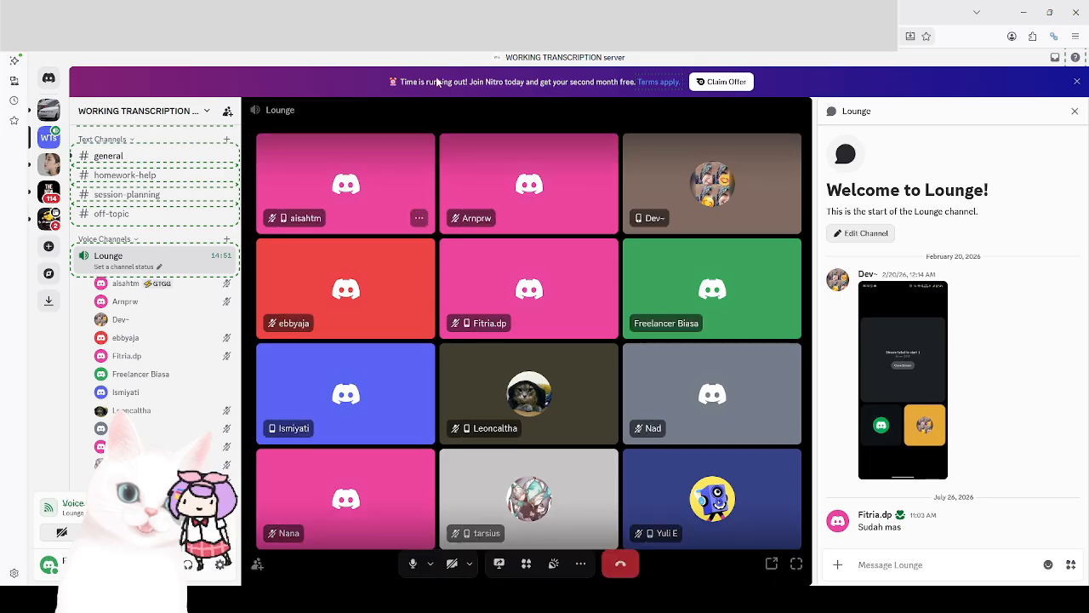
key(ctrl+Tab)
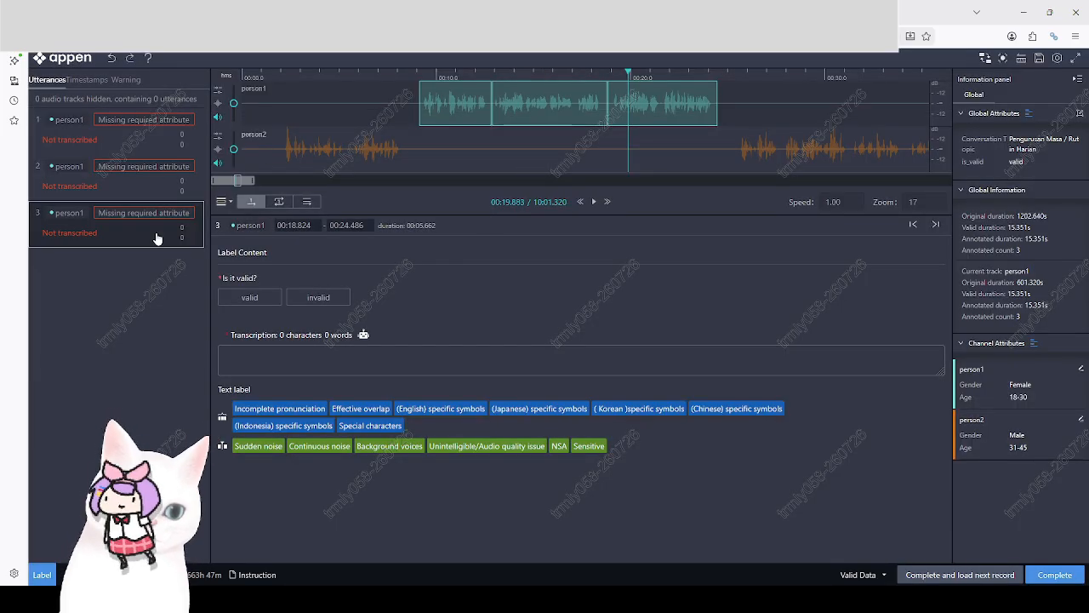
Delete all three person1 segments from the utterance list
key(Delete)
key(Delete)
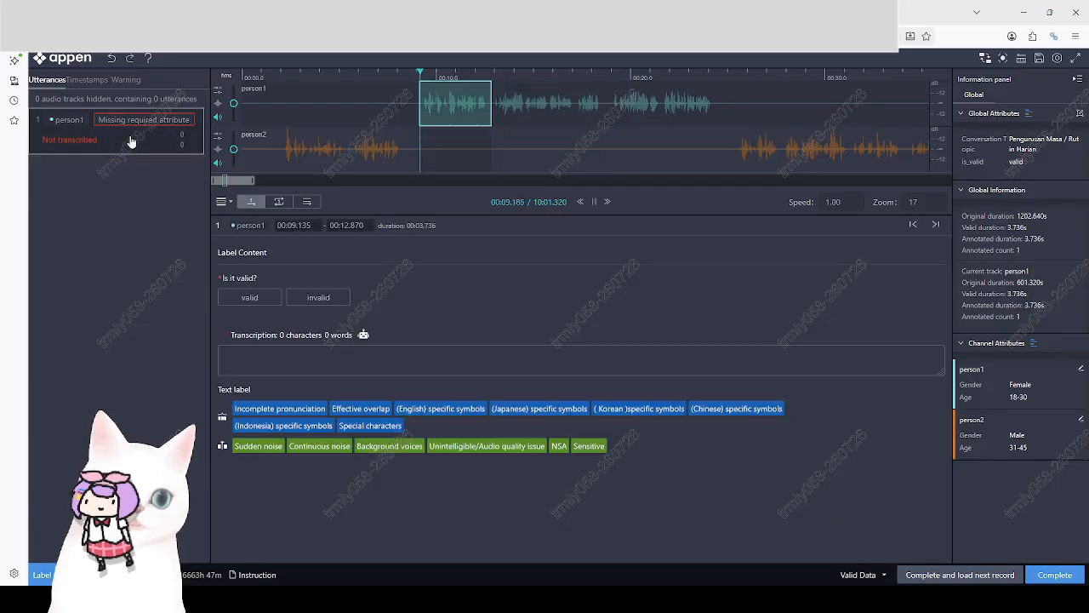
key(Delete)
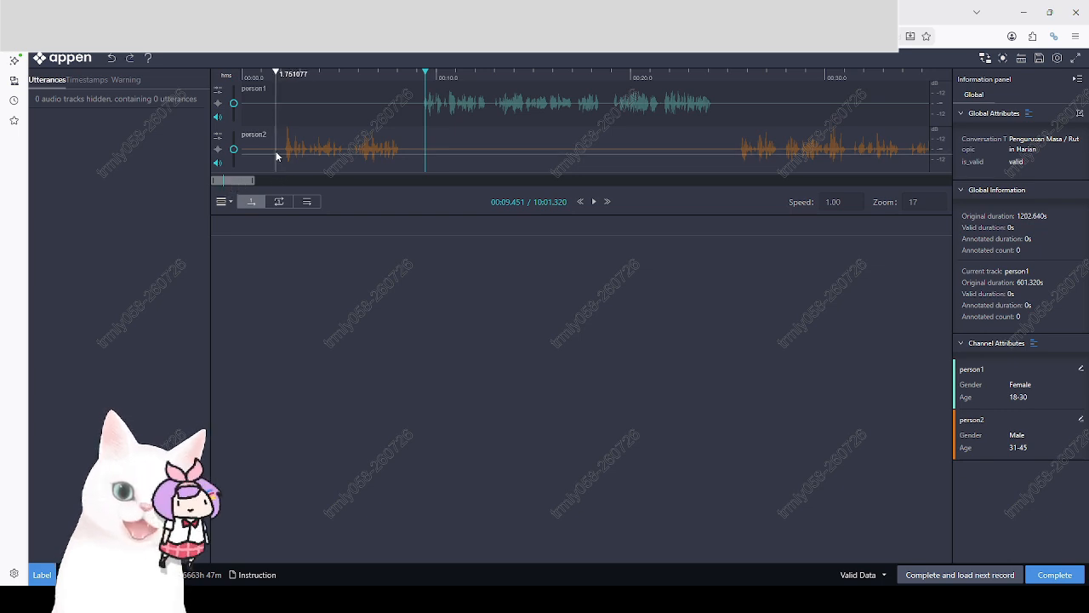
Examine the person1 and person2 waveforms at different timeline zoom levels, from the full recording to individual words
scroll(279, 148, up, 3)
scroll(279, 148, down, 5)
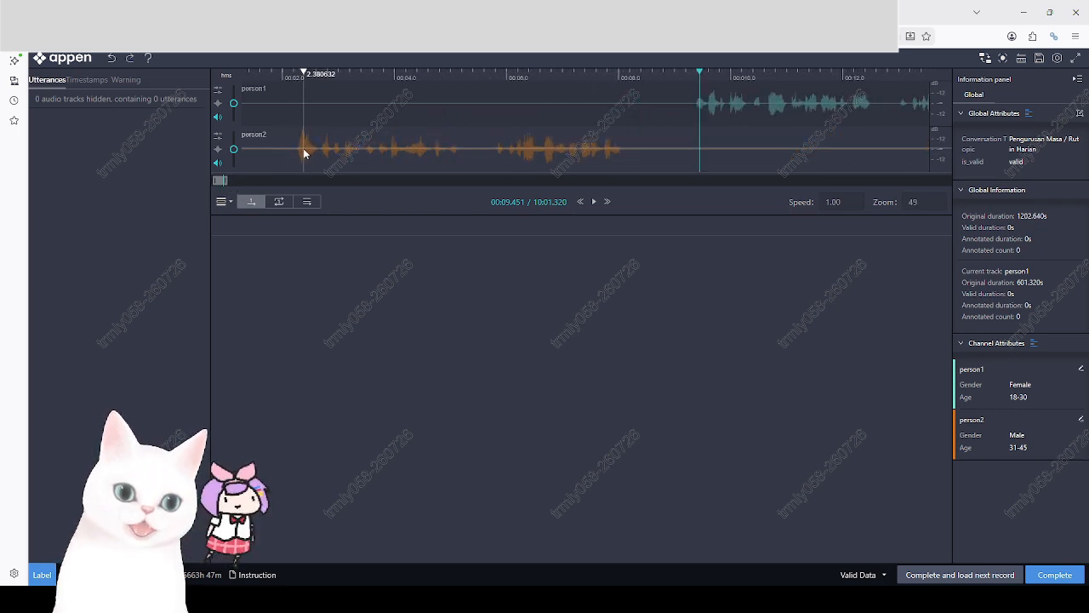
scroll(303, 149, down, 3)
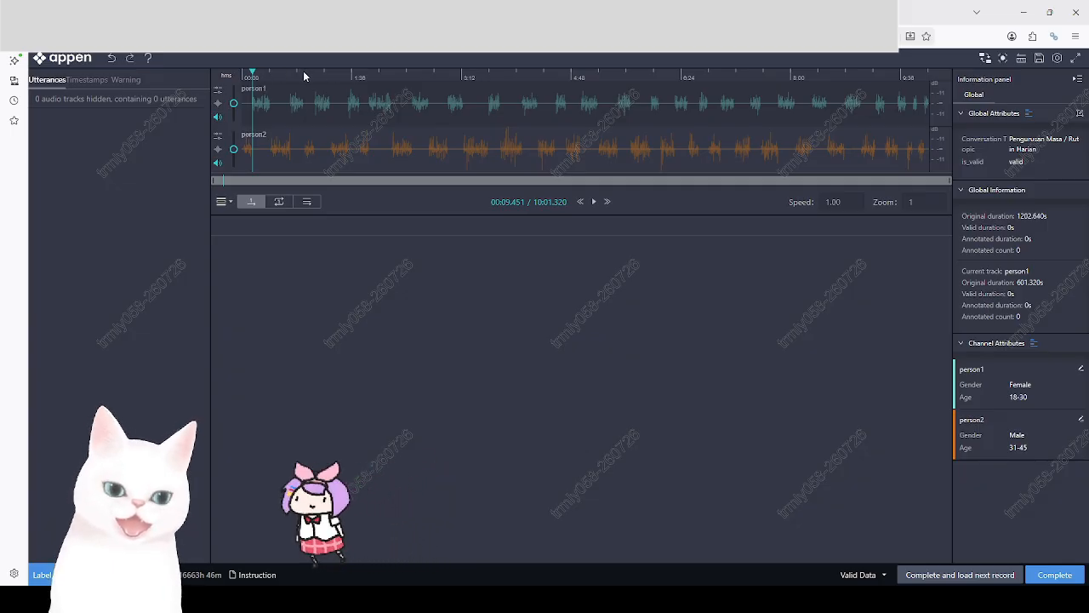
scroll(259, 92, up, 10)
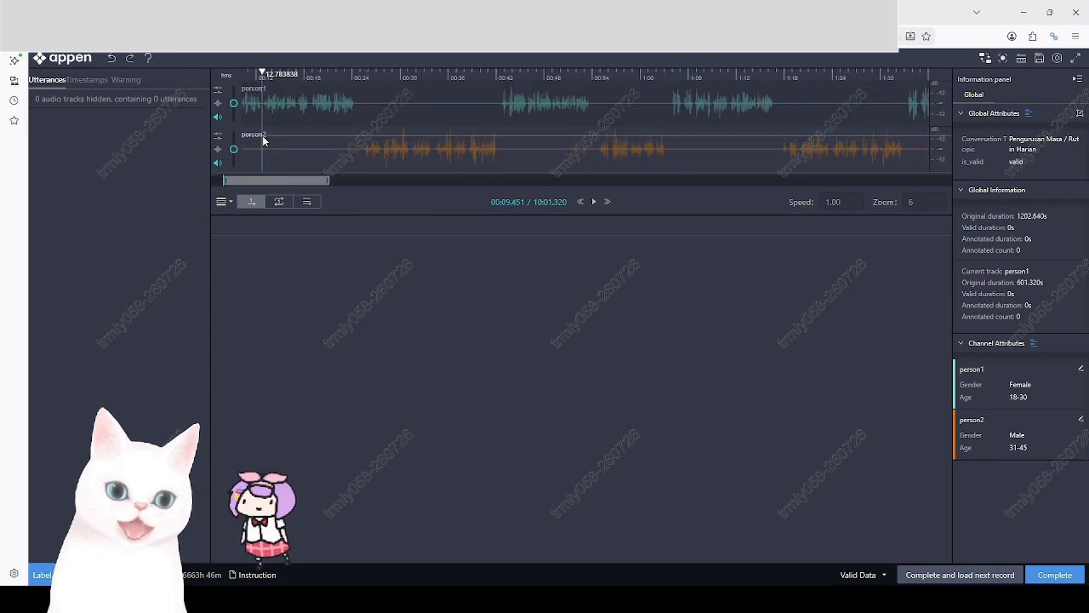
scroll(313, 143, up, 8)
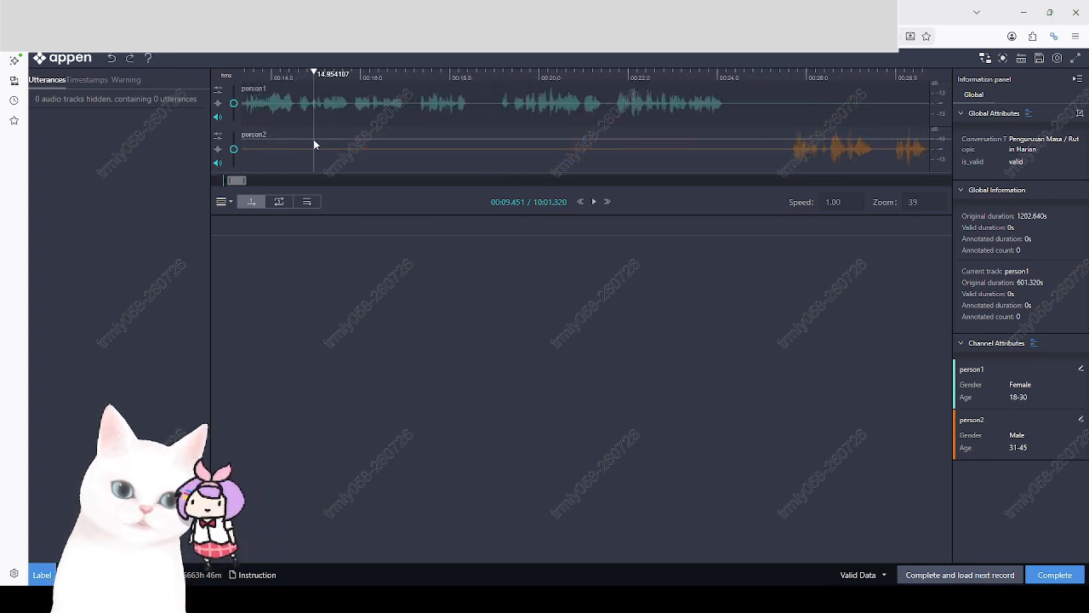
scroll(313, 143, up, 5)
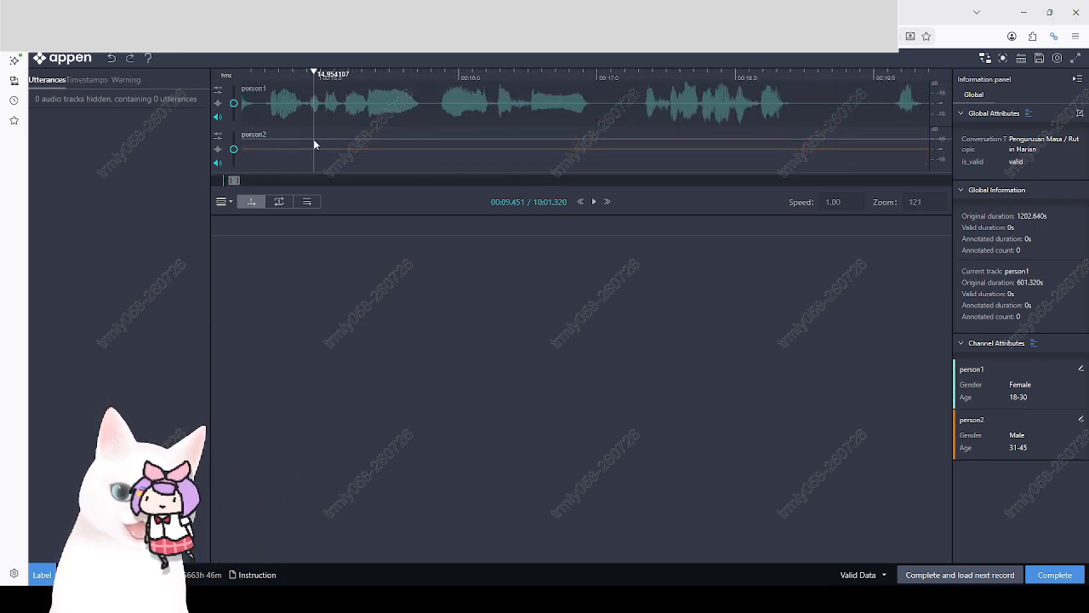
scroll(313, 139, down, 1)
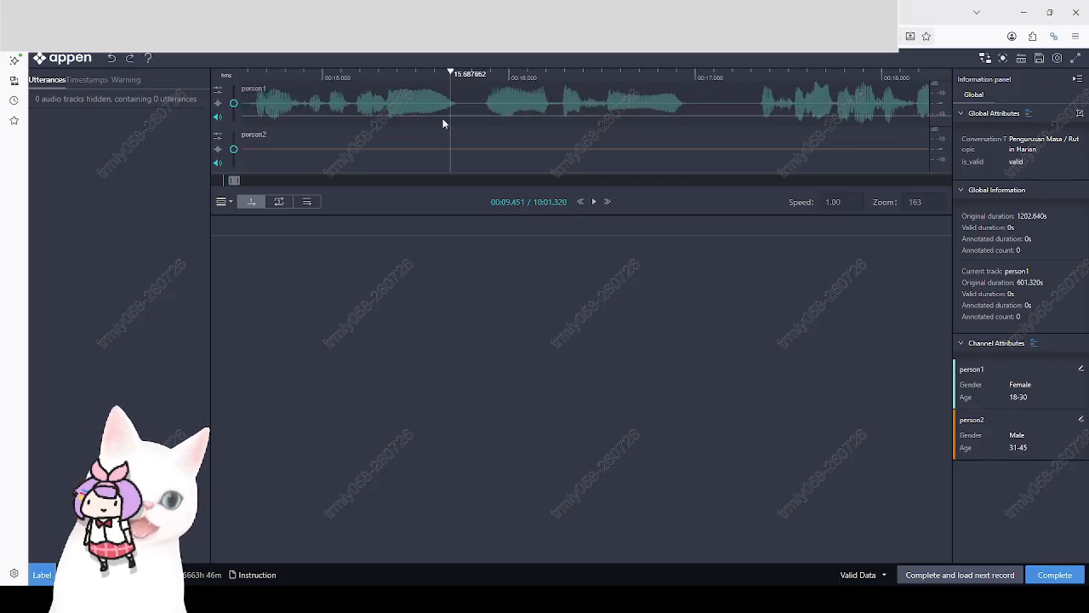
Create a person2 segment around the first speech passage, from about 2.1 s to 8.2 s
drag(234, 184, 217, 187)
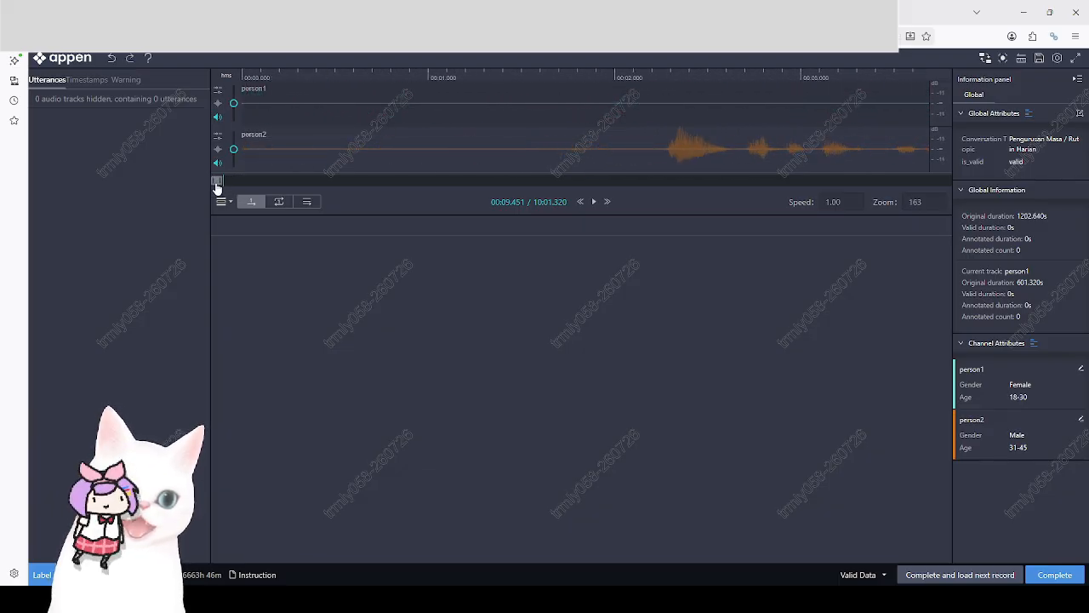
scroll(375, 126, down, 3)
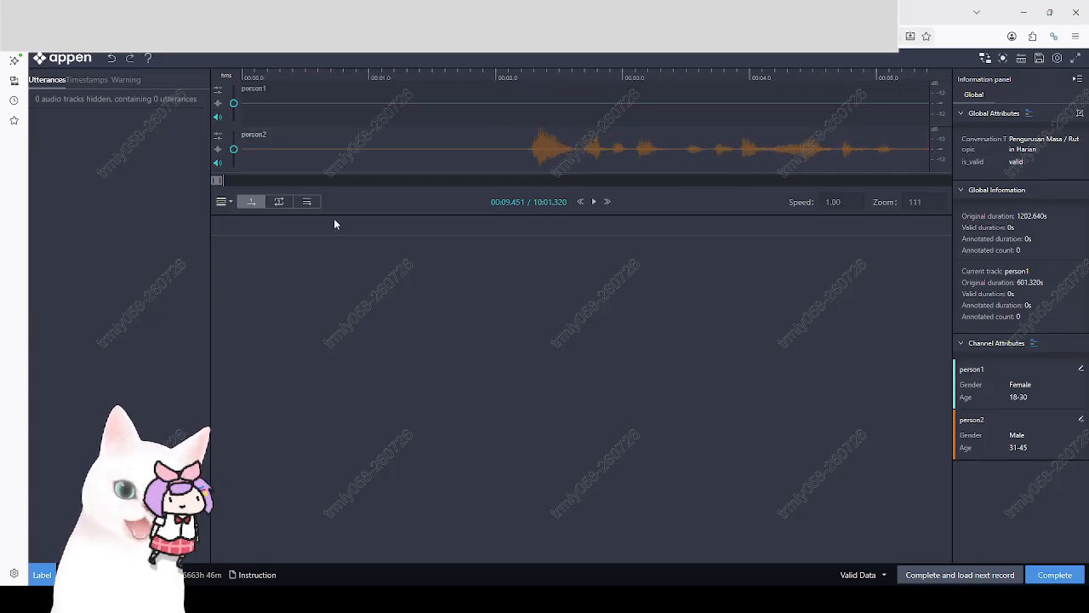
scroll(297, 152, down, 2)
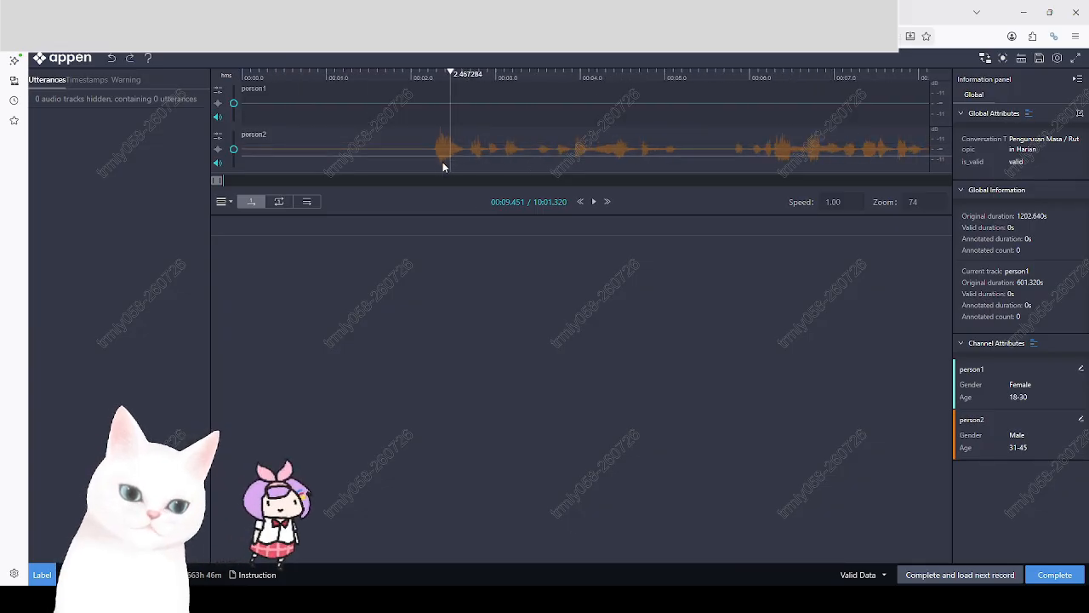
scroll(219, 182, right, 3)
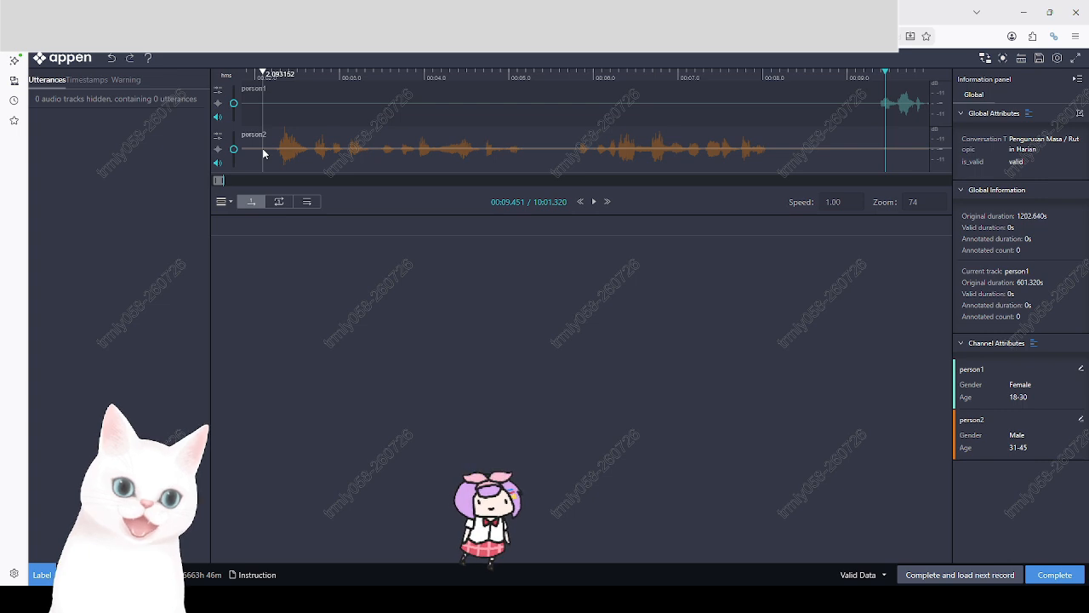
drag(262, 148, 784, 151)
key(space)
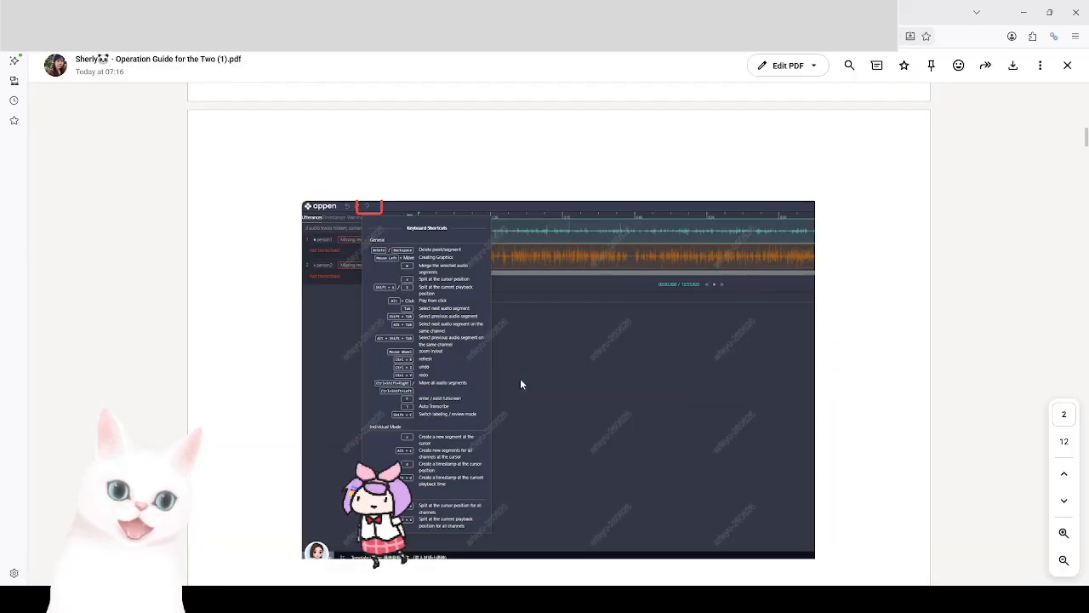
Read the annotation page instructions and global attribute specification in the operation guide PDF, and check the Discord Lounge call
scroll(521, 384, down, 10)
scroll(591, 389, up, 5)
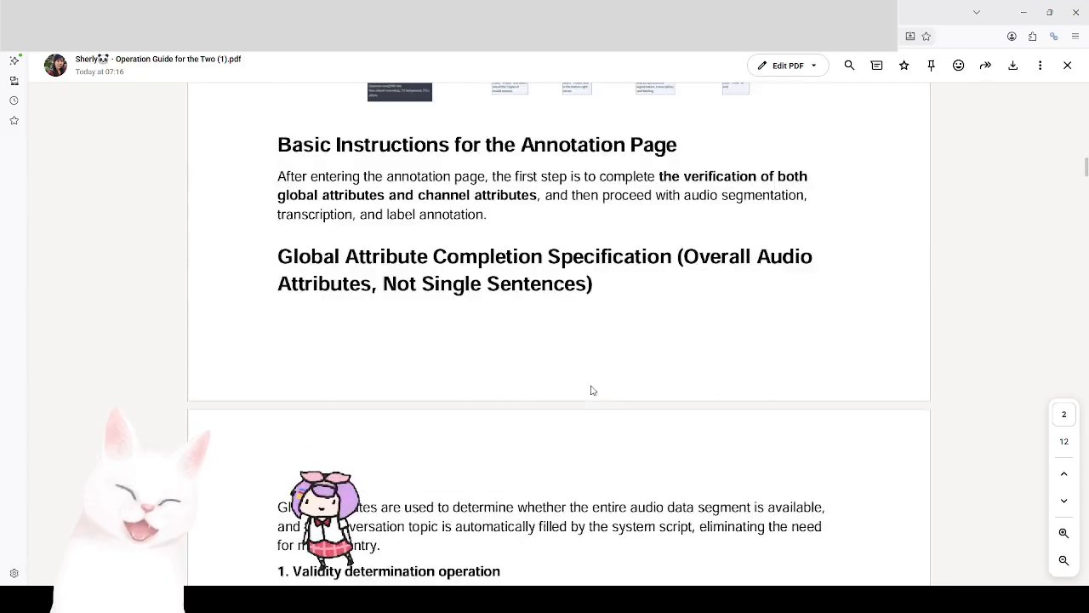
scroll(592, 390, down, 3)
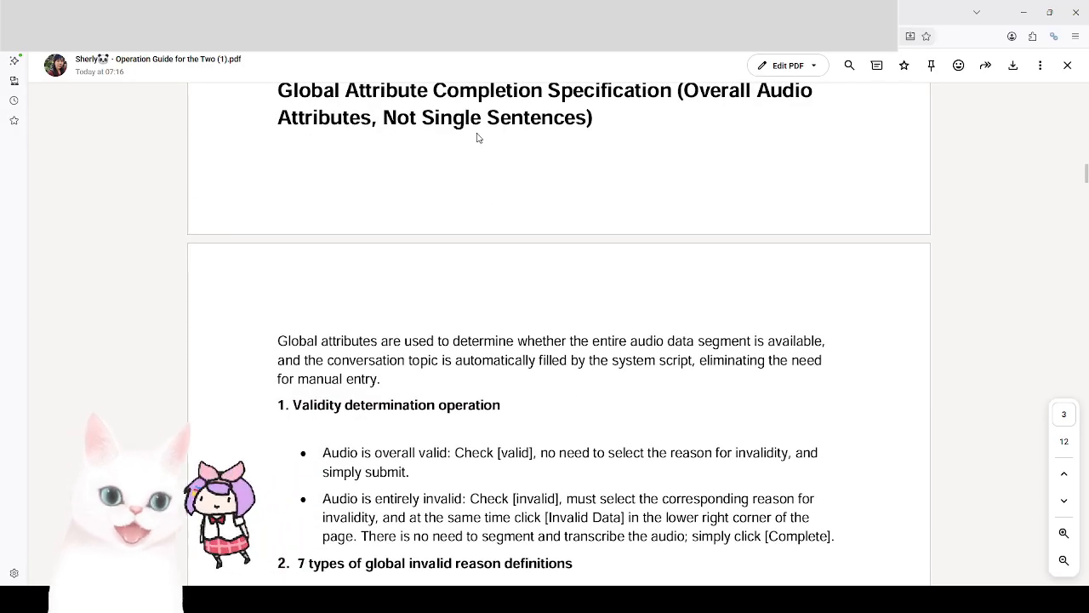
key(ctrl+Tab)
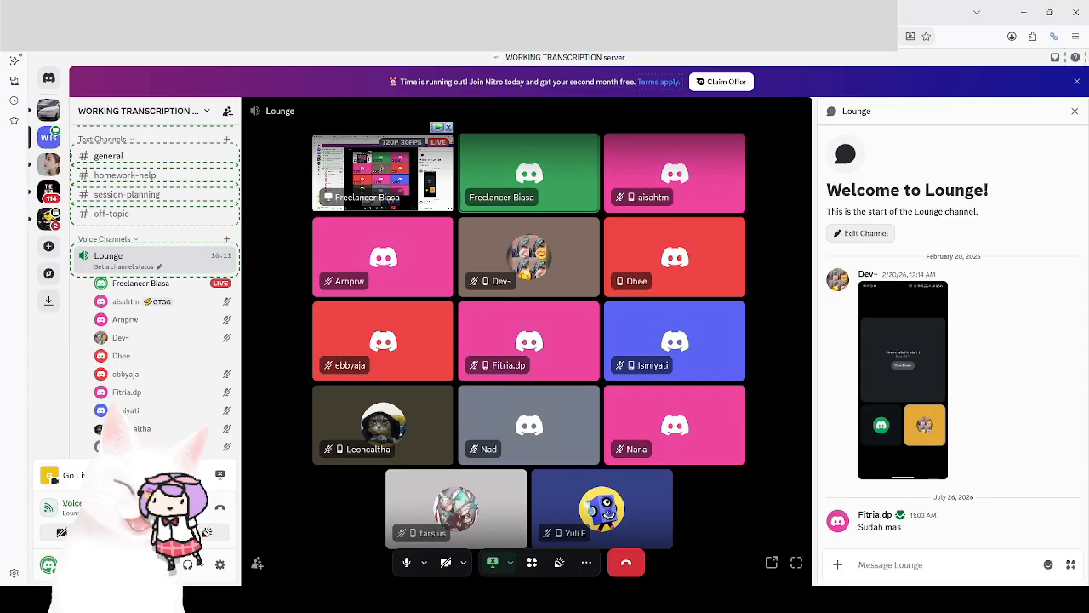
Return to the Appen annotation page, save the record with the person2 segment, and check the Discord Lounge call
key(ctrl+Tab)
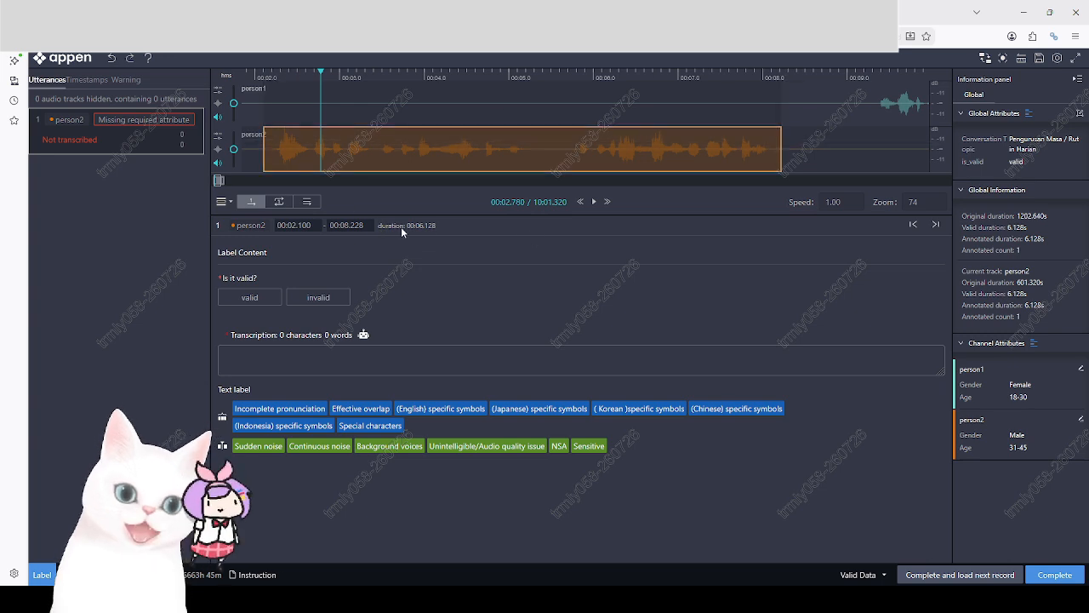
key(ctrl+s)
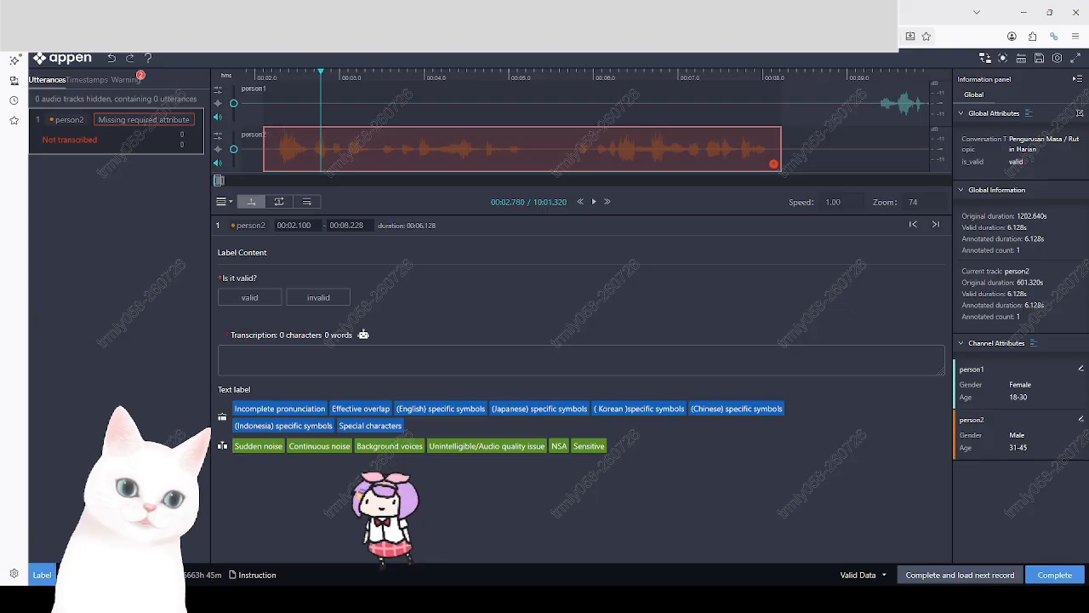
key(alt+Tab)
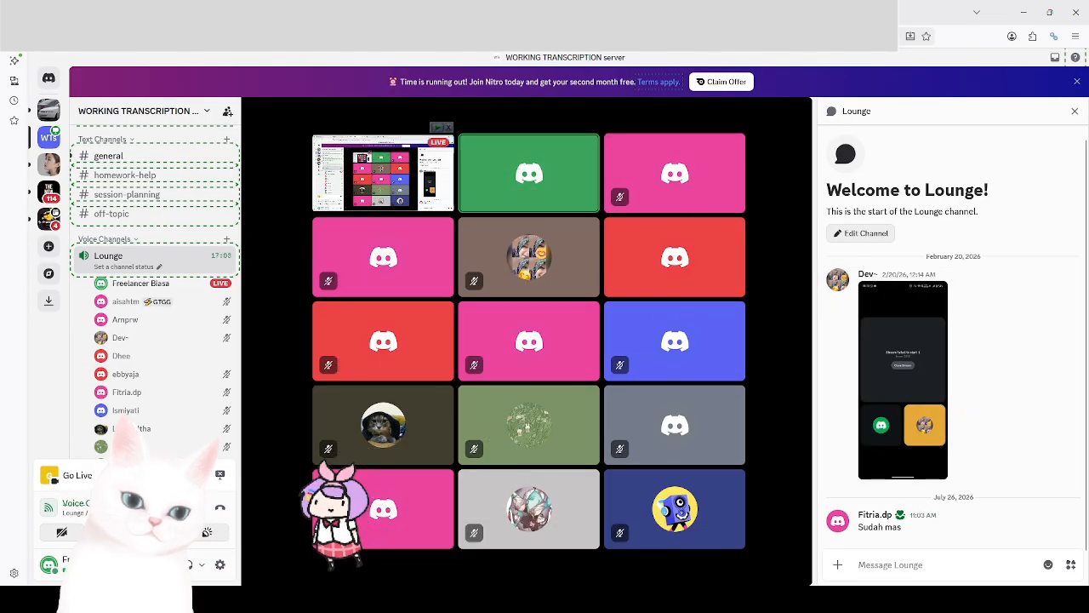
key(alt+Tab)
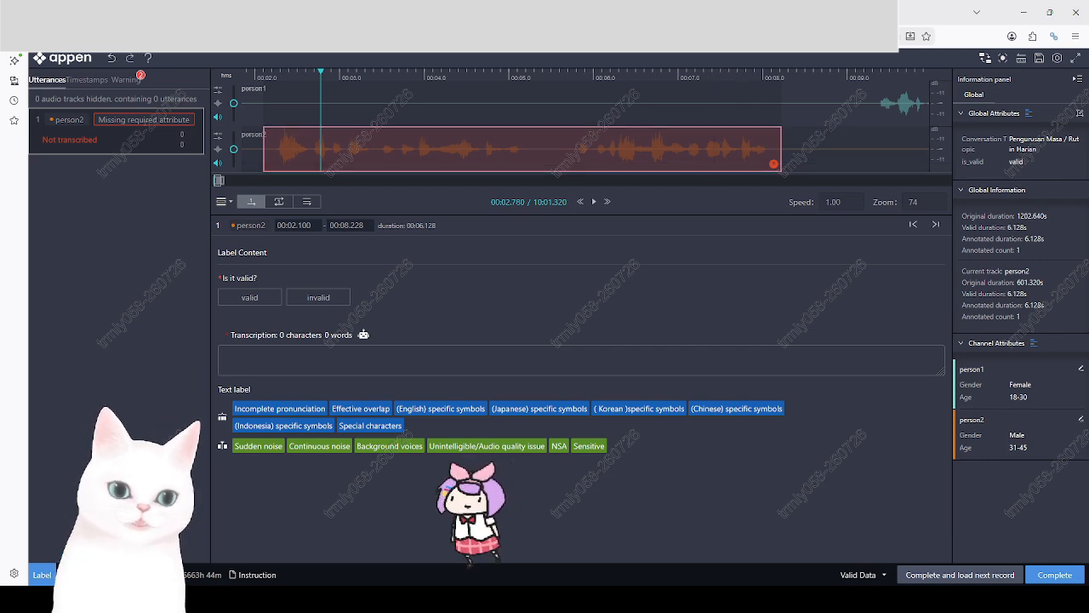
Read the guide's validity determination rules, the seven global invalid reasons, and the Global Attributes form example
key(ctrl+Tab)
scroll(526, 336, down, 5)
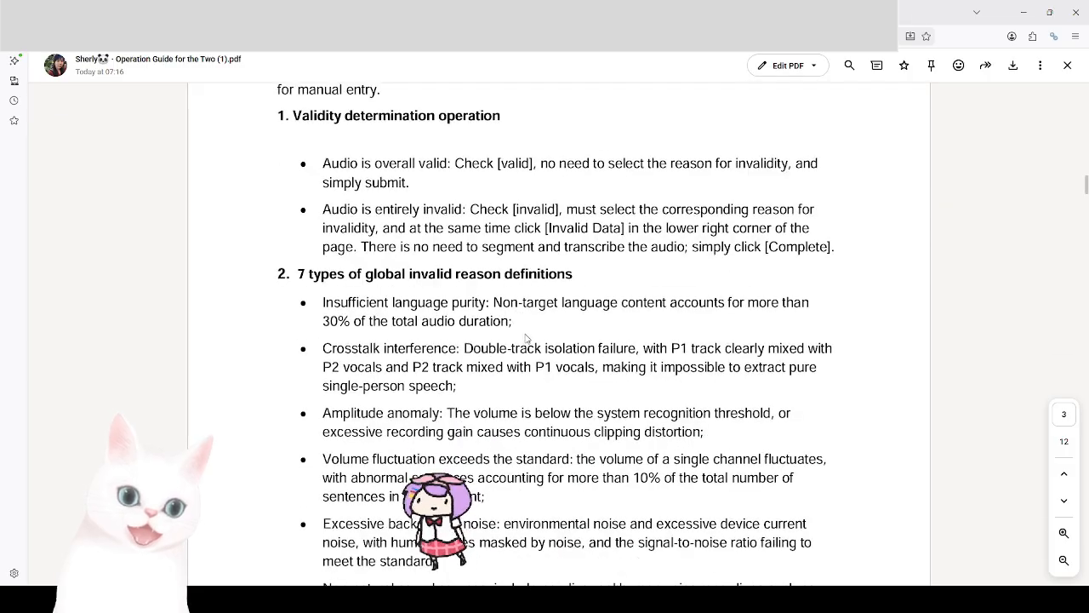
scroll(525, 333, up, 1)
scroll(437, 241, down, 5)
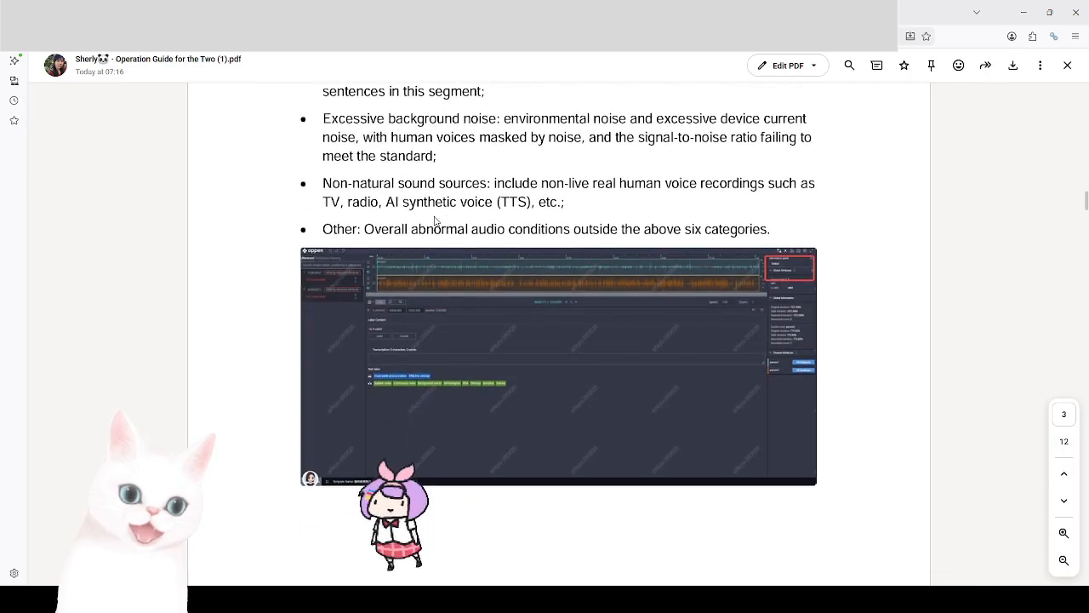
scroll(436, 221, up, 1)
scroll(434, 221, down, 8)
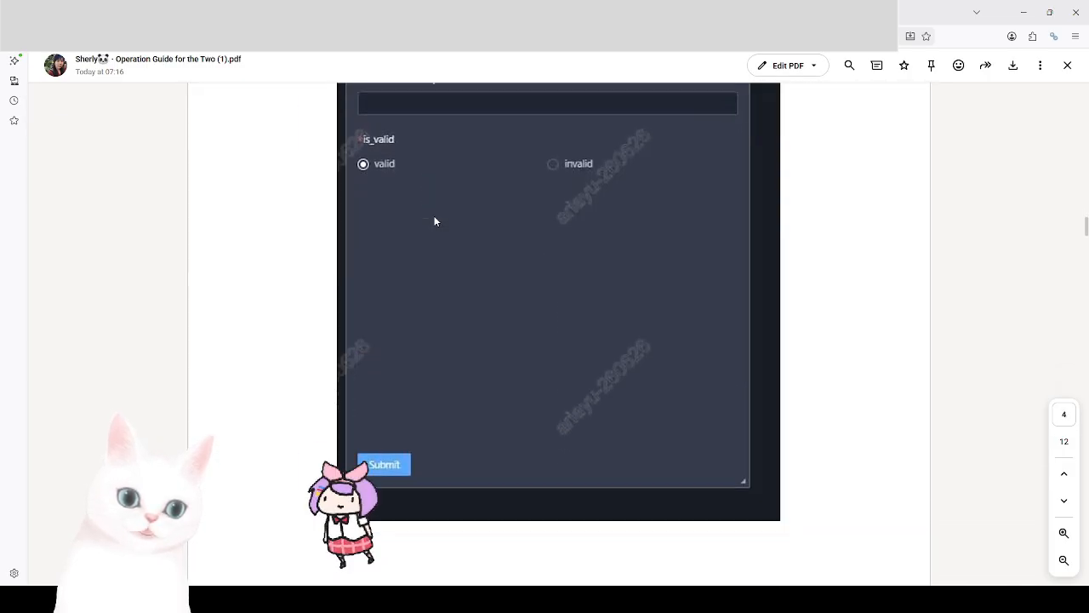
scroll(434, 221, up, 2)
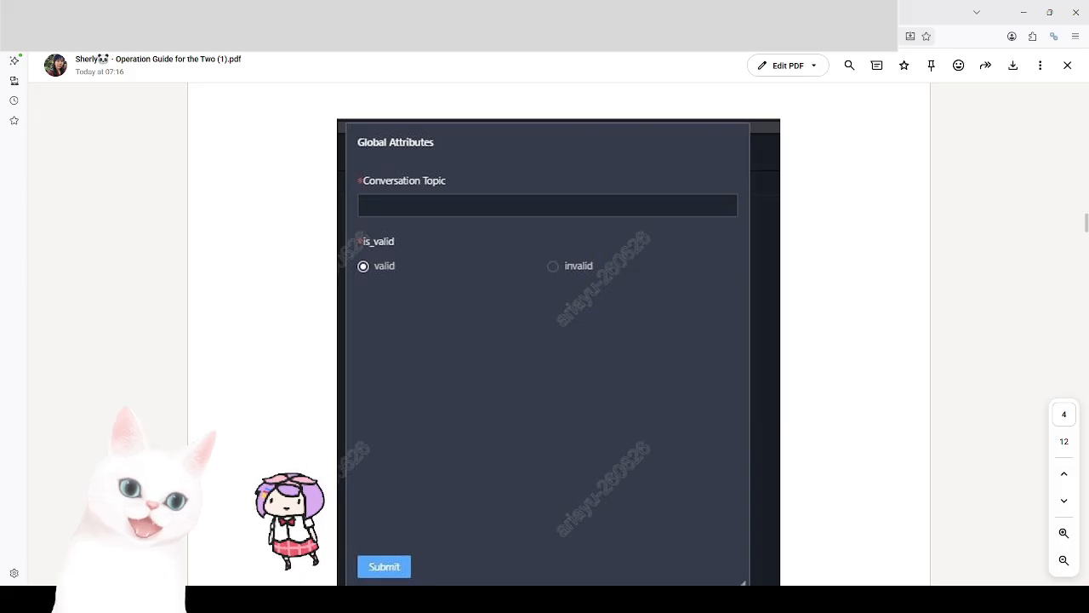
Return to the Appen annotation page and review the Global Attributes, Global Information and Channel Attributes sections
key(ctrl+Tab)
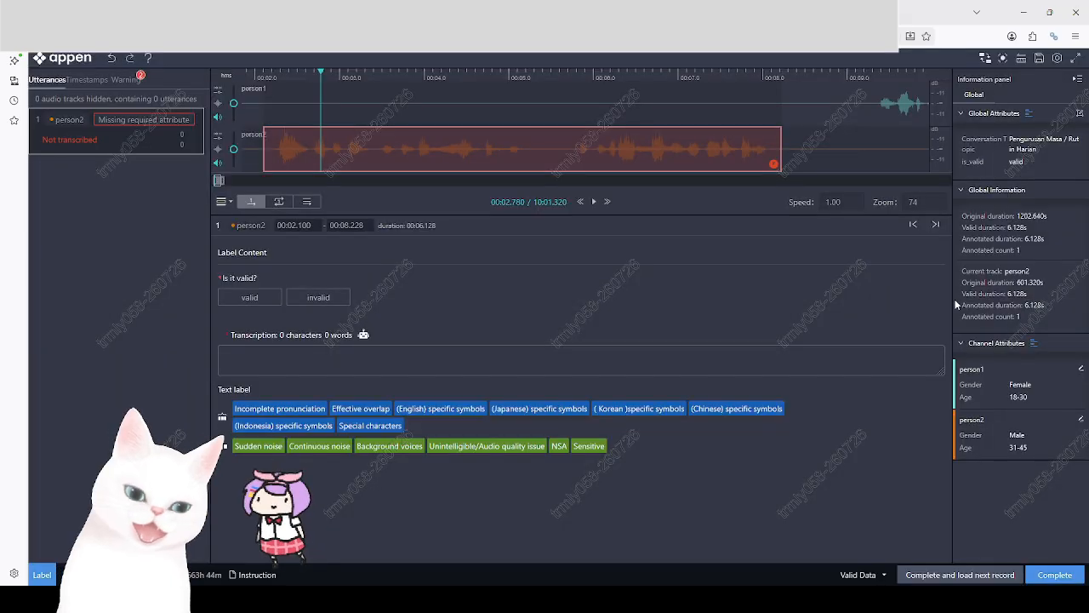
click(963, 194)
click(962, 194)
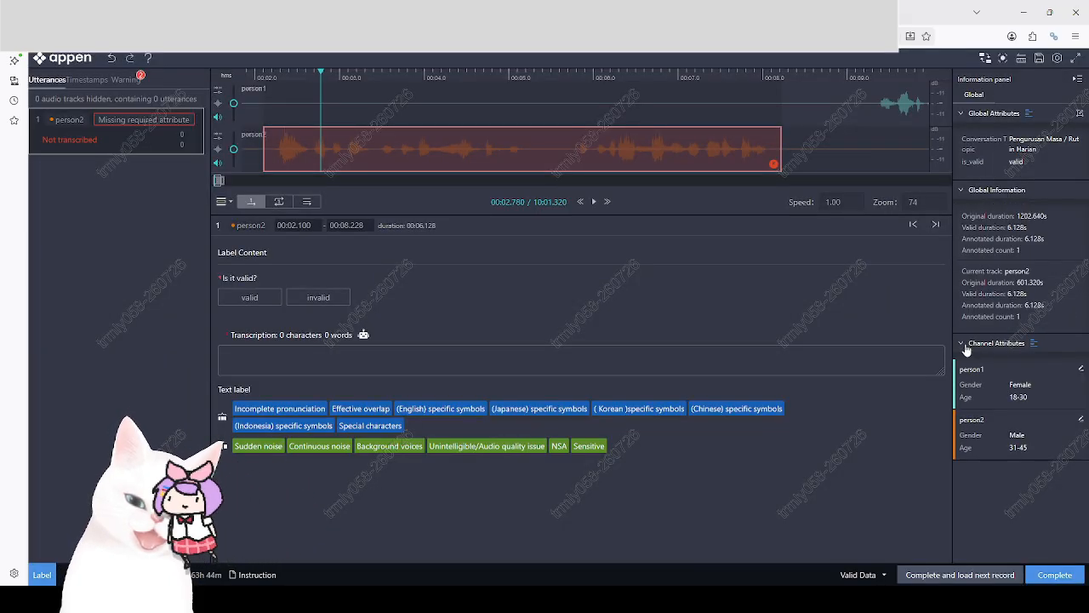
click(962, 117)
click(962, 116)
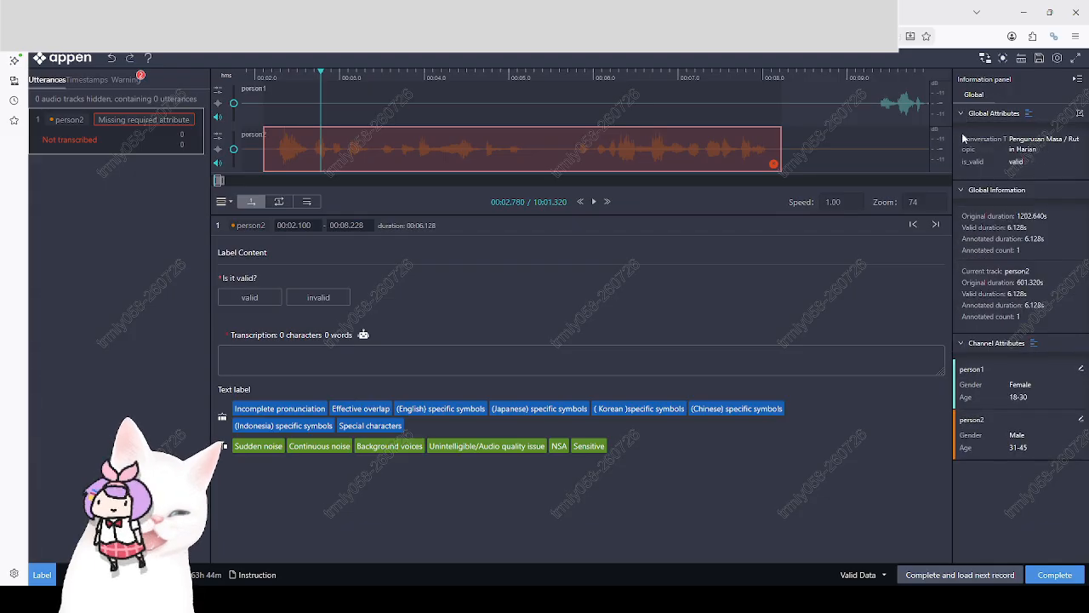
click(964, 191)
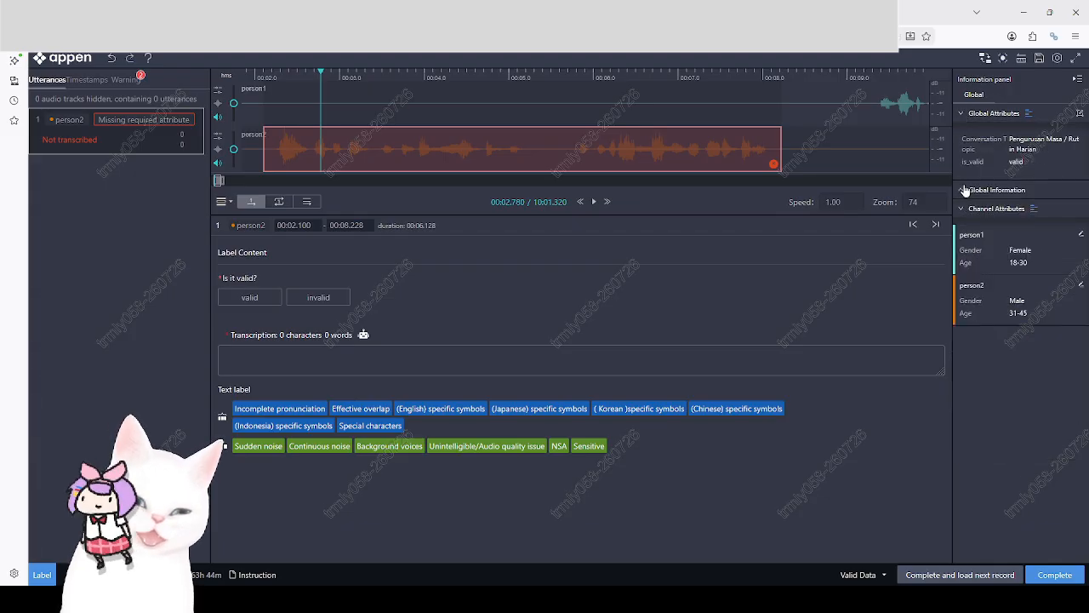
click(963, 192)
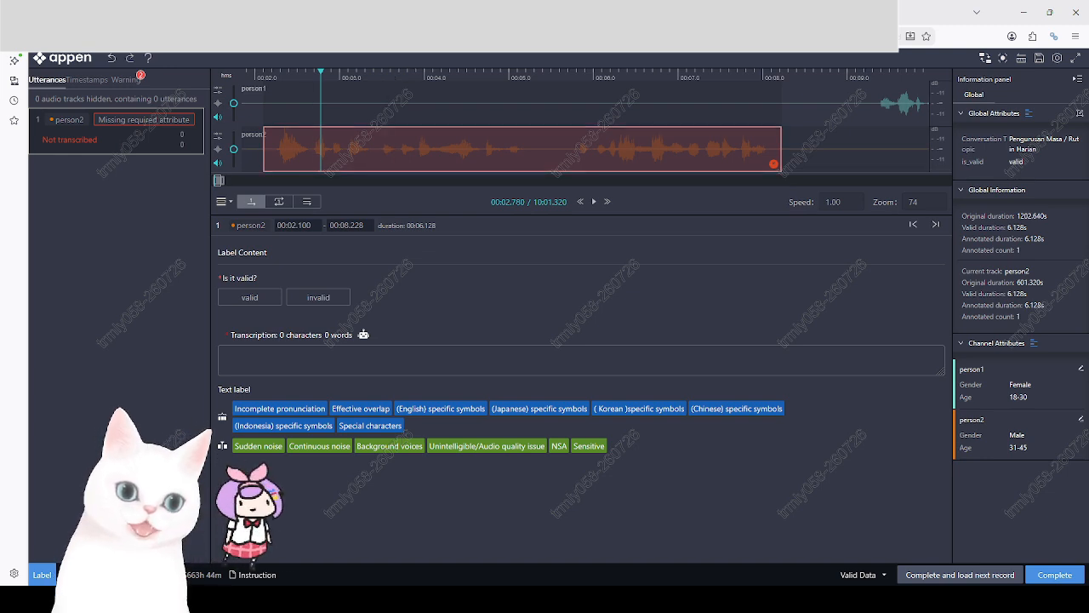
Switch back to the operation guide PDF and read its Global Attributes form examples for valid and invalid recordings
key(ctrl+Tab)
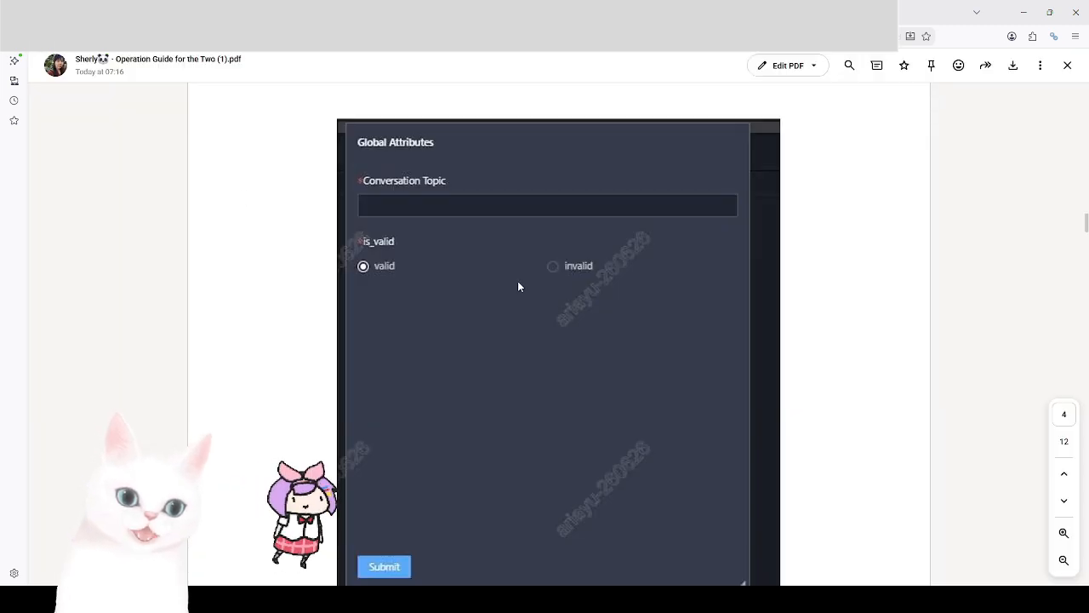
scroll(401, 208, up, 2)
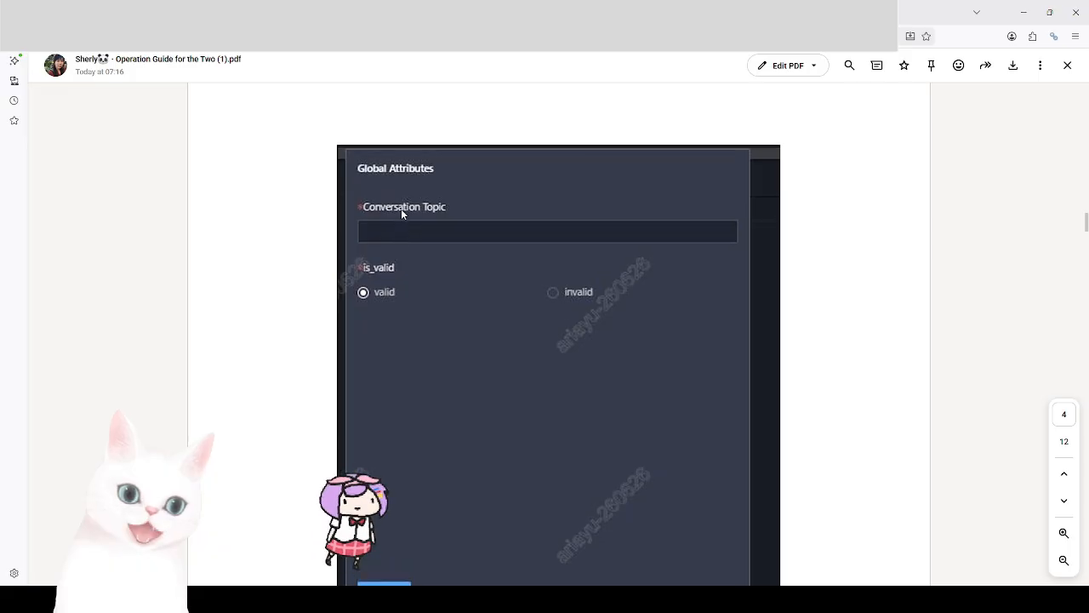
scroll(401, 215, down, 10)
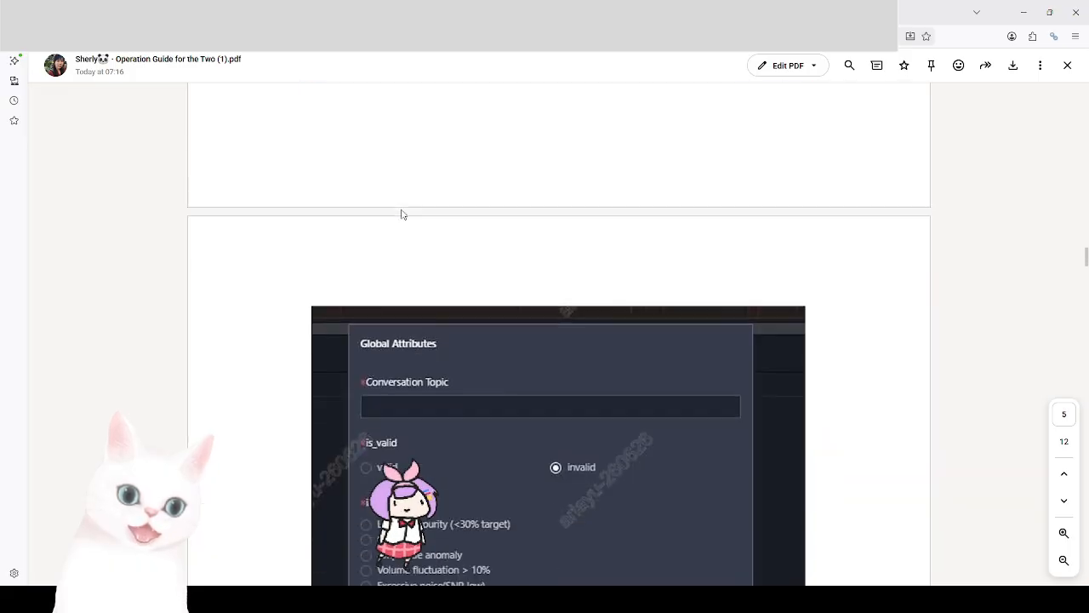
scroll(402, 212, down, 2)
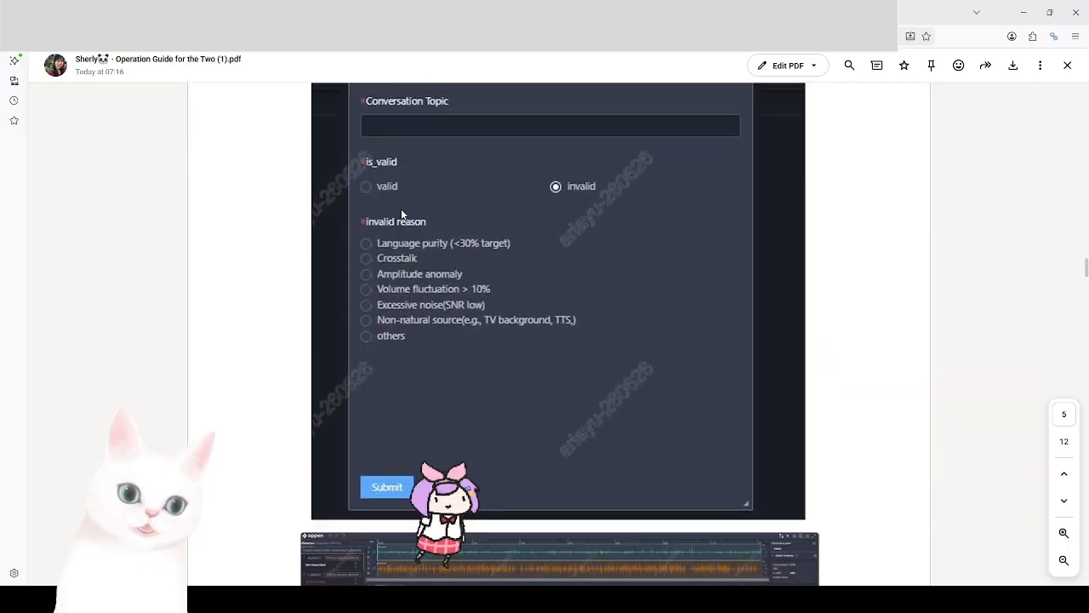
scroll(401, 208, up, 1)
scroll(402, 205, down, 6)
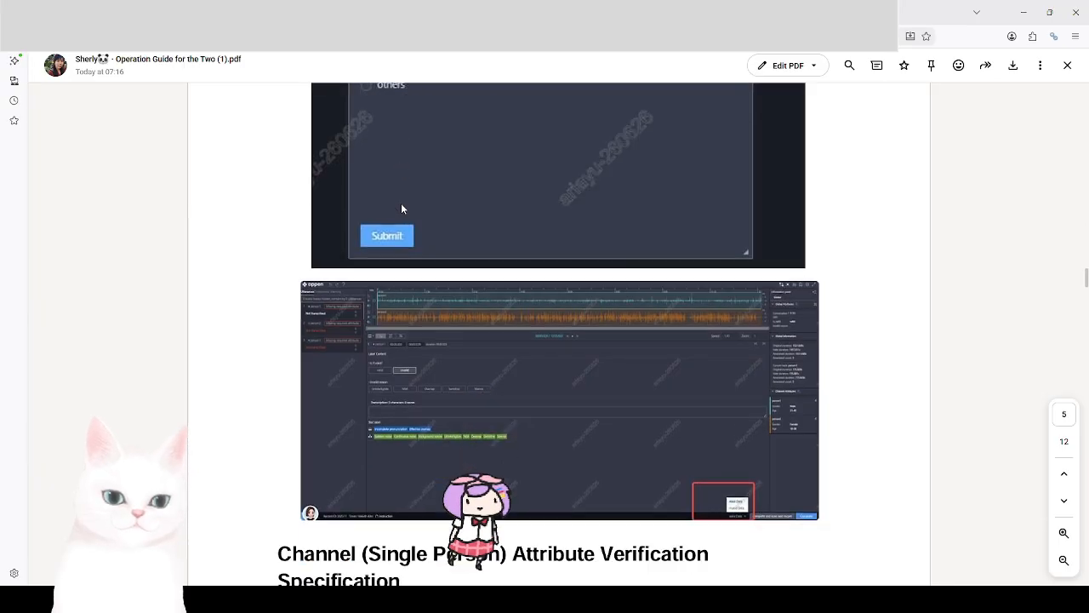
Read the guide's channel attribute verification rules and its basic segmentation logic, including the automatic speech transcription example
scroll(402, 208, down, 6)
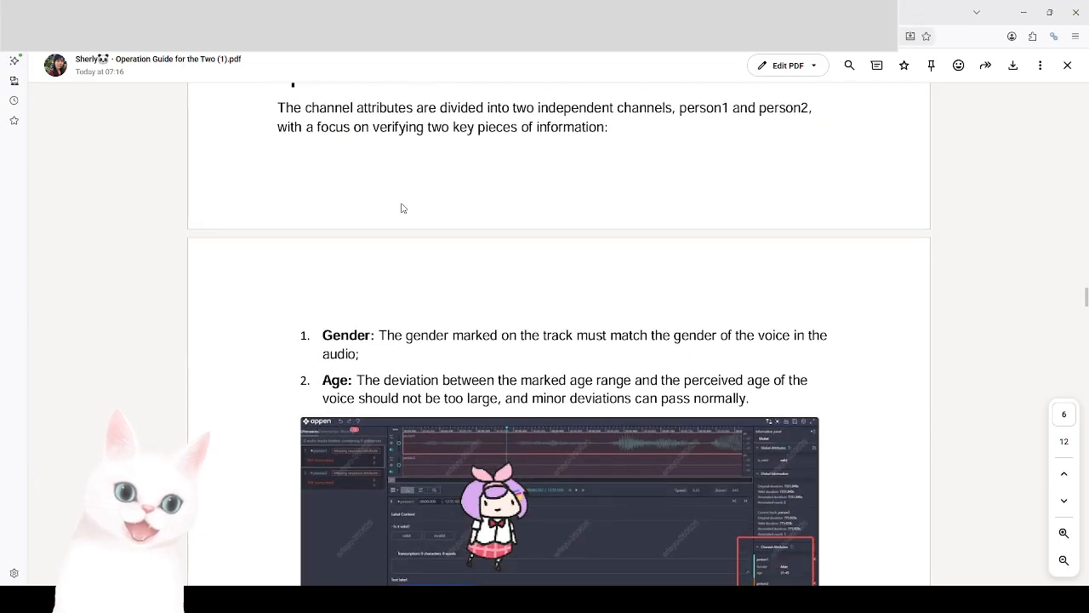
scroll(402, 206, down, 5)
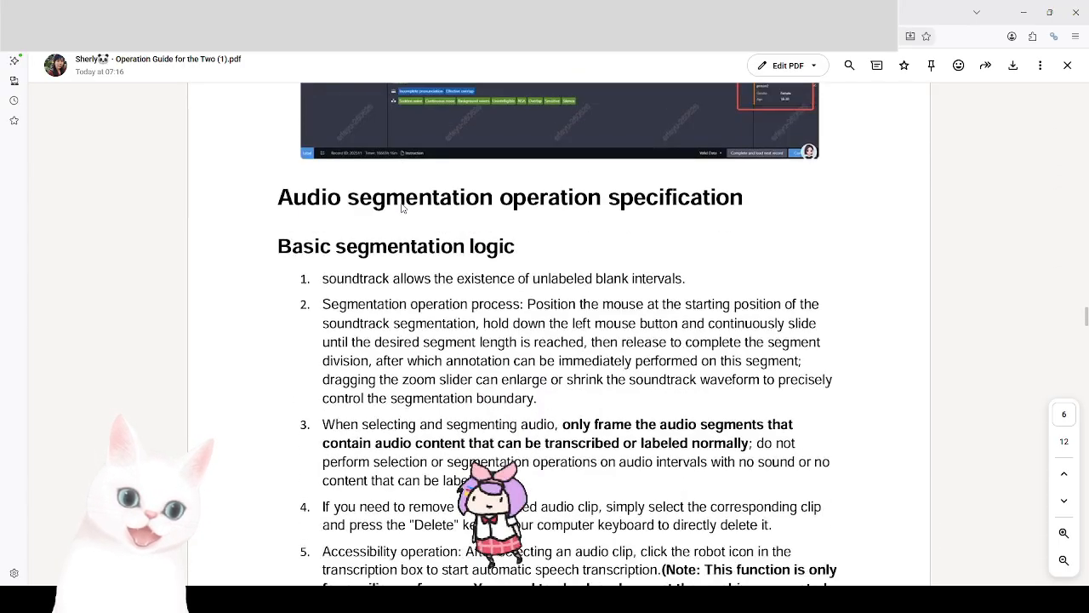
scroll(401, 208, down, 2)
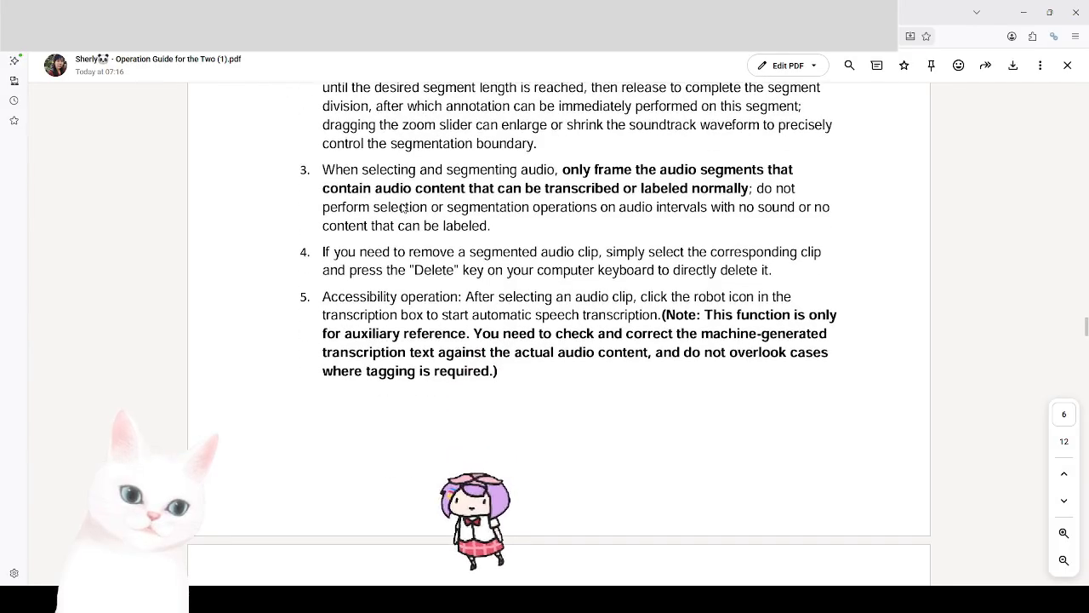
scroll(403, 208, down, 2)
scroll(403, 208, down, 4)
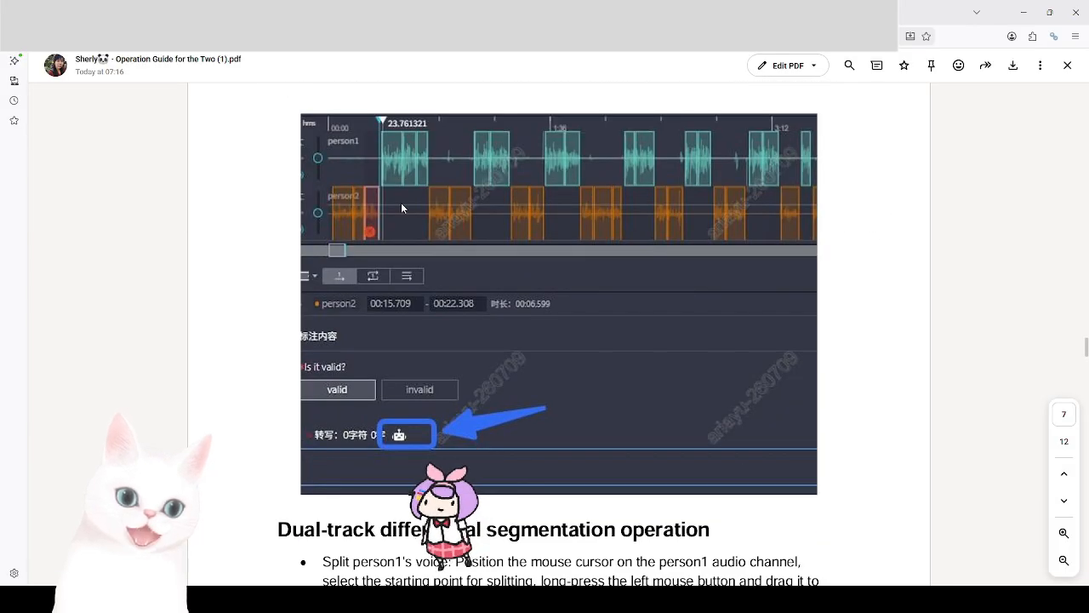
scroll(401, 207, down, 1)
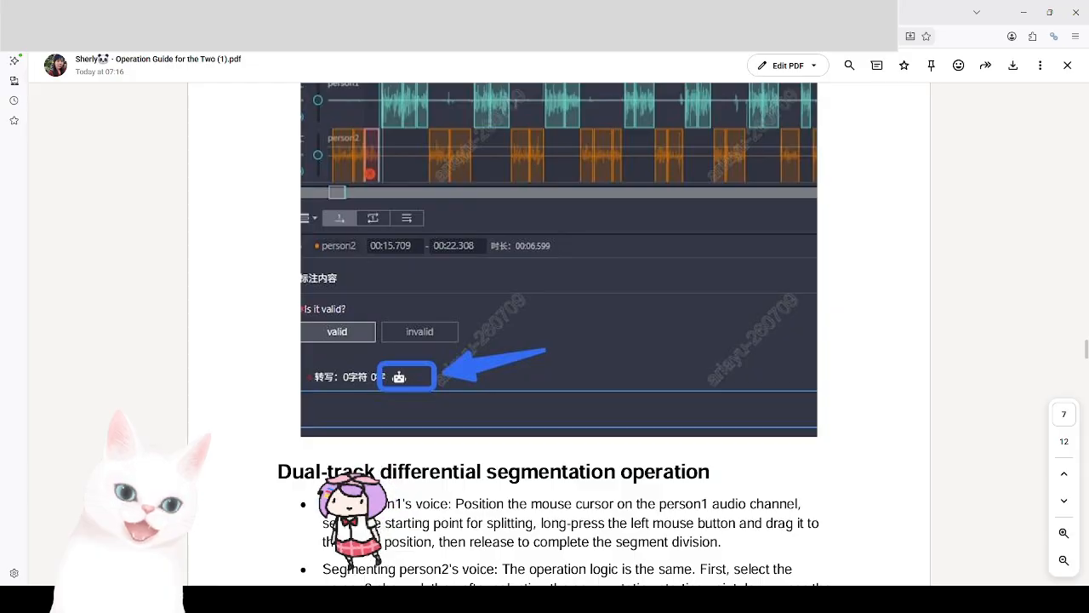
Return to the Appen annotation page, generate an automatic transcription for the person2 segment, and play the segment from near its start
key(ctrl+Tab)
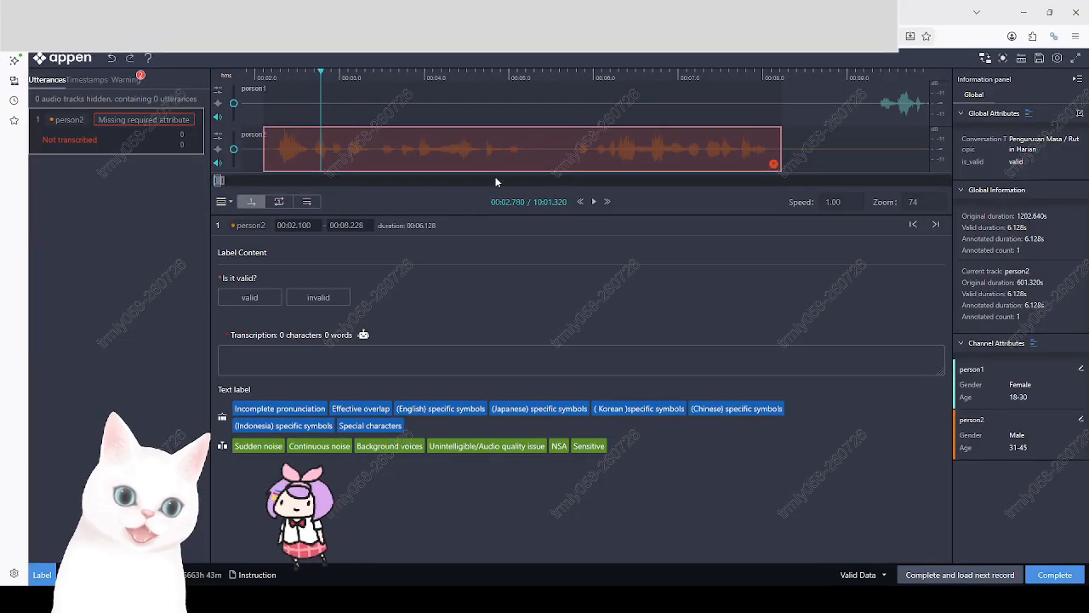
click(363, 337)
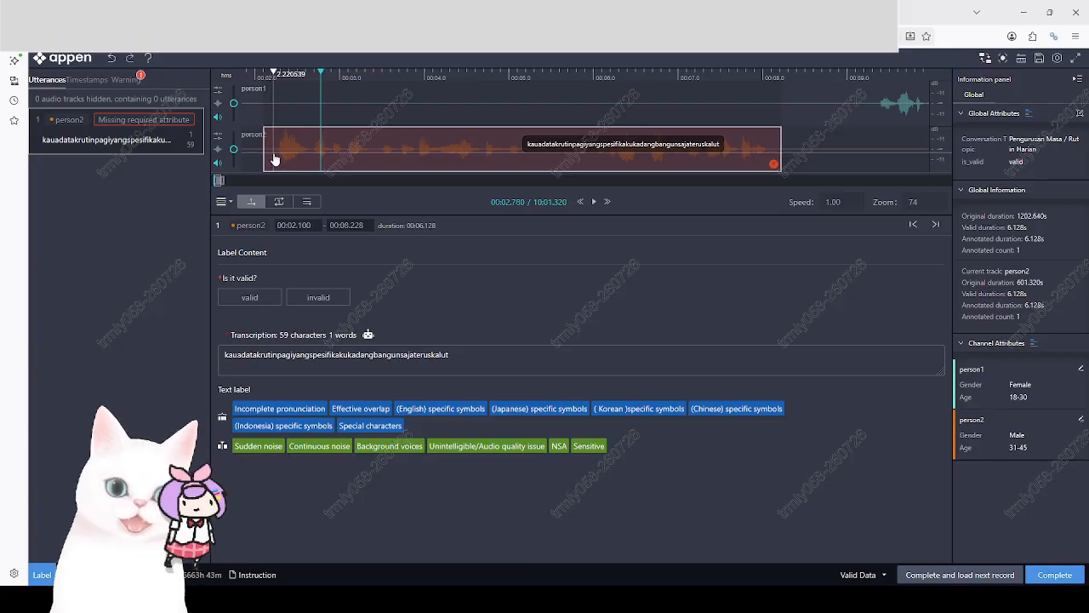
click(274, 160)
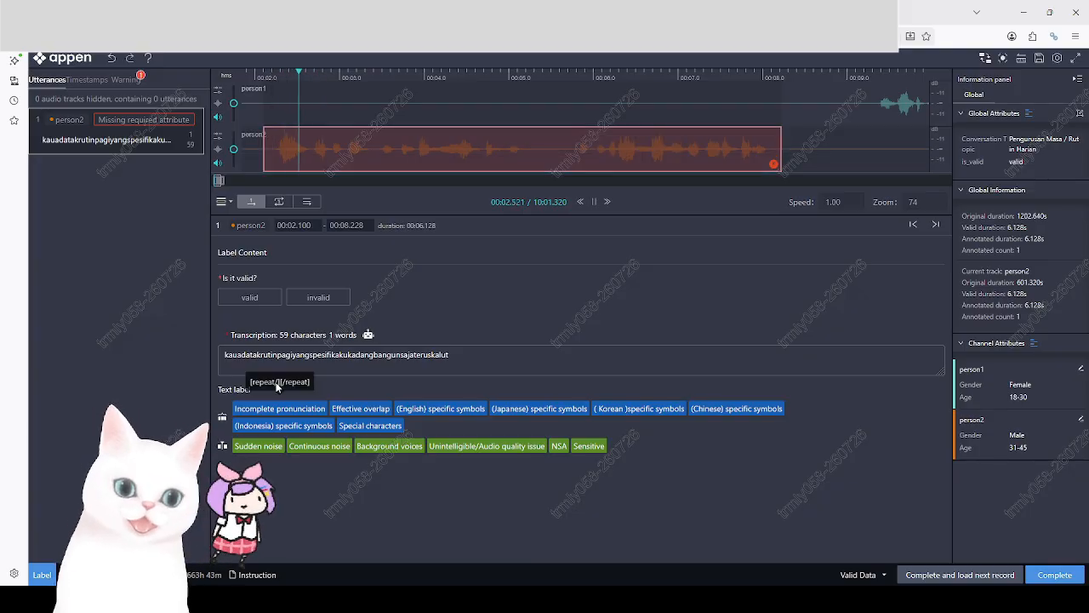
Capitalize the transcription's first letter and separate its opening words so they read "Kau ada tak rutin"
drag(230, 355, 226, 355)
text(K)
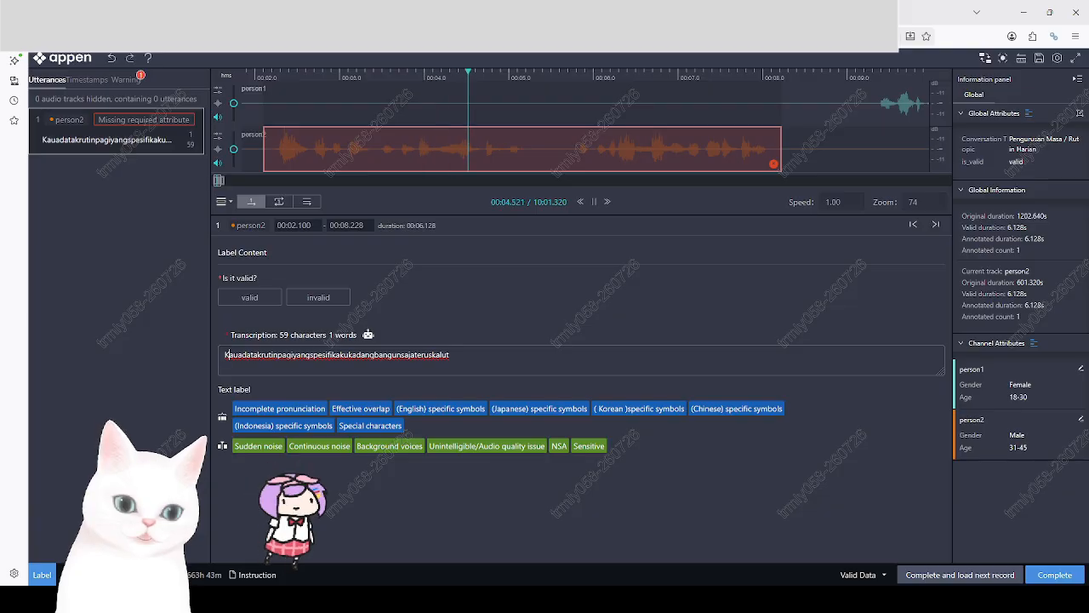
key(Right)
key(Right)
key(Right)
key(Right)
key(Right)
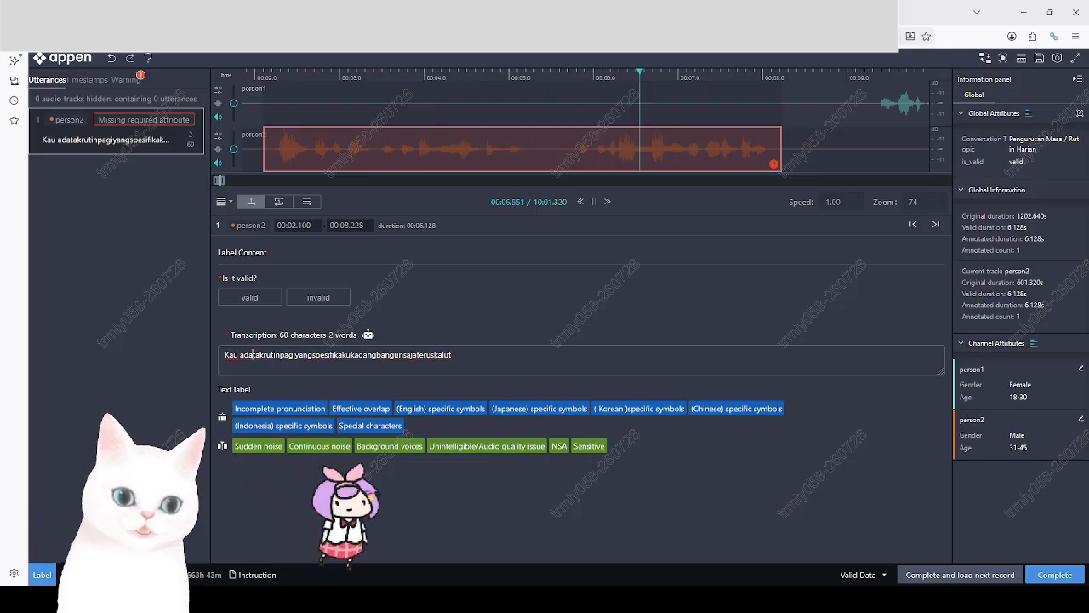
key(Right)
key(Right)
key(Right)
key(Right)
key(Right)
key(Right)
key(Right)
key(Right)
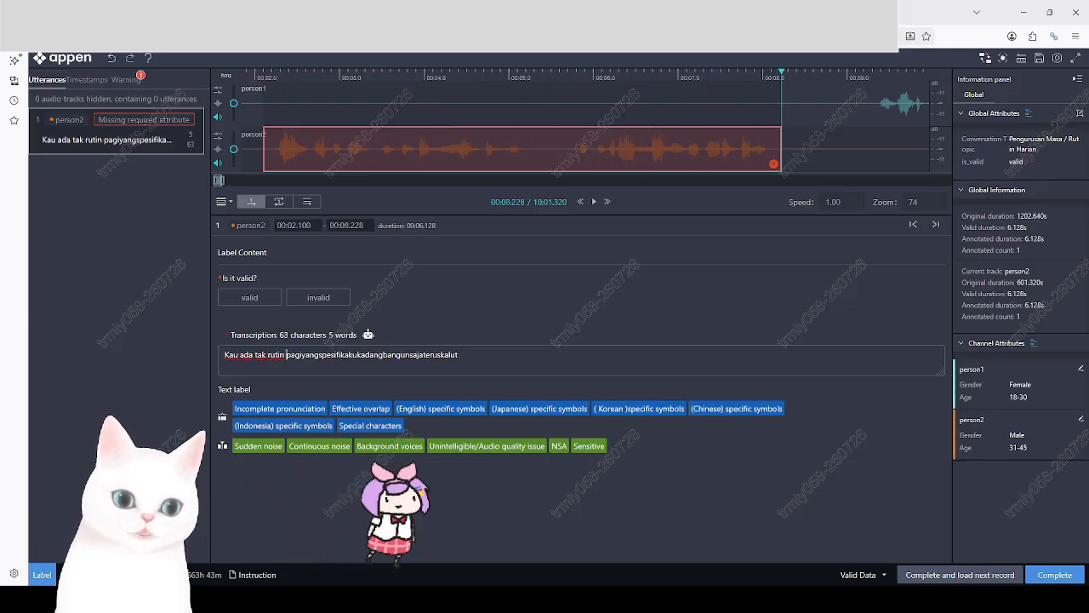
Separate the following words of the transcription into "pagi yang spesifik" and end that sentence with a period
key(Right)
key(Right)
key(Right)
key(Right)
key(Right)
key(Right)
key(Right)
key(Right)
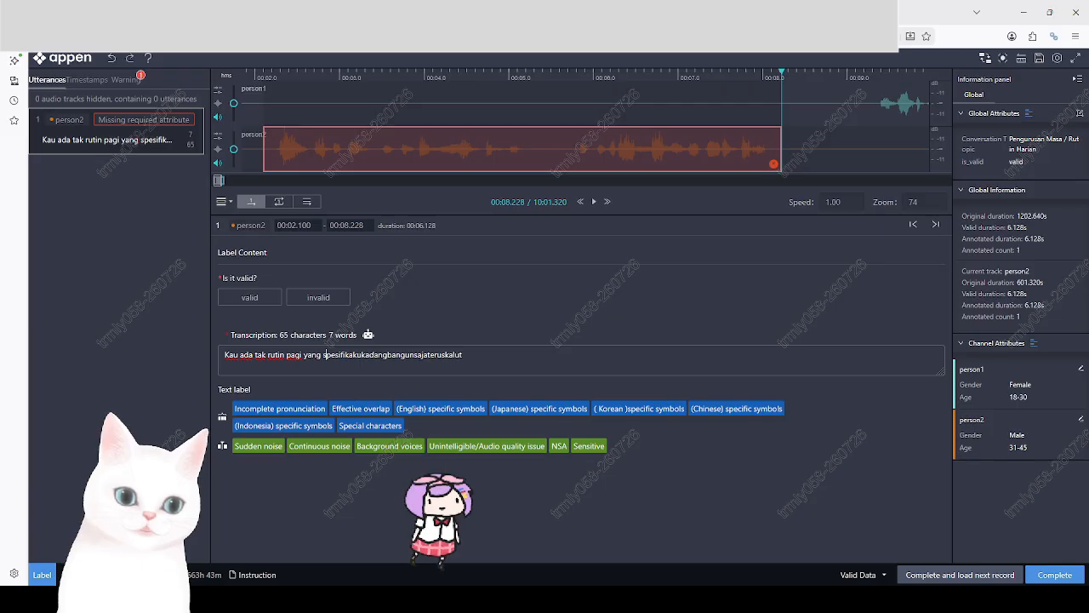
key(Right)
key(Right)
key(Right)
key(Right)
key(Right)
key(Right)
key(Right)
key(Right)
text(.)
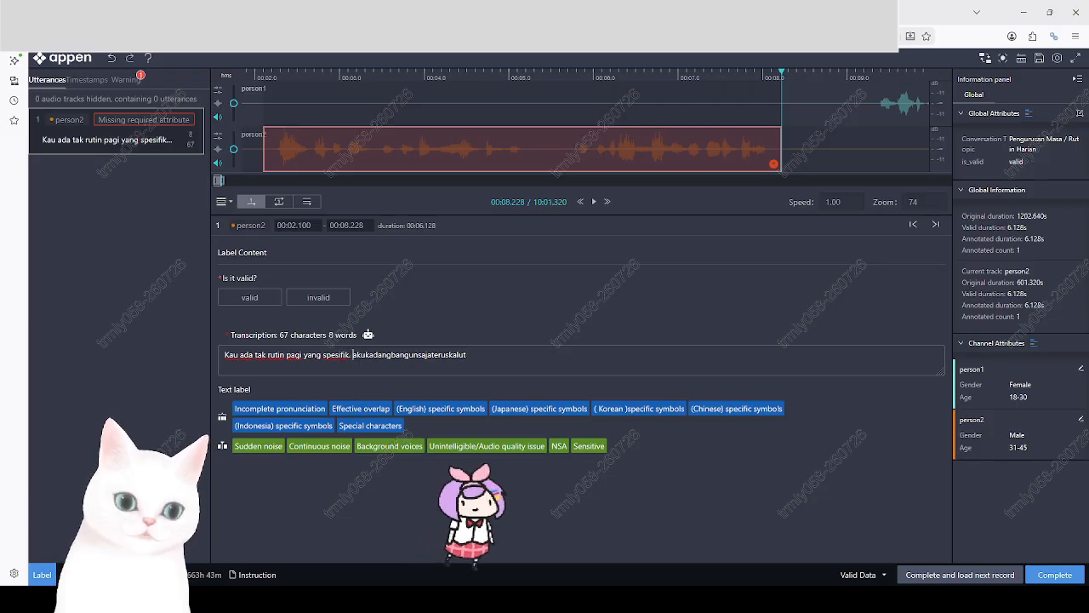
Start the transcription's second sentence with a capital letter and separate its first words into "Aku kadang"
key(Delete)
text(Aku)
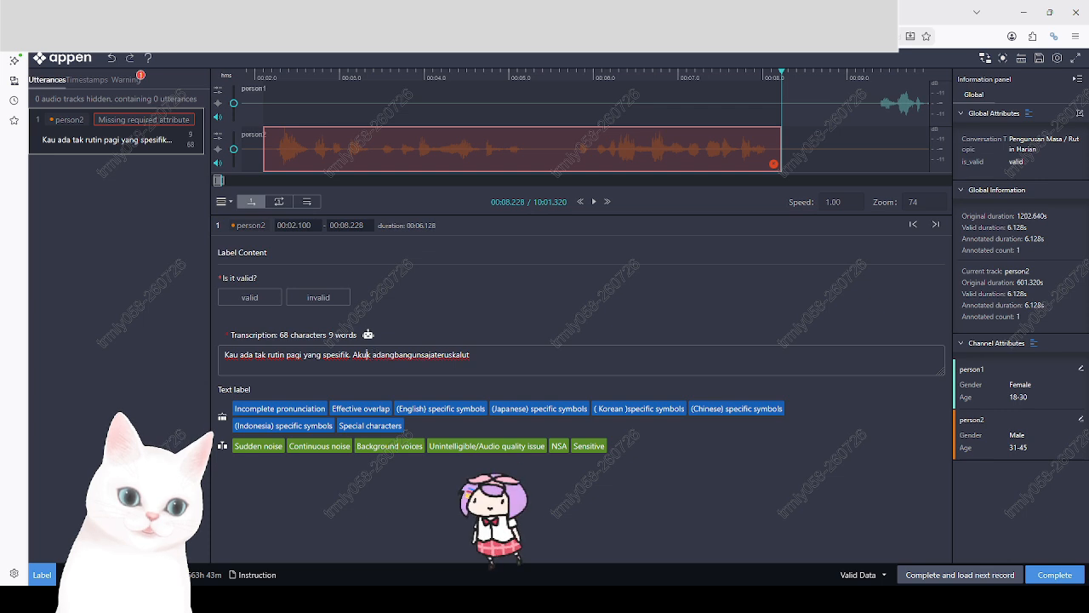
key(BackSpace)
text(u)
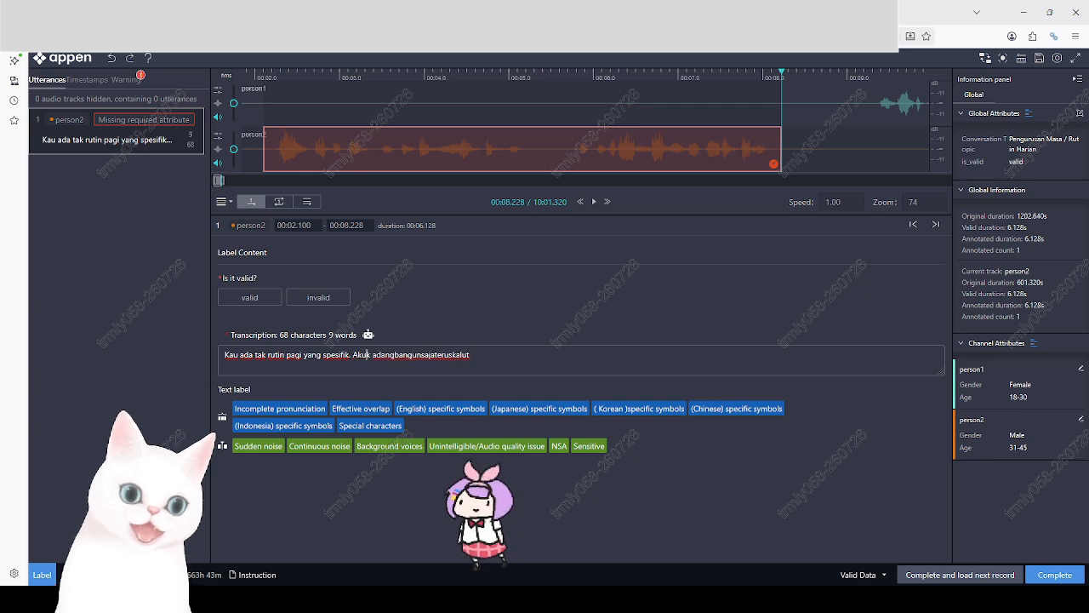
key(BackSpace)
key(Right)
text(k)
key(Right)
key(Right)
key(Right)
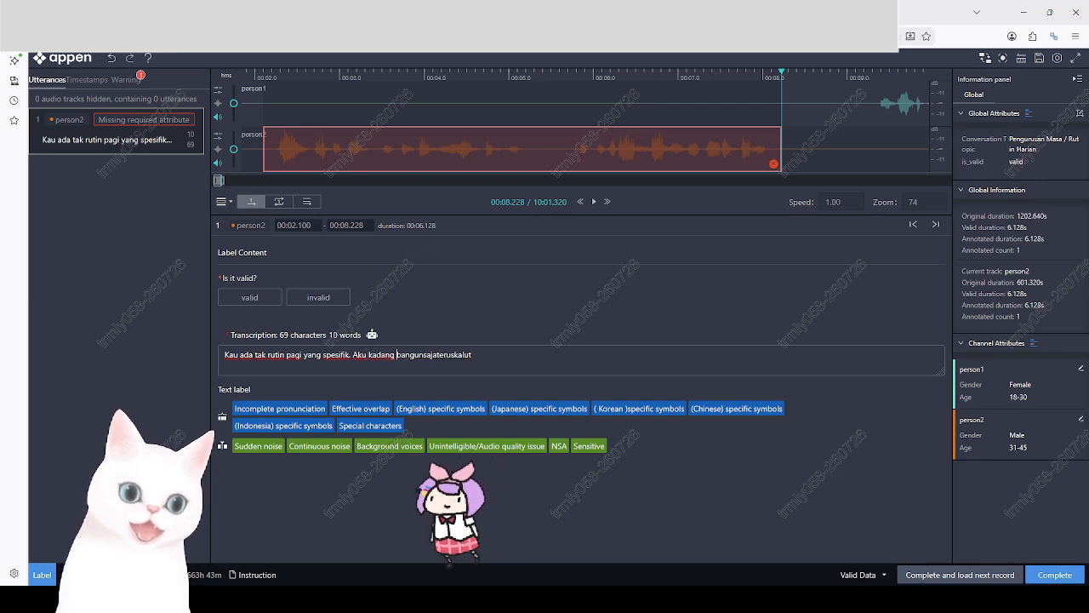
Separate the rest of the transcription into "bangun saja terus kalut" and finish it with a period
key(Right)
key(Right)
key(Right)
key(Right)
key(Right)
key(Right)
key(Right)
key(Right)
key(Right)
key(Right)
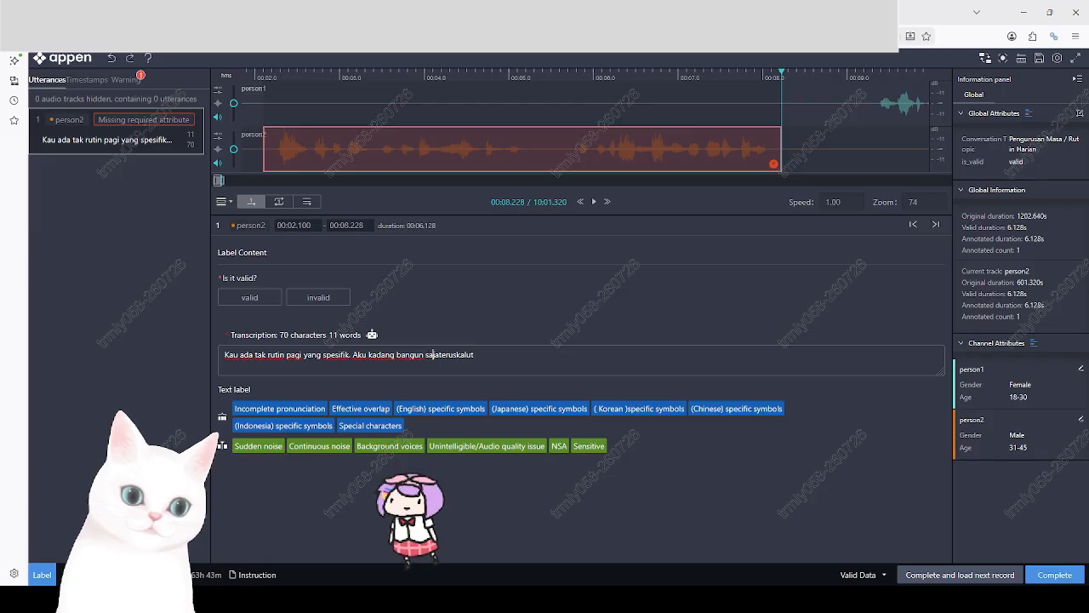
key(Right)
key(Right)
key(Right)
key(Right)
key(Right)
key(Right)
key(Right)
key(Right)
key(Right)
key(Right)
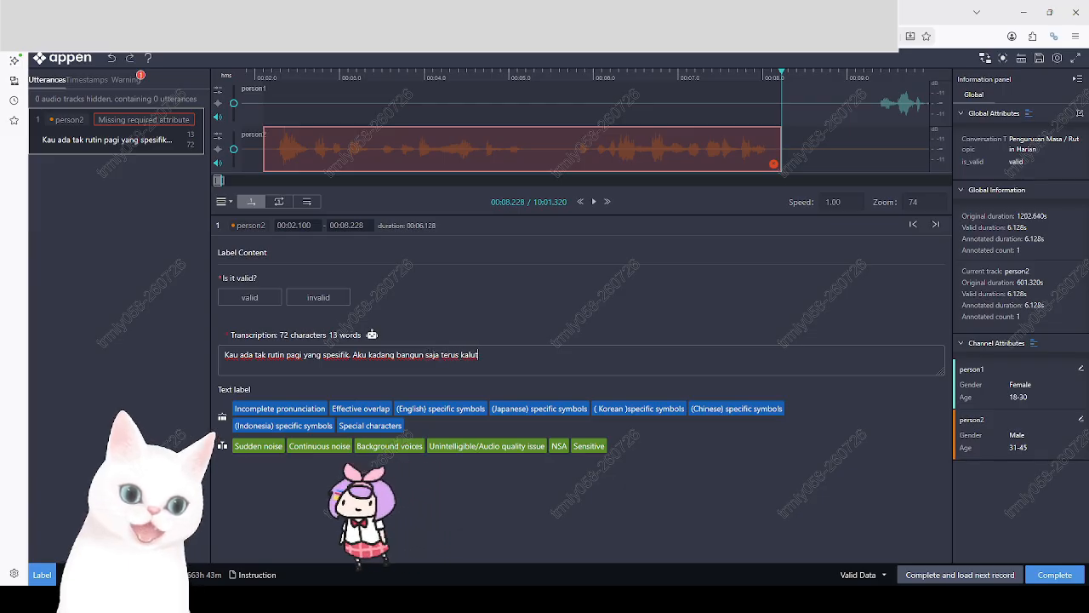
text(.)
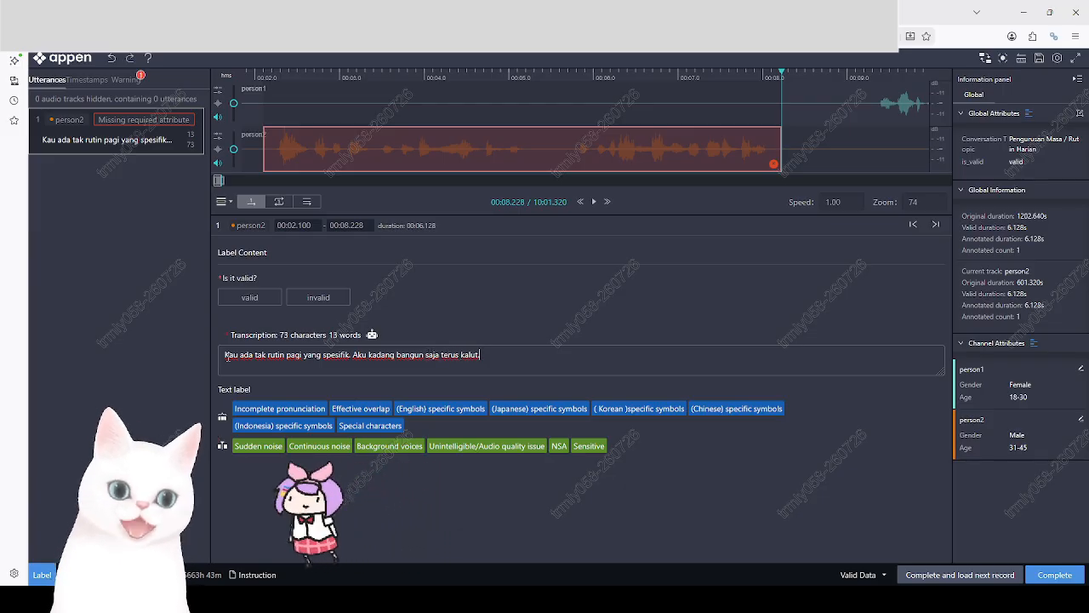
Mark the person2 segment as valid, replay it against the corrected transcription, and save the record
click(251, 299)
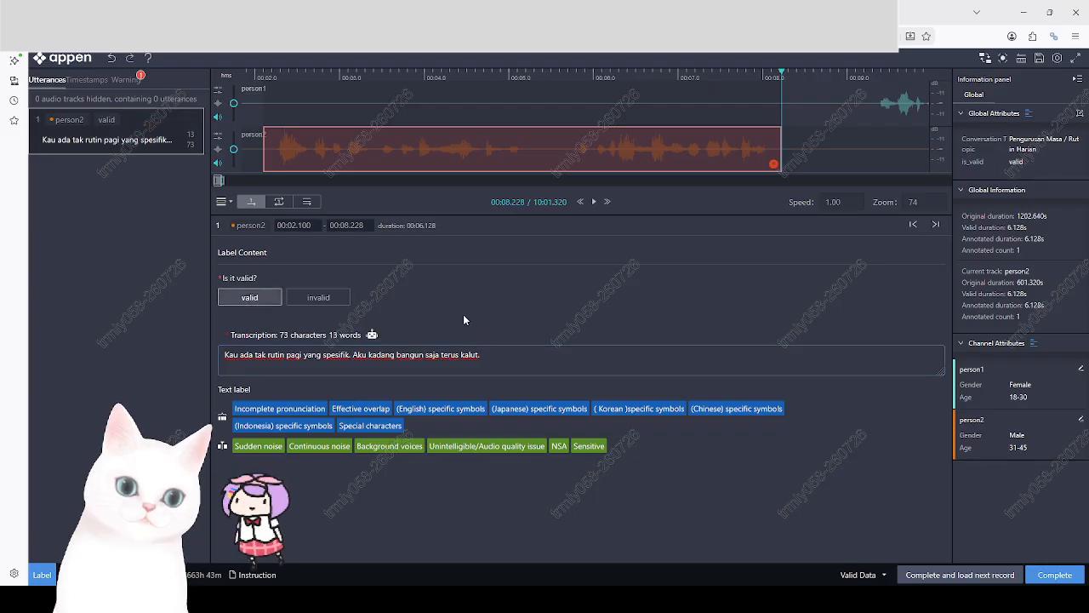
click(273, 155)
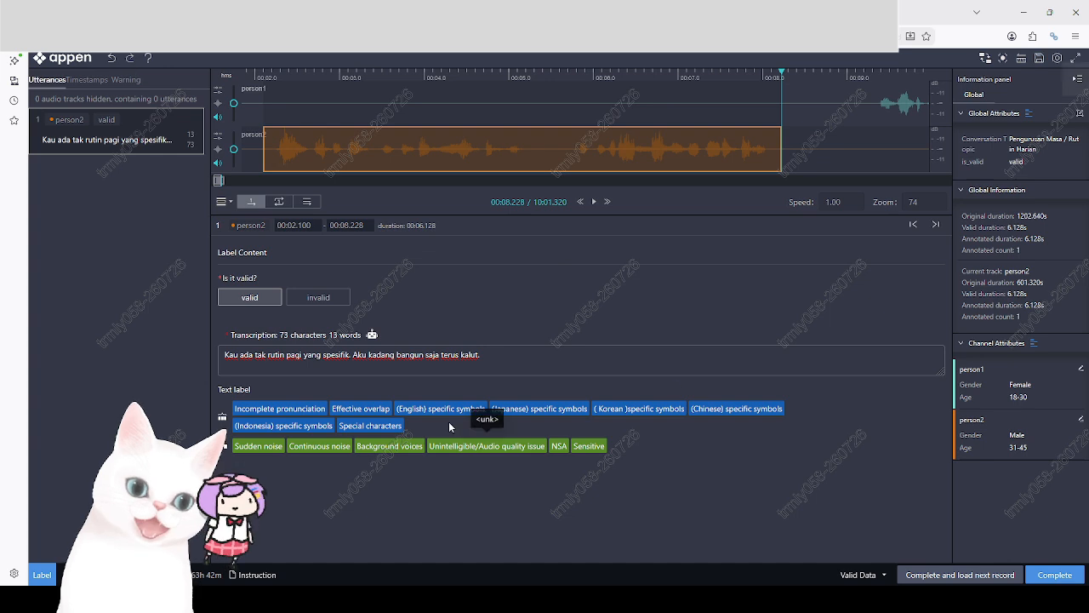
key(ctrl+s)
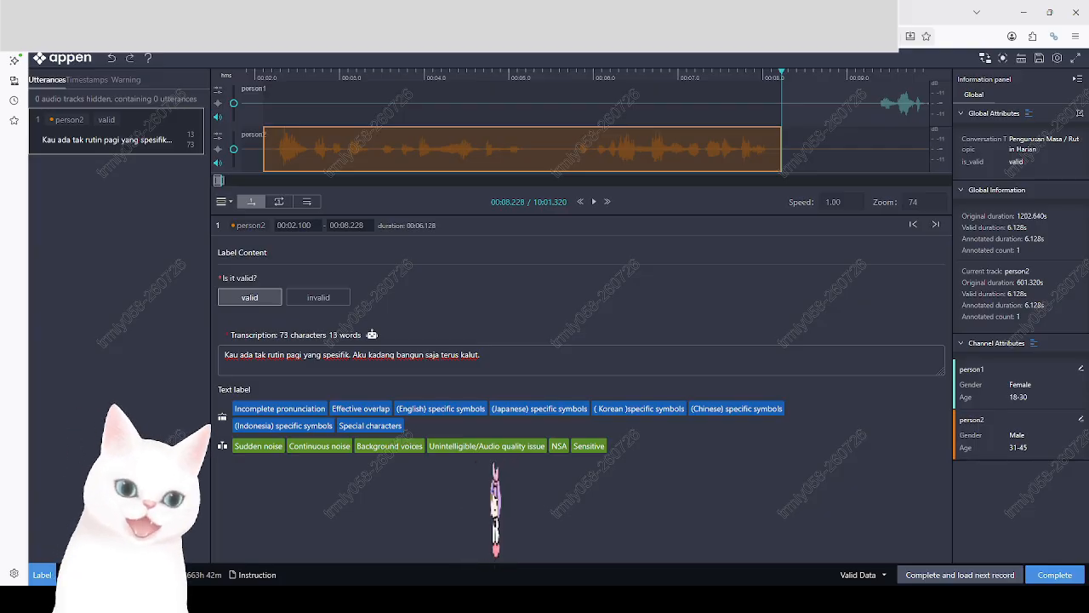
Search the web for "filler words untuk melayu" and read through the full AI overview of Malay filler words
key(ctrl+t)
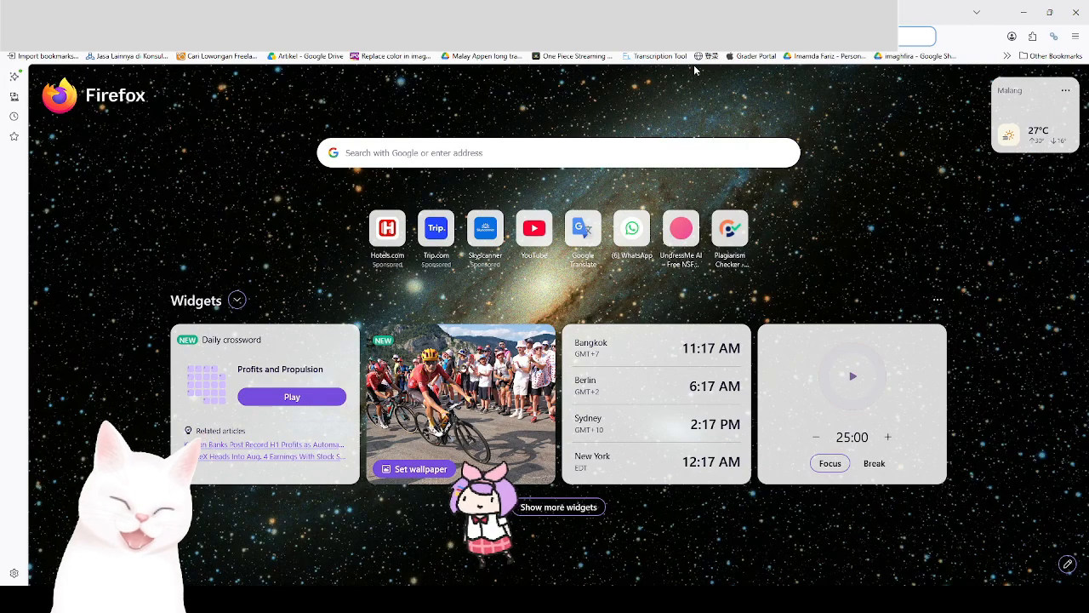
text(filler words untu)
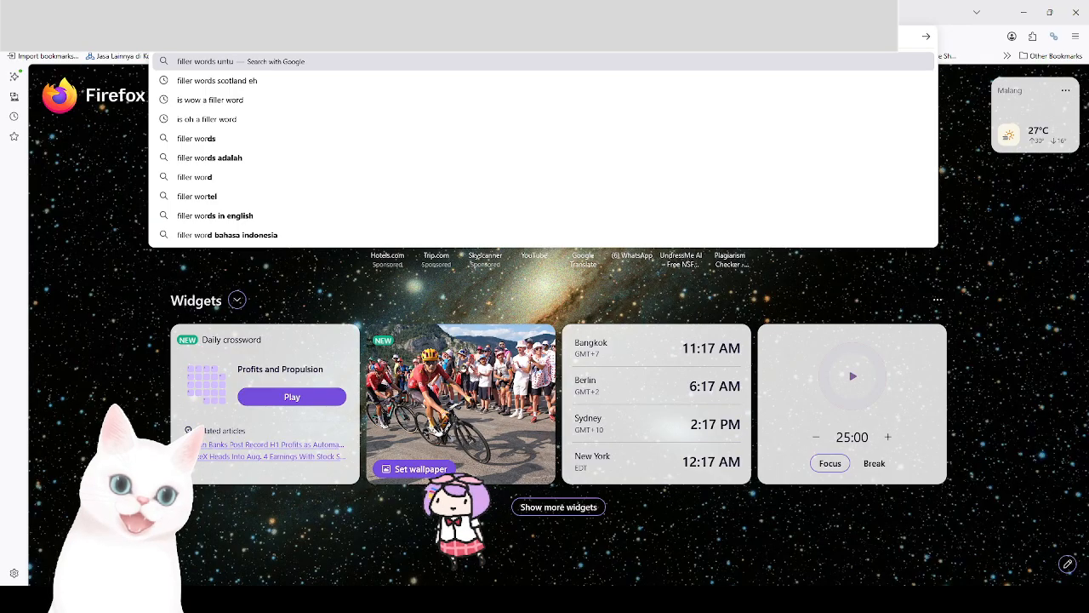
text(k melayu)
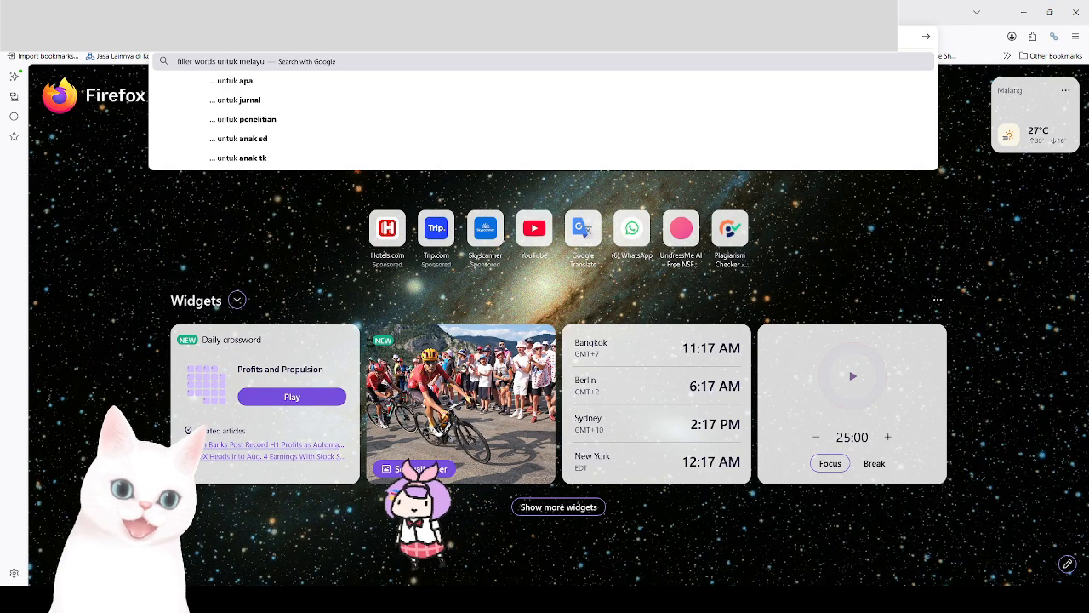
key(Return)
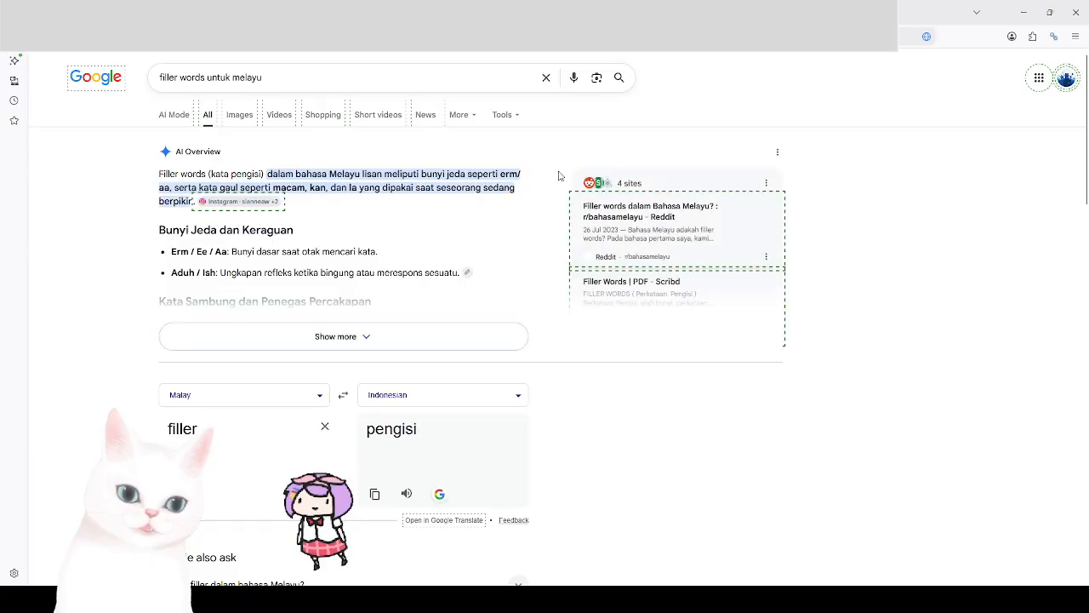
click(209, 334)
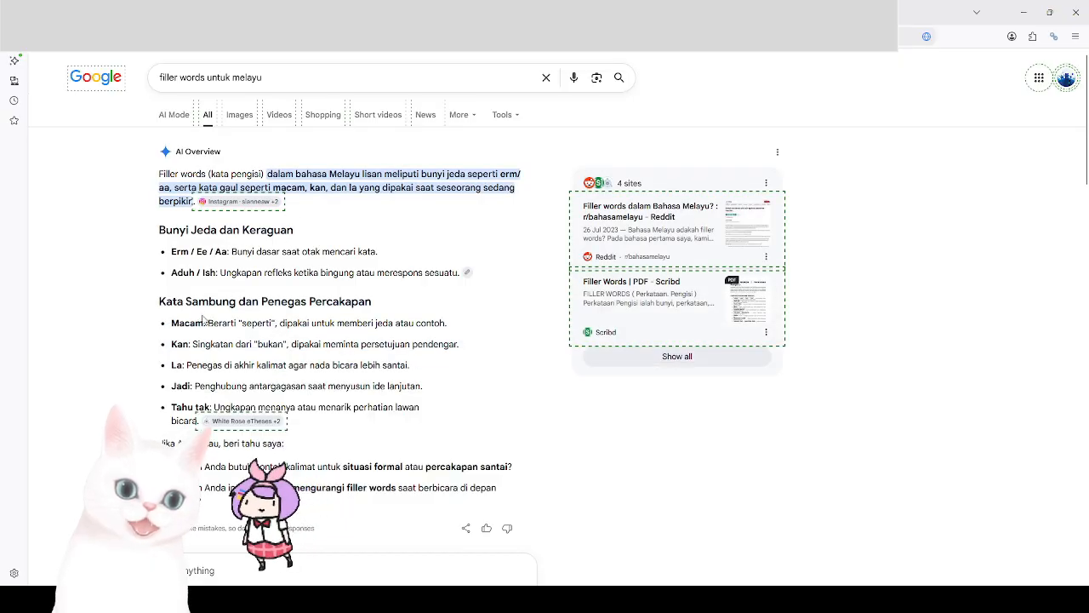
scroll(190, 362, down, 1)
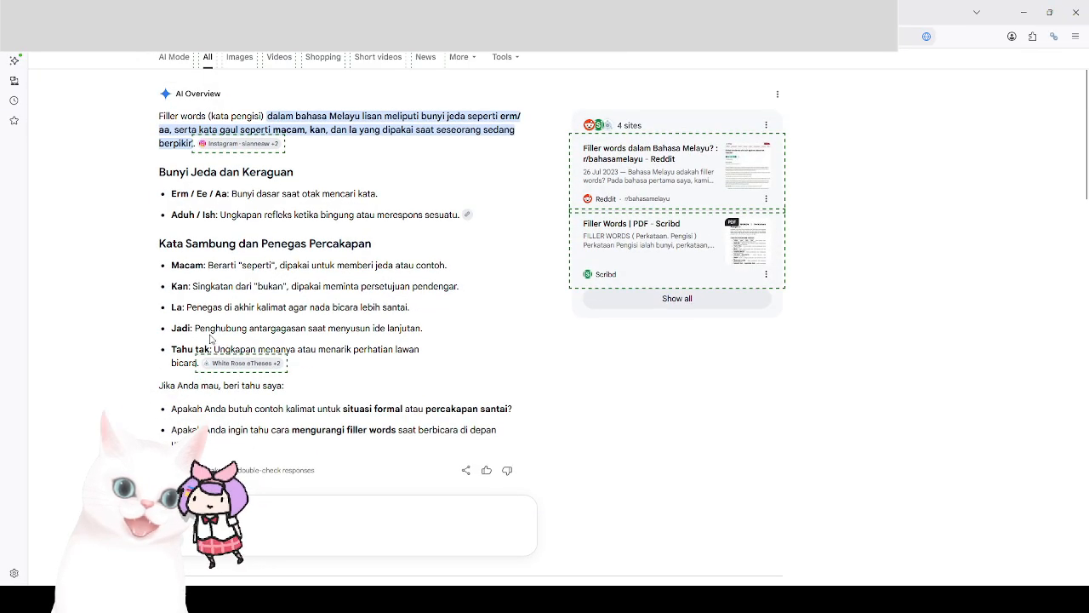
scroll(210, 338, up, 1)
Refine the web search to "filler words untuk melayu ja" and read through the Filler Words article
click(280, 82)
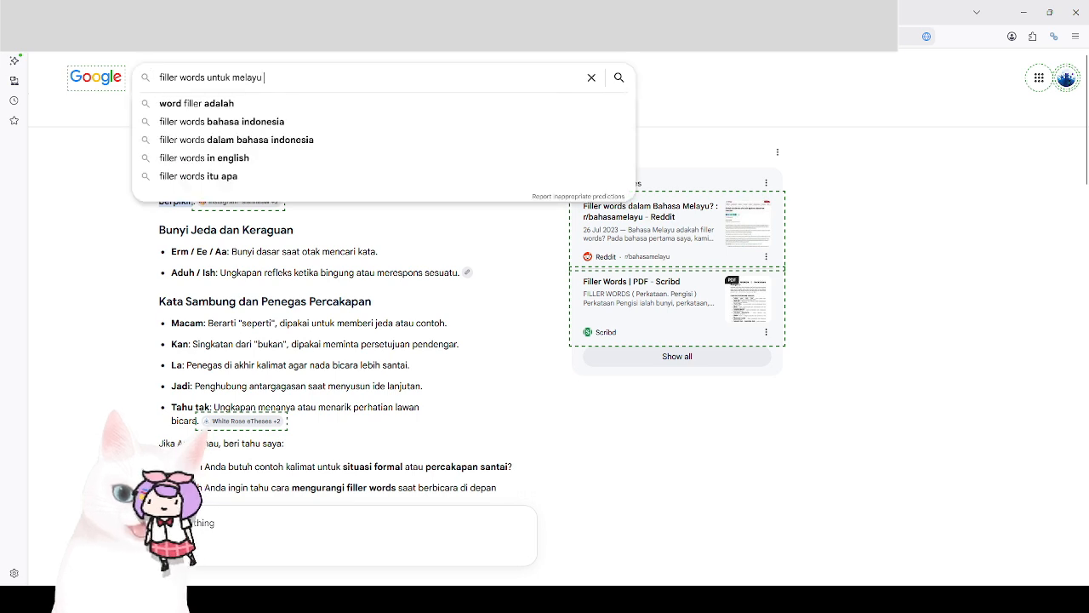
text(ja)
key(Return)
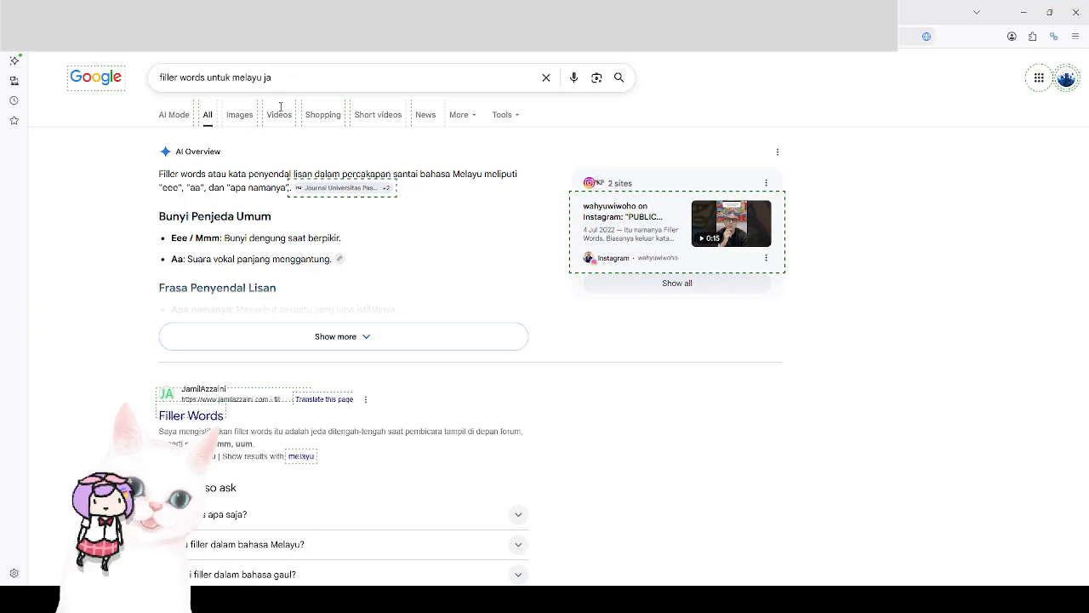
click(218, 341)
scroll(289, 230, down, 3)
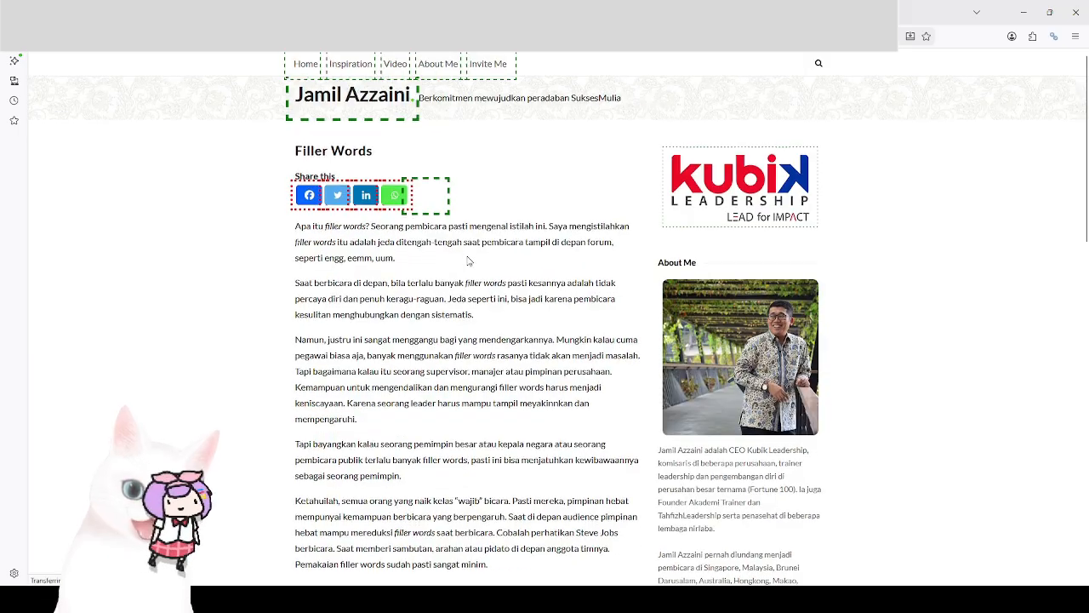
scroll(468, 261, down, 5)
scroll(468, 261, up, 3)
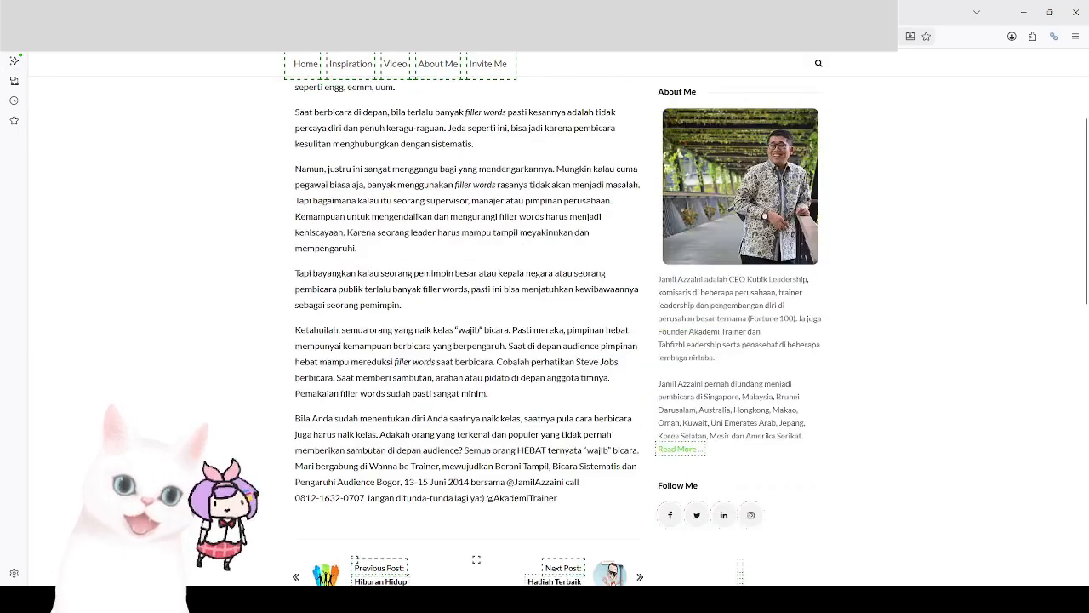
Return from the article to the search results and look through the other entries on filler words
key(alt+Left)
scroll(256, 185, down, 3)
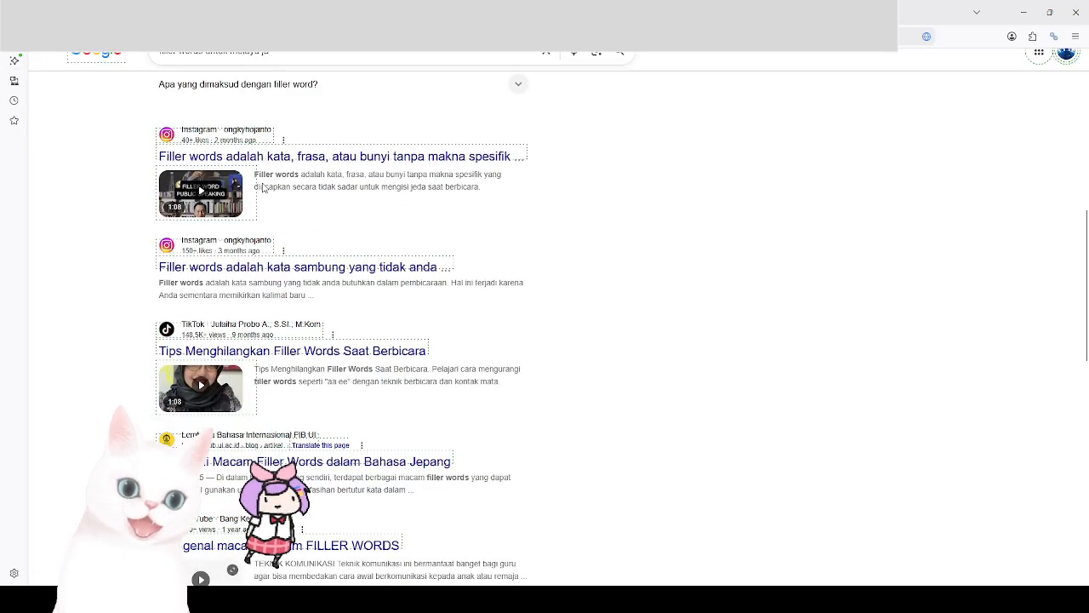
scroll(263, 187, up, 2)
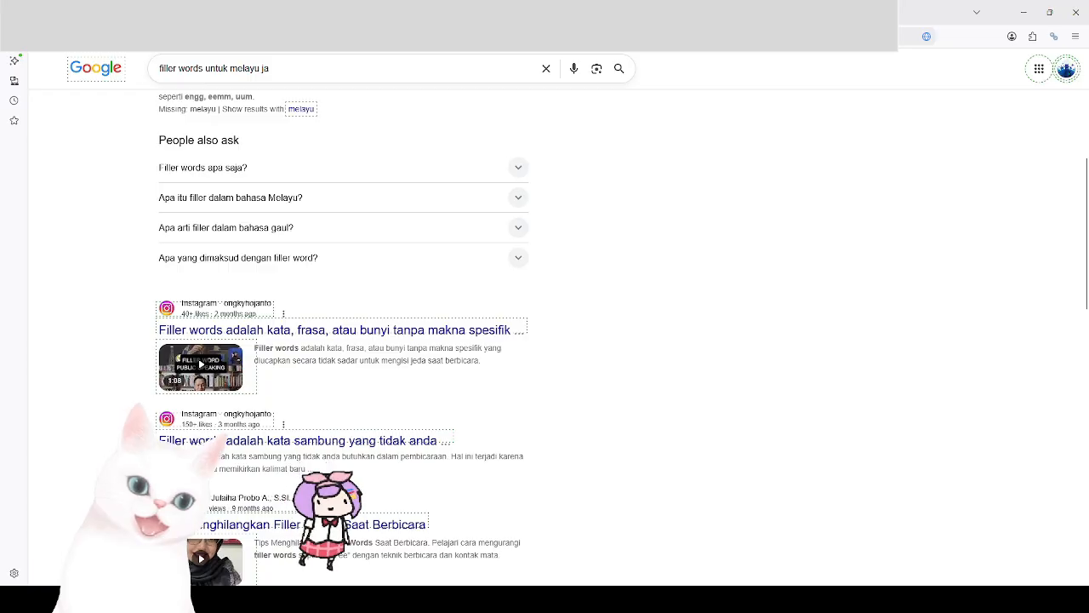
Switch back to Appen, change "saja" to "ja" in the transcription, replay the person2 segment and save the record
key(ctrl+Tab)
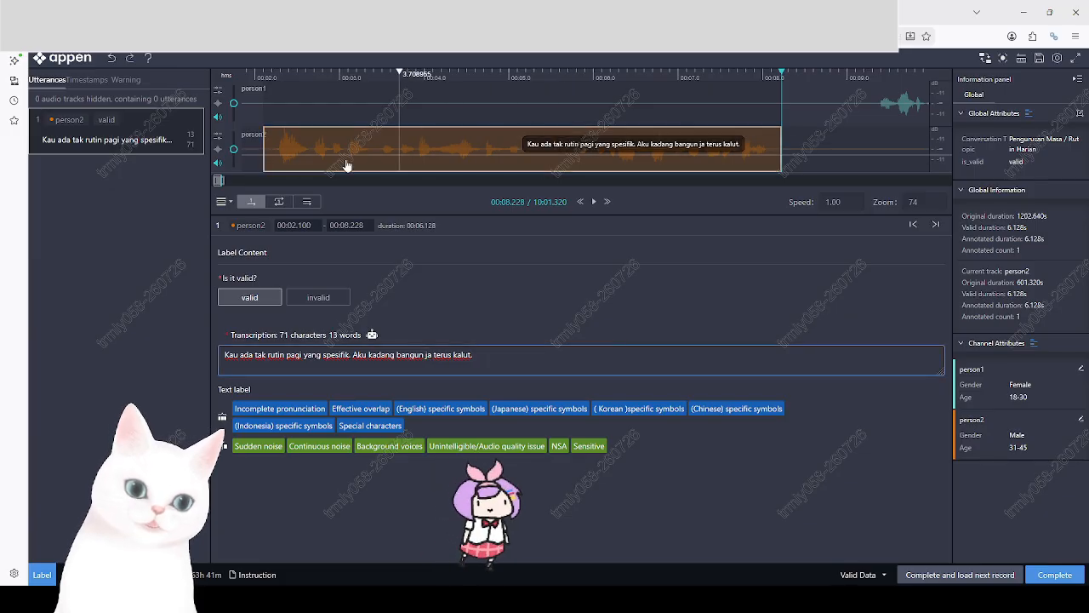
click(275, 160)
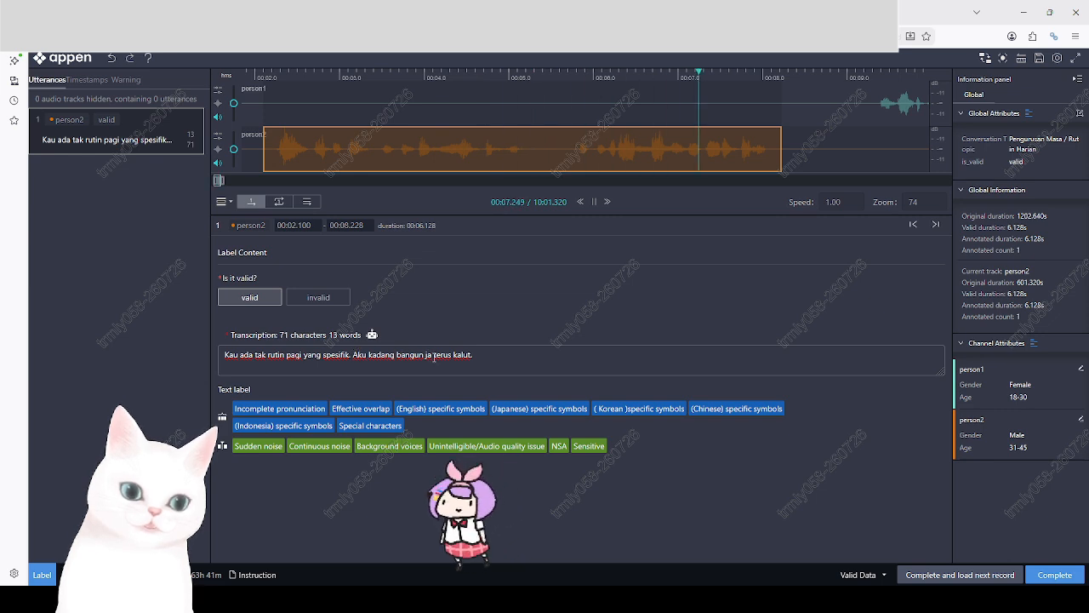
click(1039, 58)
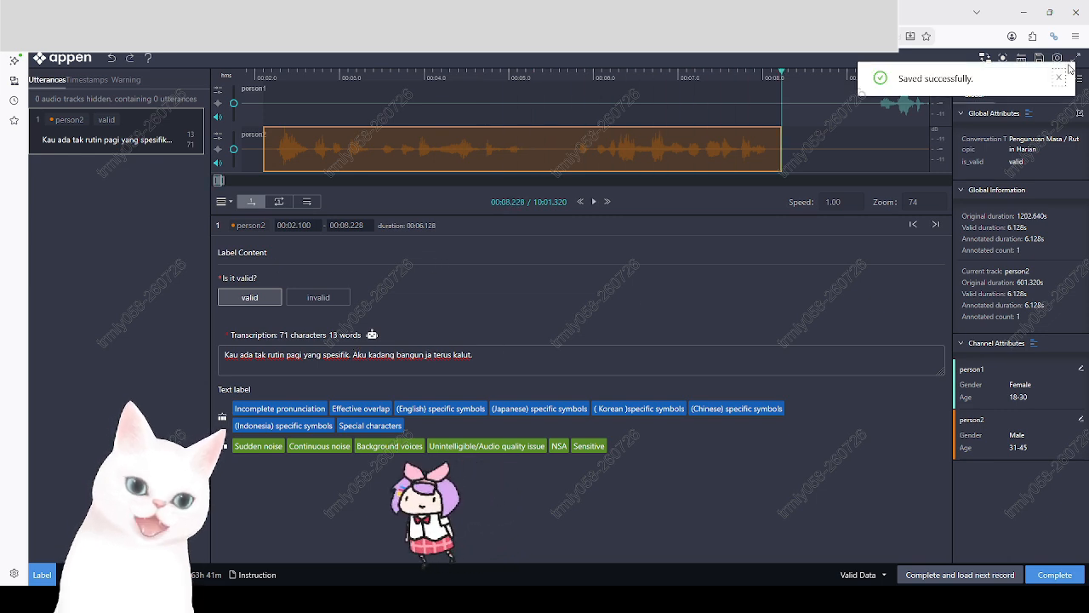
click(1040, 59)
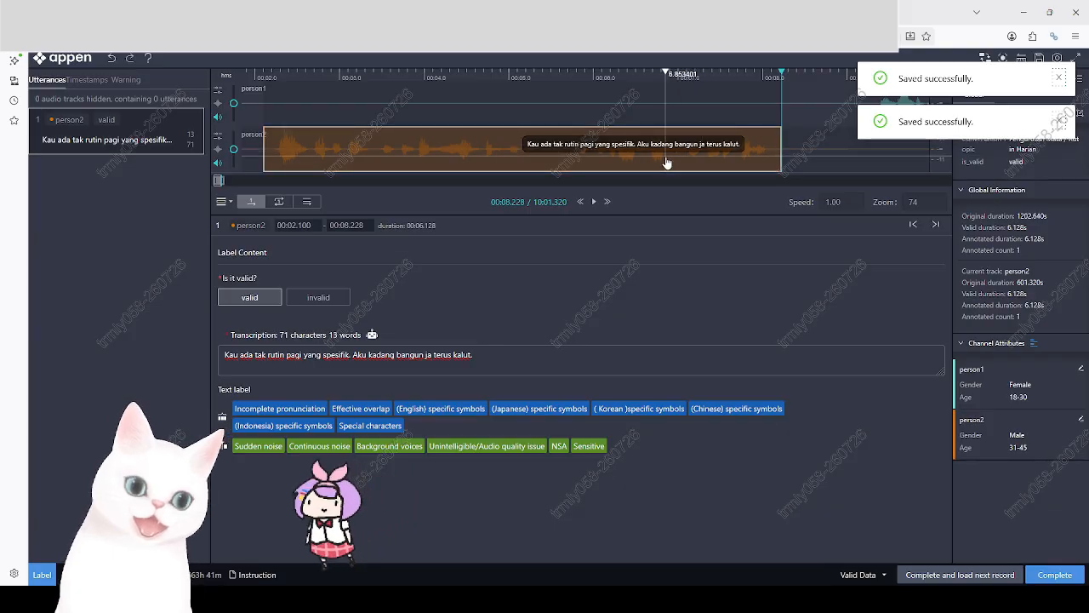
Search the web in a new browser tab for "filler words untuk malaysia" and look through the results
click(427, 355)
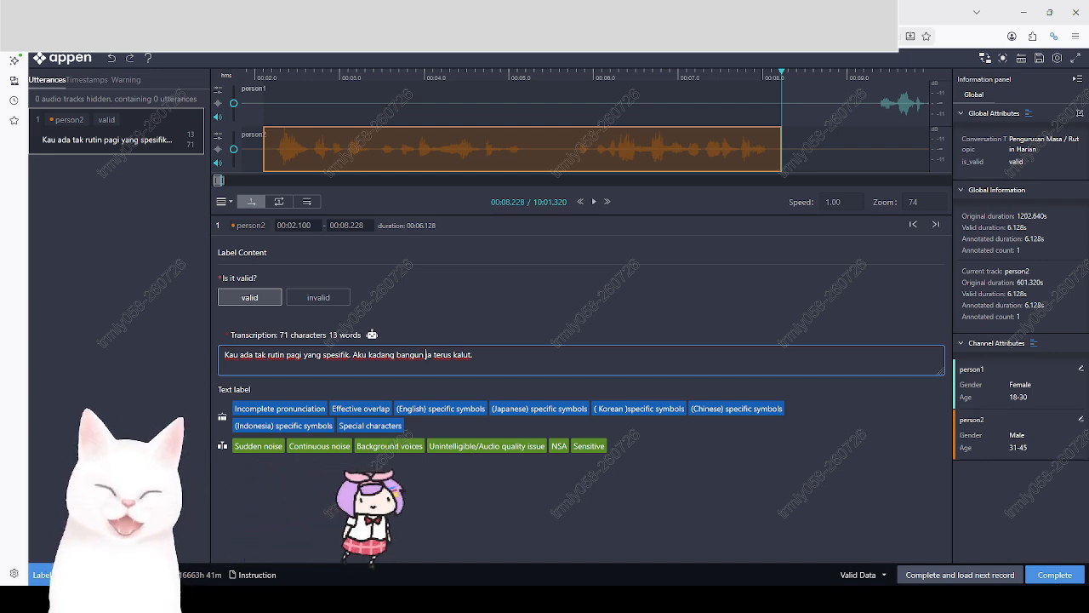
key(ctrl+t)
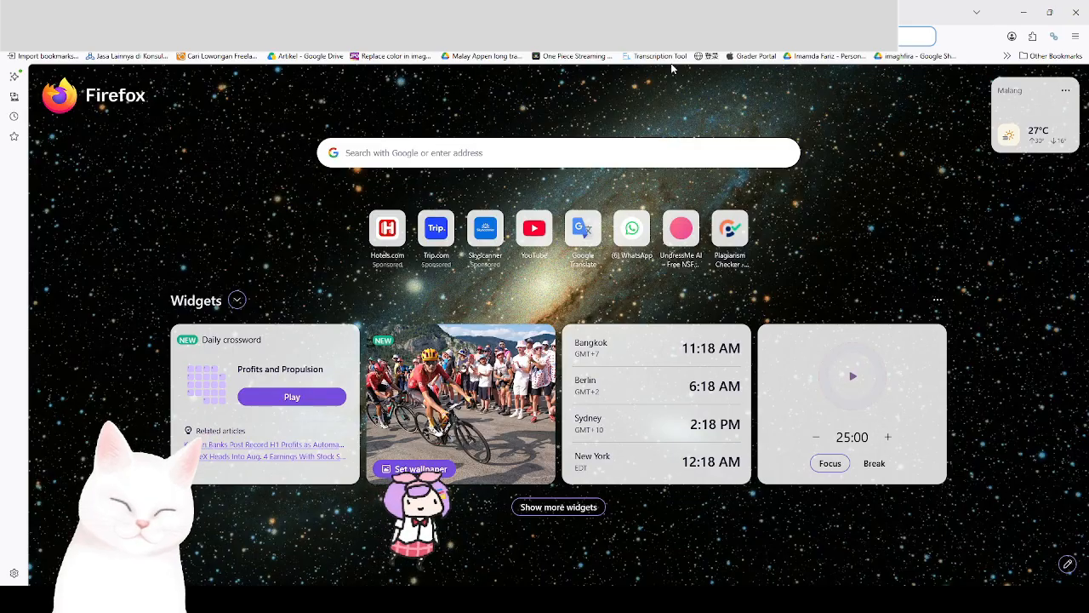
text(filler)
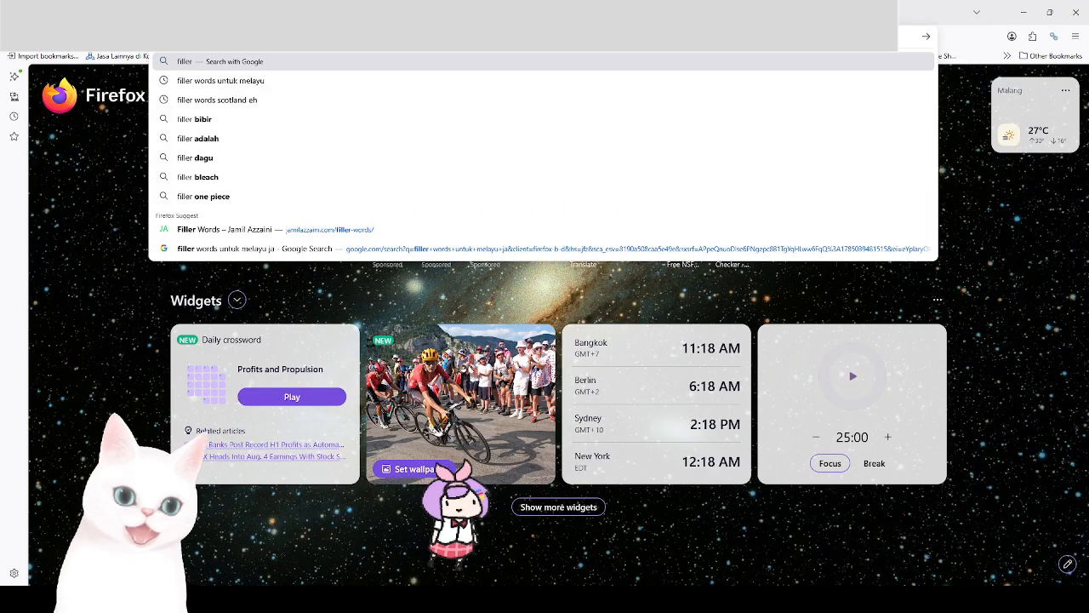
key(Down)
key(BackSpace)
key(BackSpace)
key(BackSpace)
key(BackSpace)
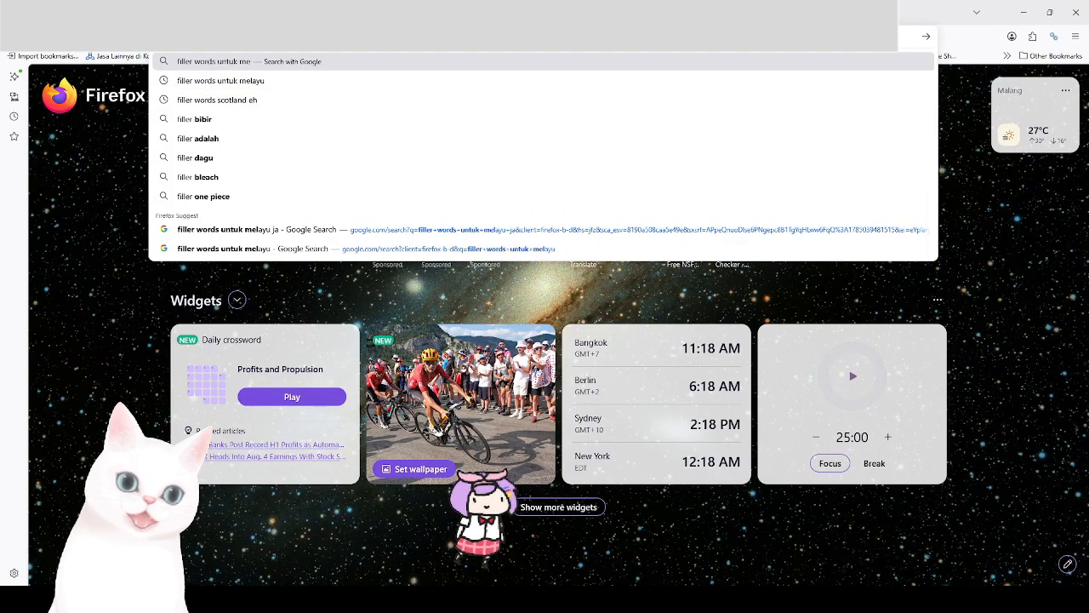
key(BackSpace)
text(alaysia)
key(Return)
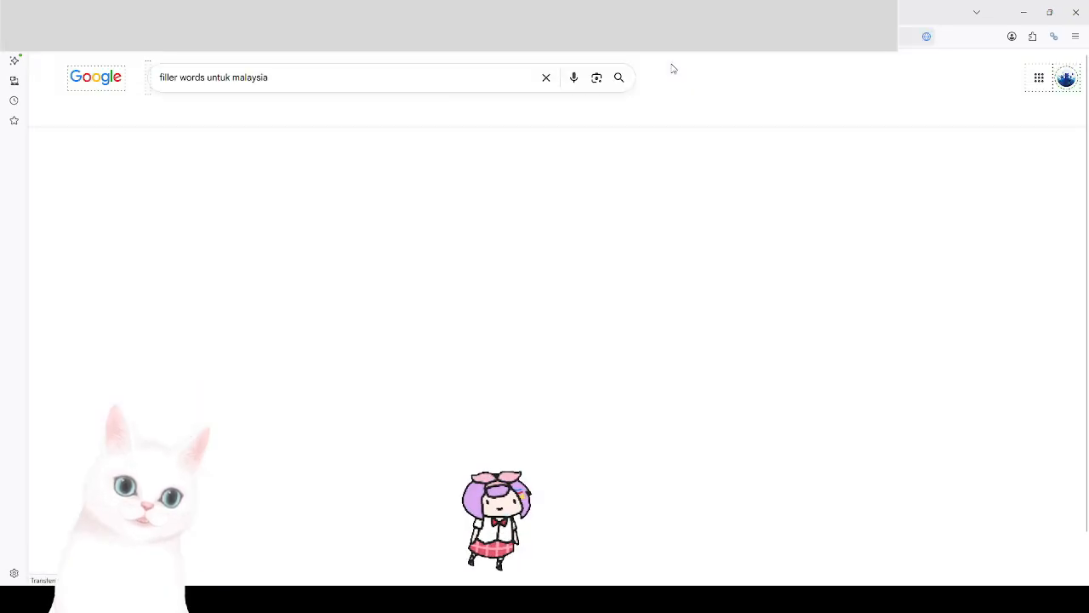
scroll(357, 166, down, 3)
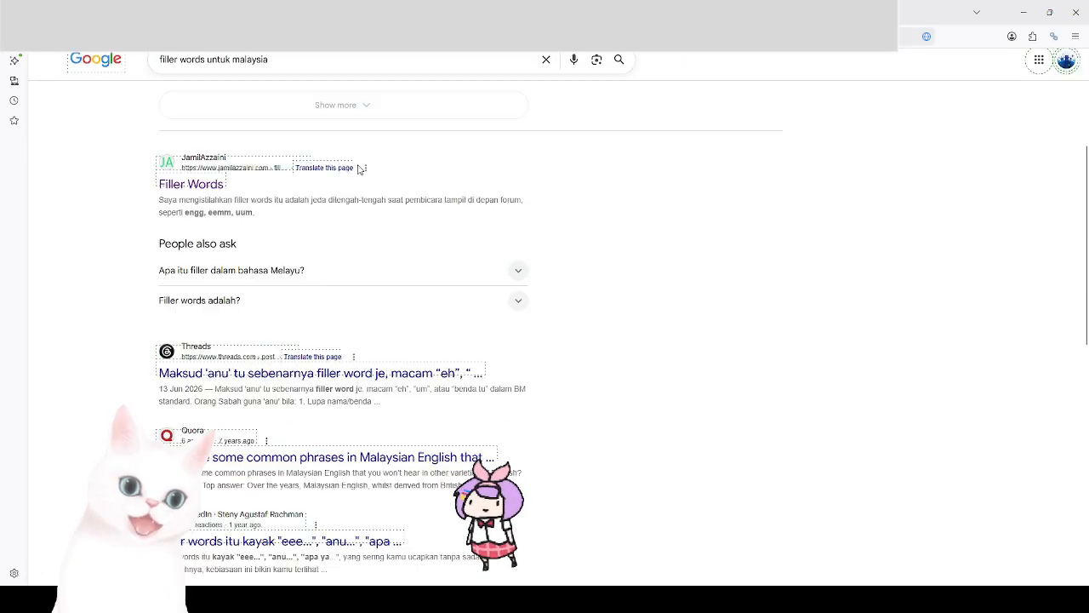
scroll(413, 246, down, 4)
scroll(415, 251, up, 7)
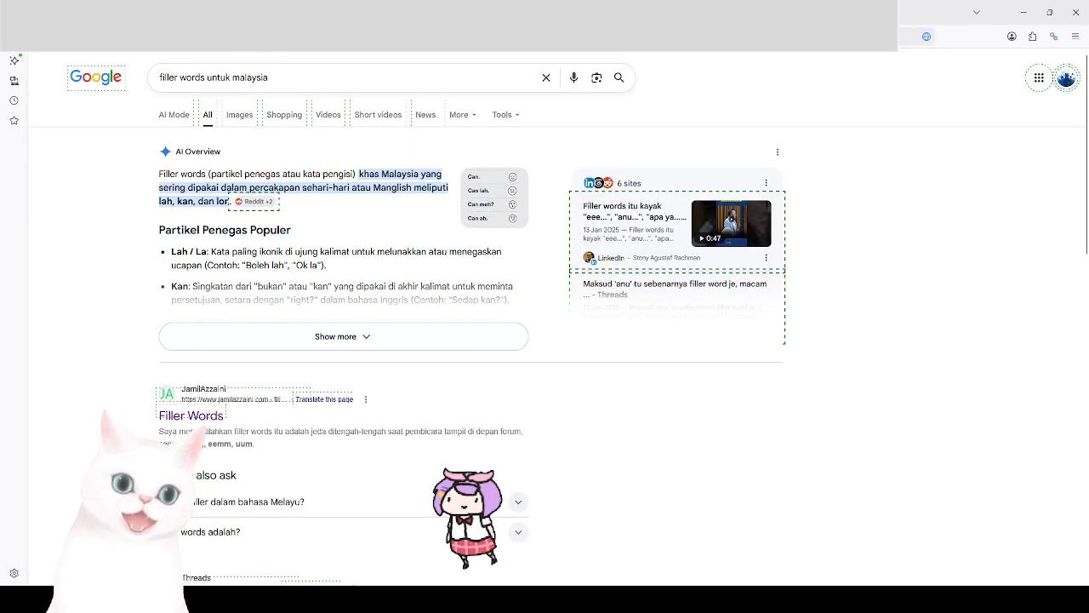
Search the web for "prpm malaysia" to find the Malay language reference site
key(ctrl+l)
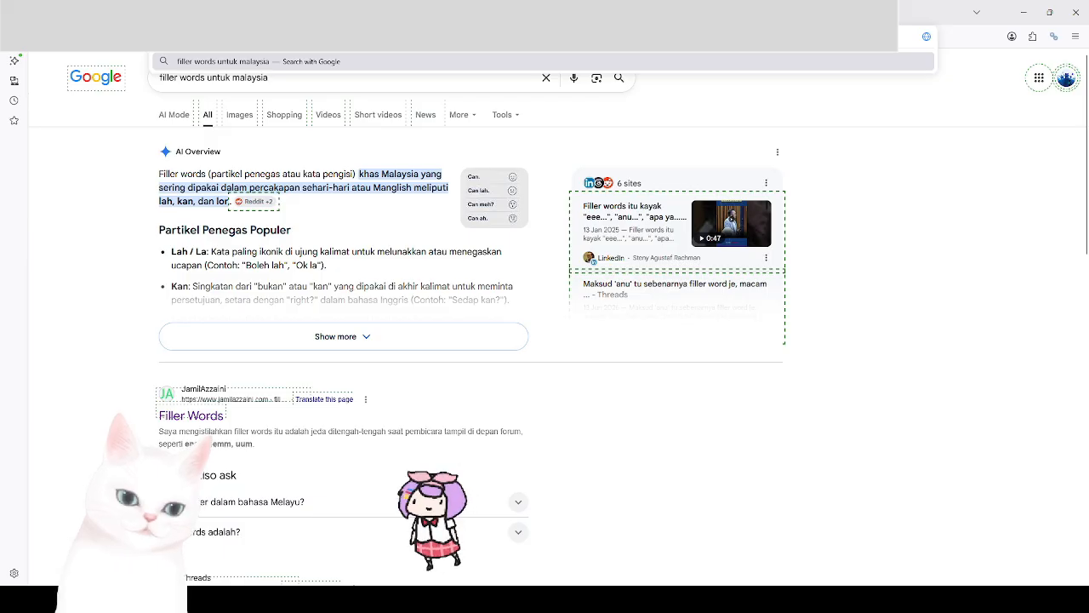
click(140, 133)
drag(230, 77, 1, 84)
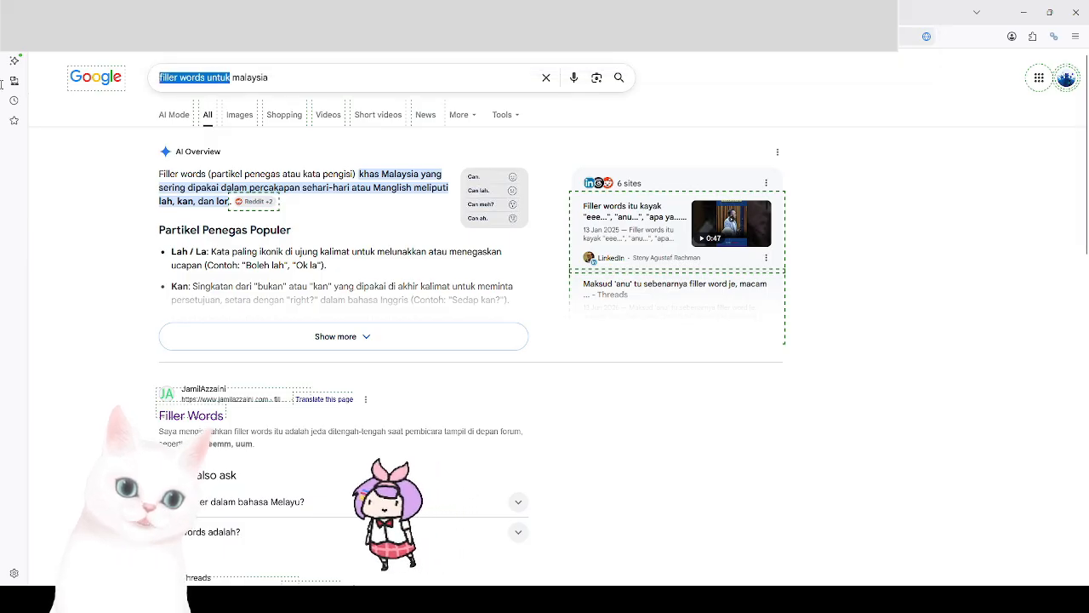
text(prp,)
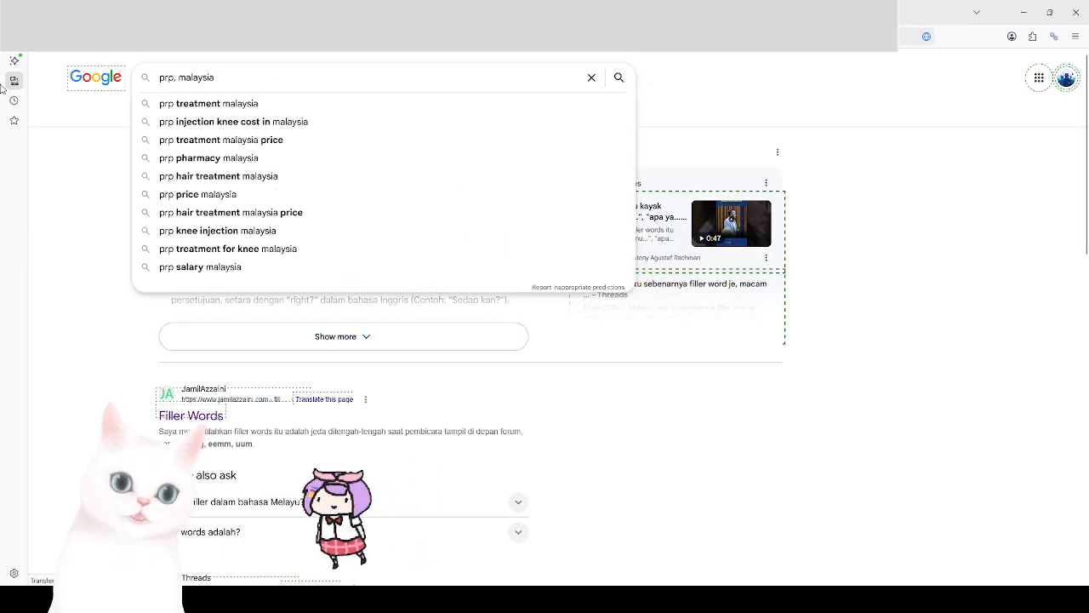
key(Return)
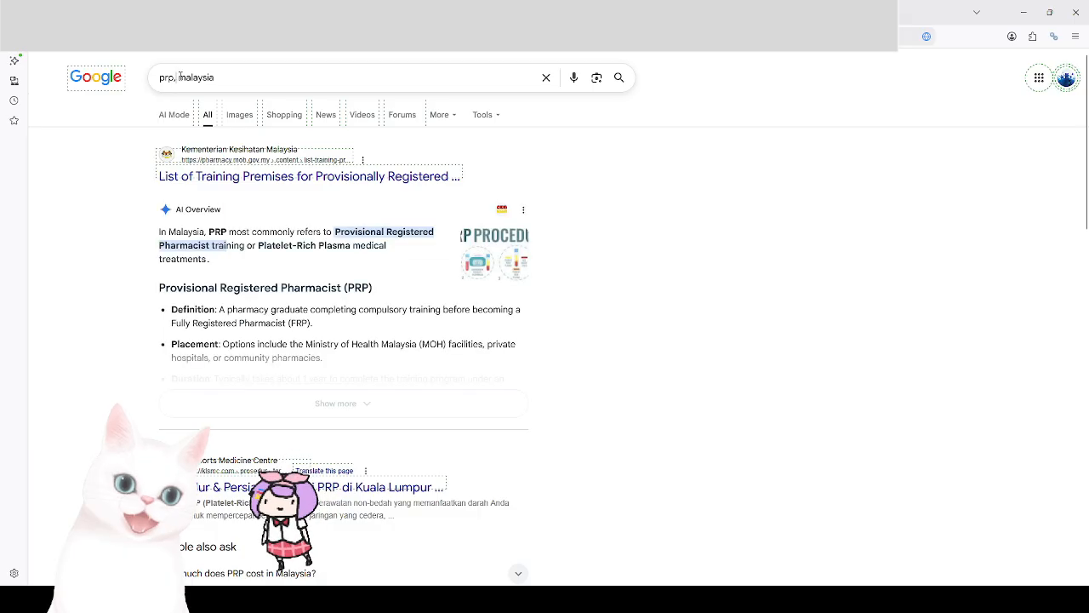
click(179, 76)
key(BackSpace)
text(m)
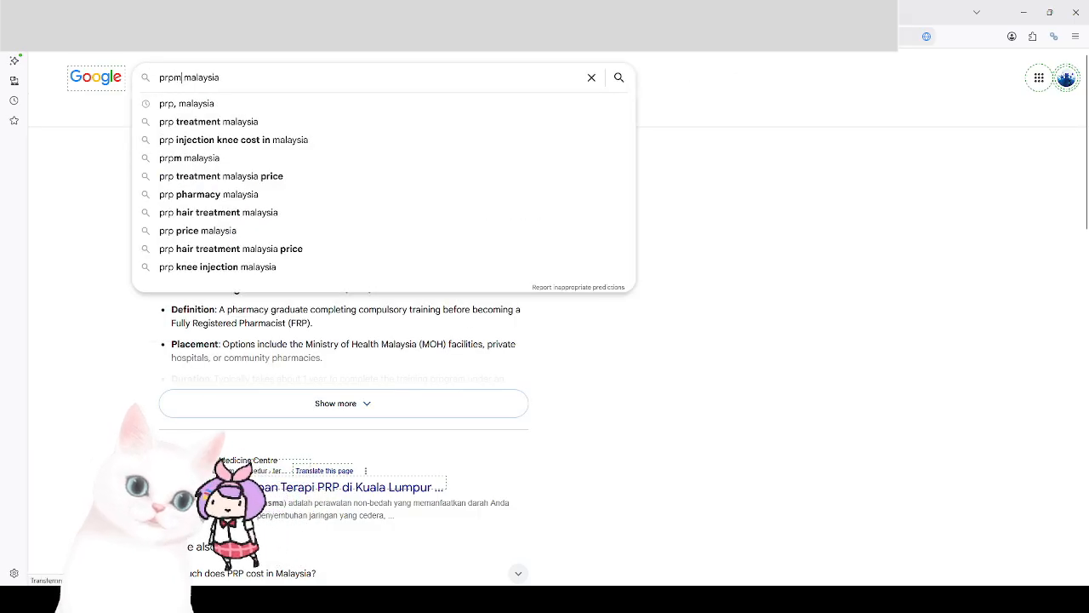
key(Return)
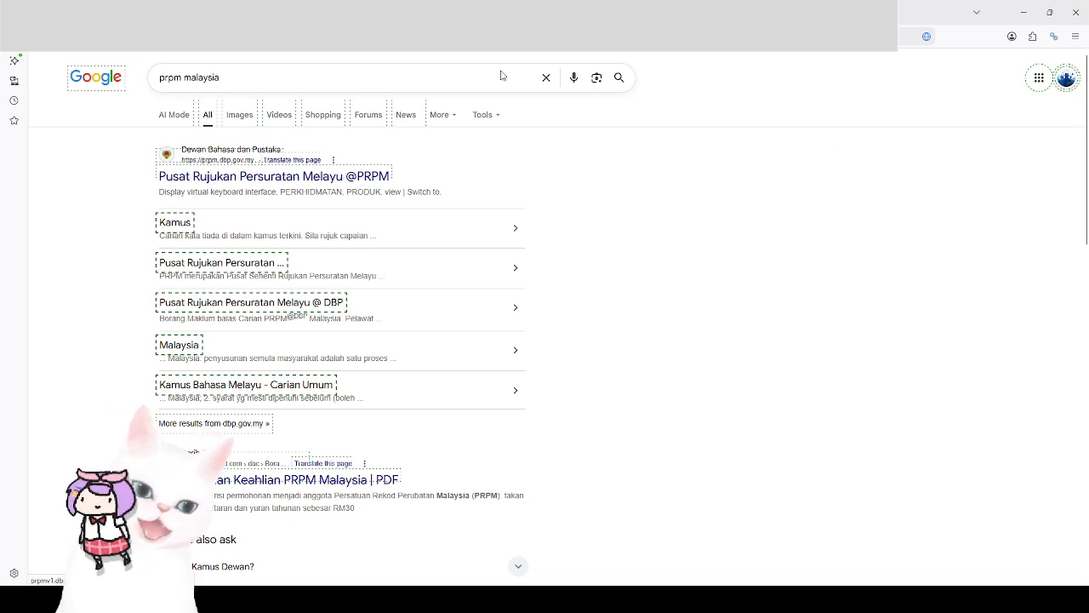
Open the Pusat Rujukan Persuratan Melayu dictionary site and look up the words "ja" and "saja"
click(381, 195)
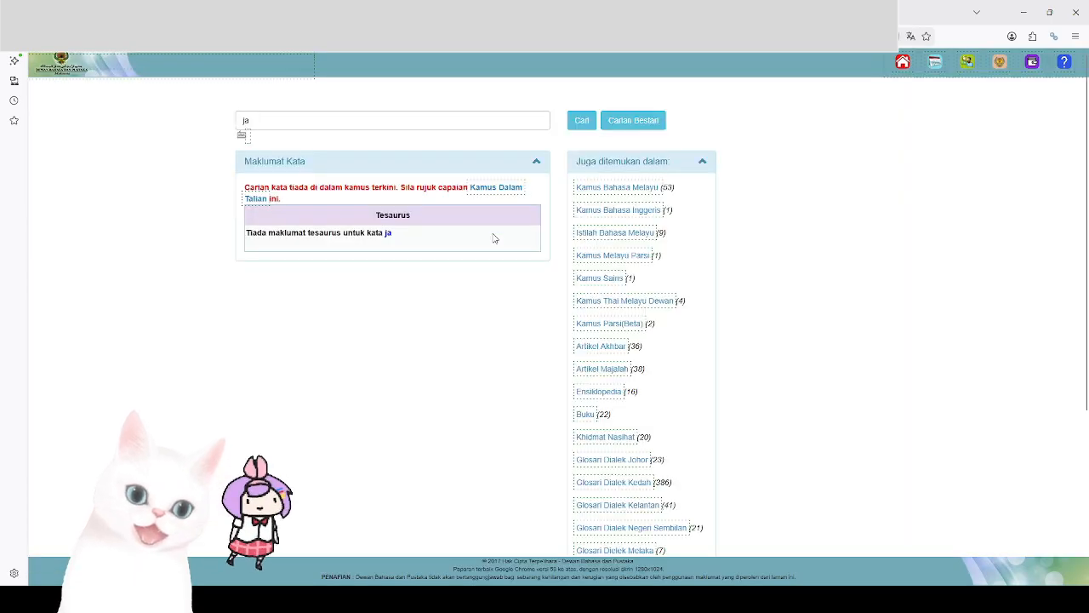
click(270, 121)
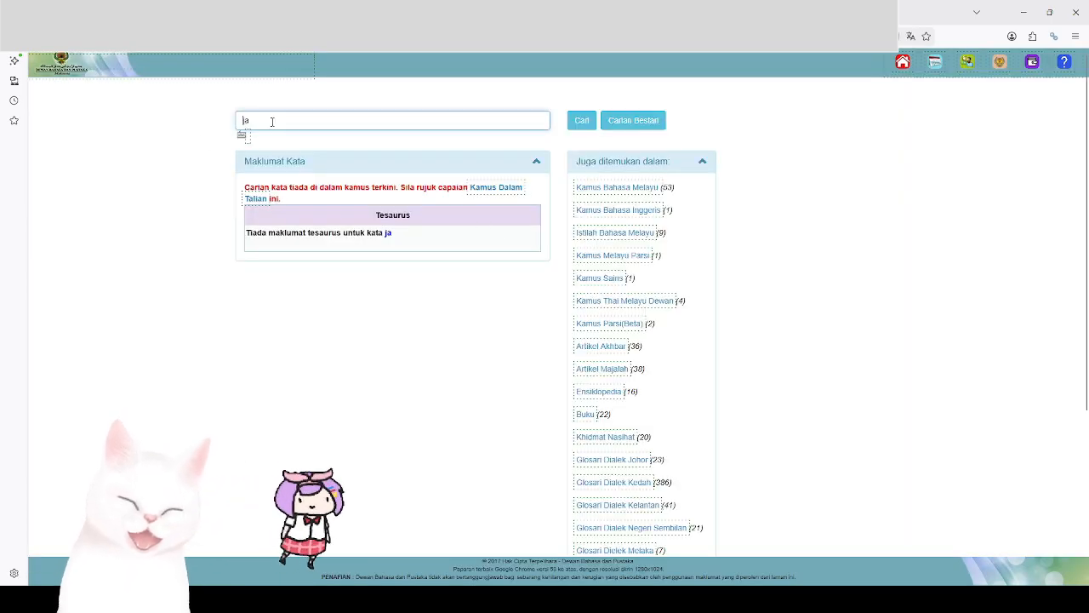
text(sa)
key(Return)
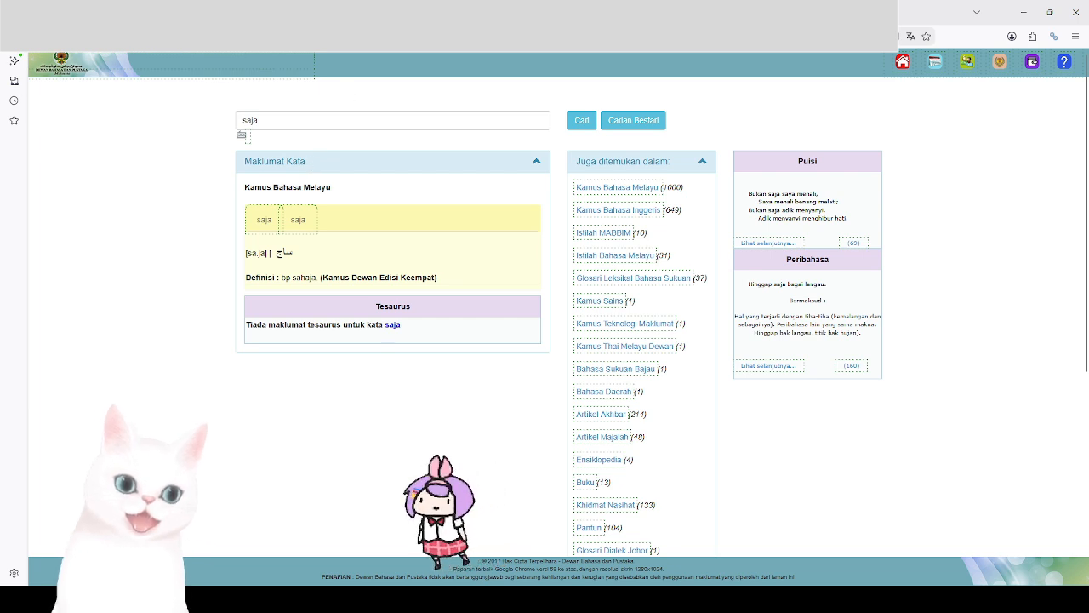
Switch back to Appen and replace "ja" with "saja" in the transcription's second sentence
key(ctrl+Tab)
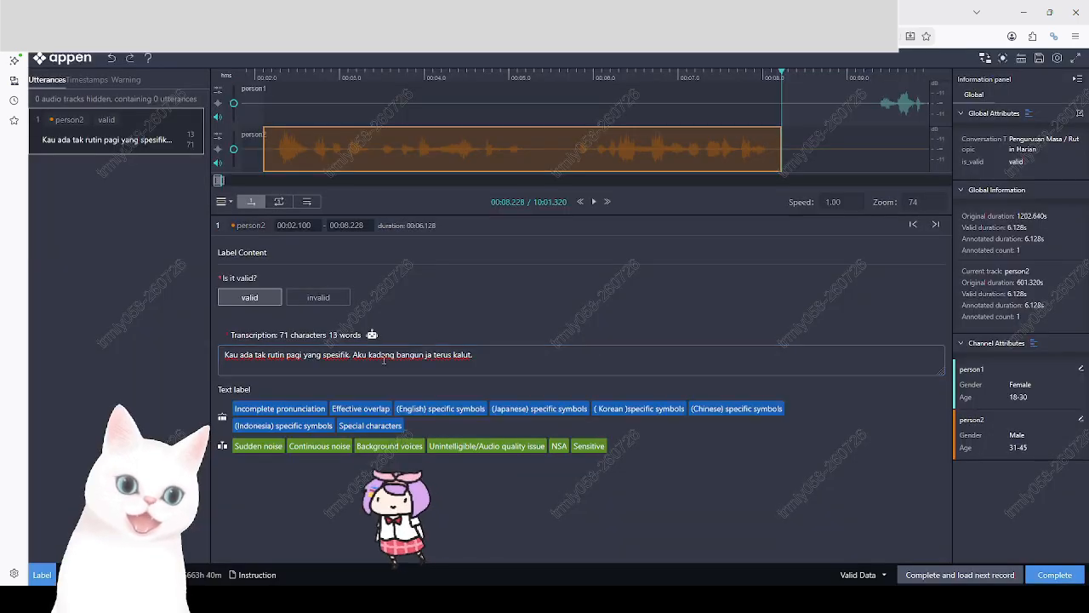
click(424, 355)
text(sa)
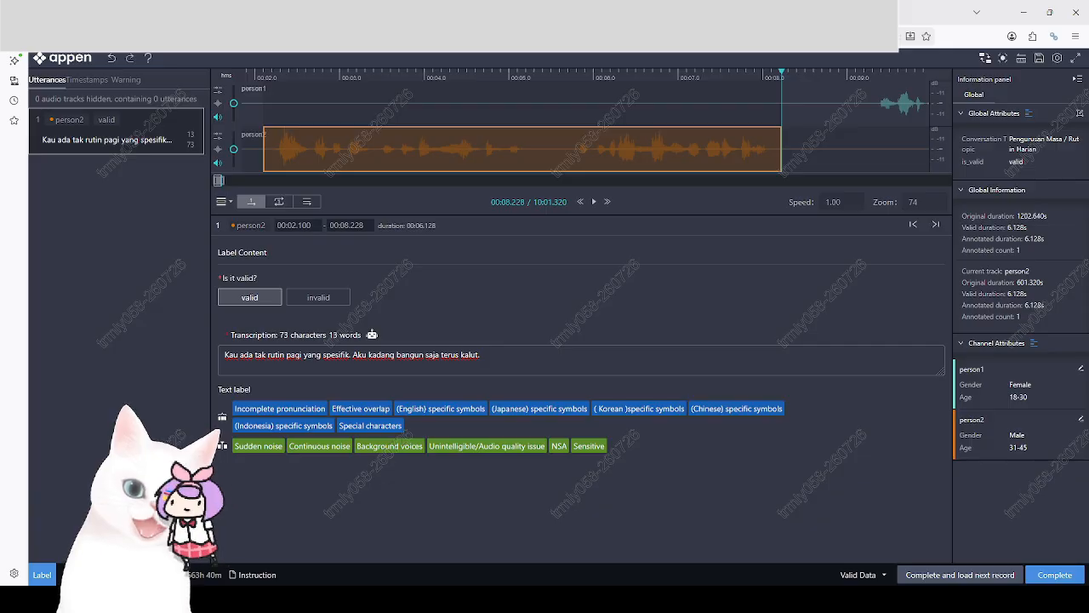
Switch to Discord and check the chat of the Lounge voice channel
key(ctrl+Tab)
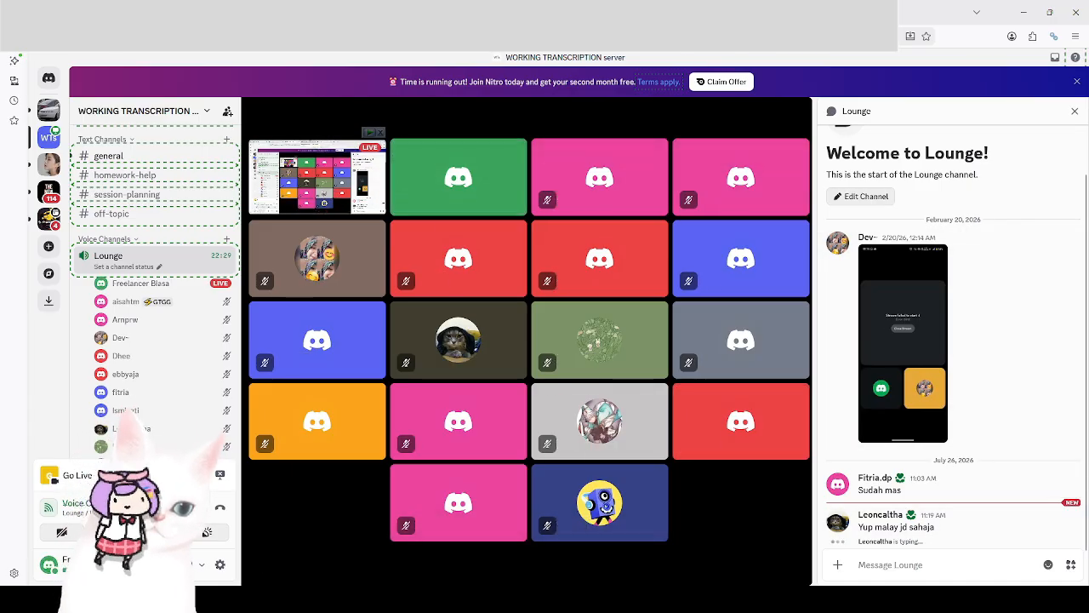
Switch to the Operation Guide PDF, search it for "sec" and read the effective overlapping label's definition on page 9
key(ctrl+Tab)
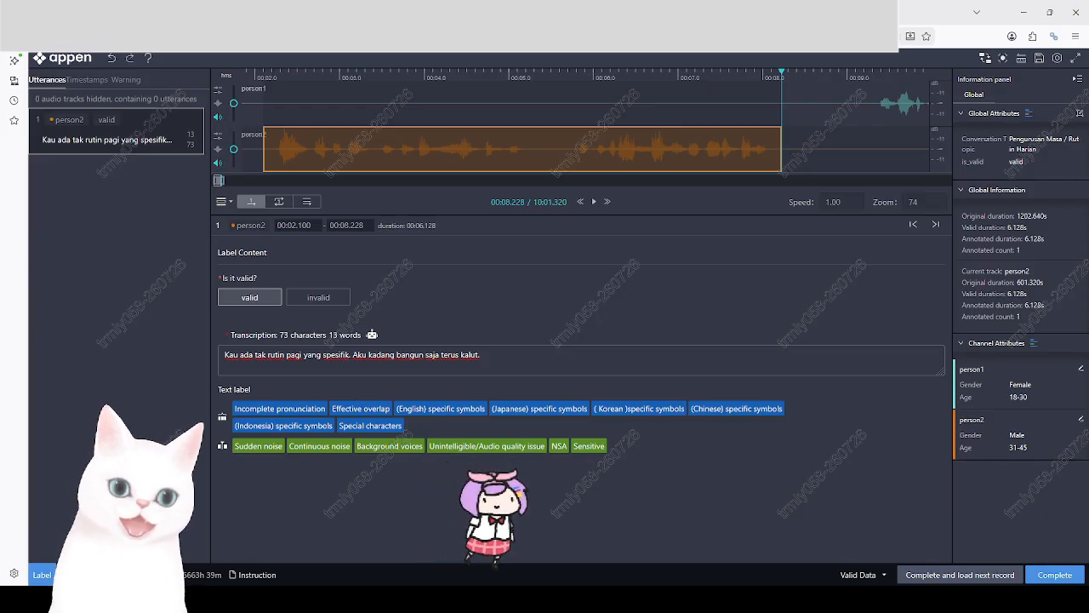
key(ctrl+Tab)
scroll(560, 364, down, 6)
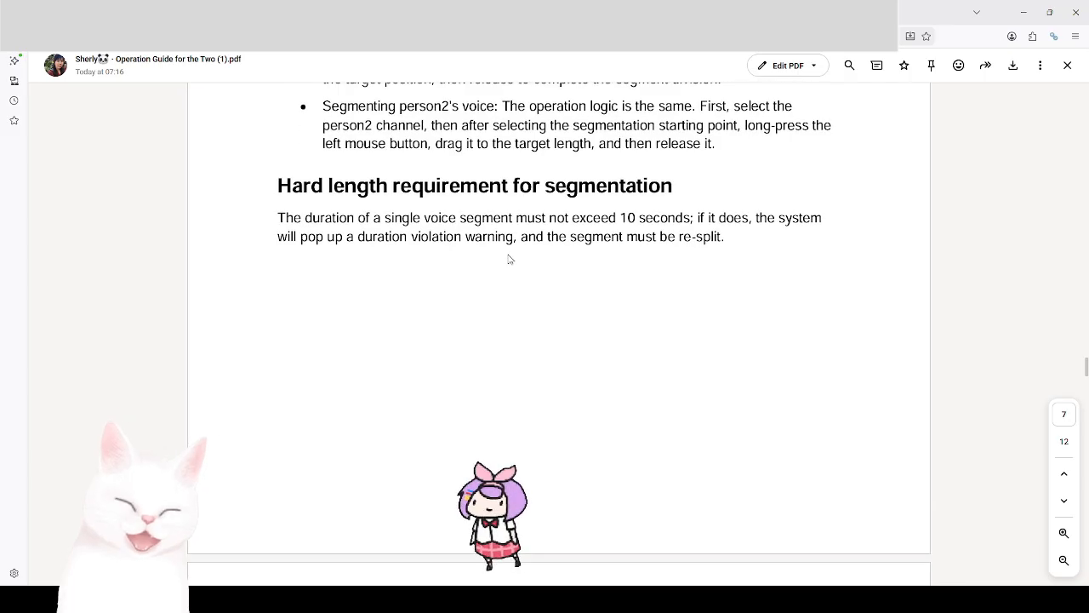
key(ctrl+f)
text(sec)
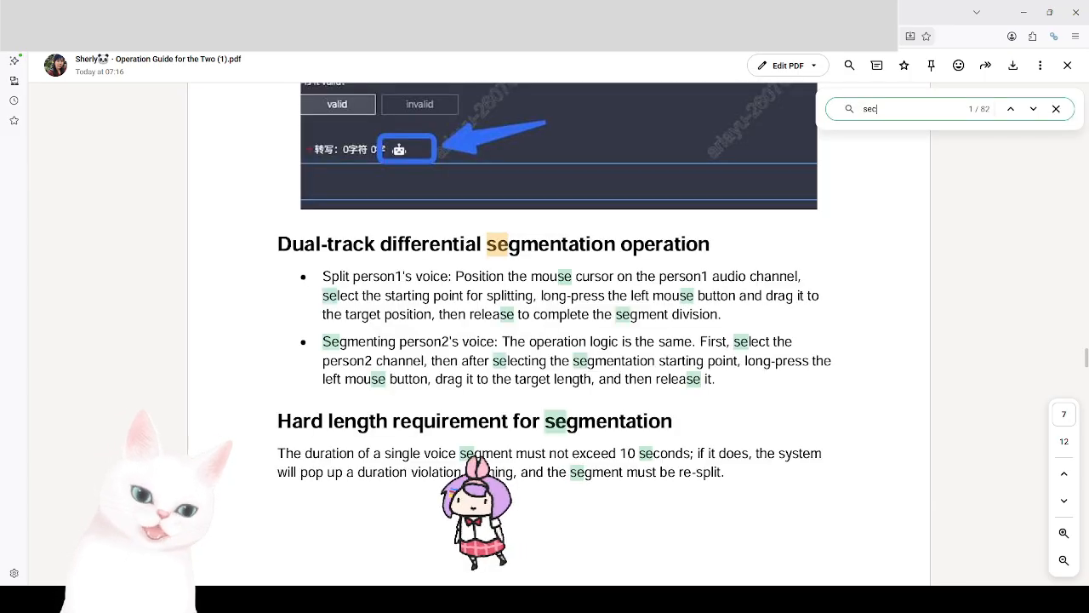
click(1033, 109)
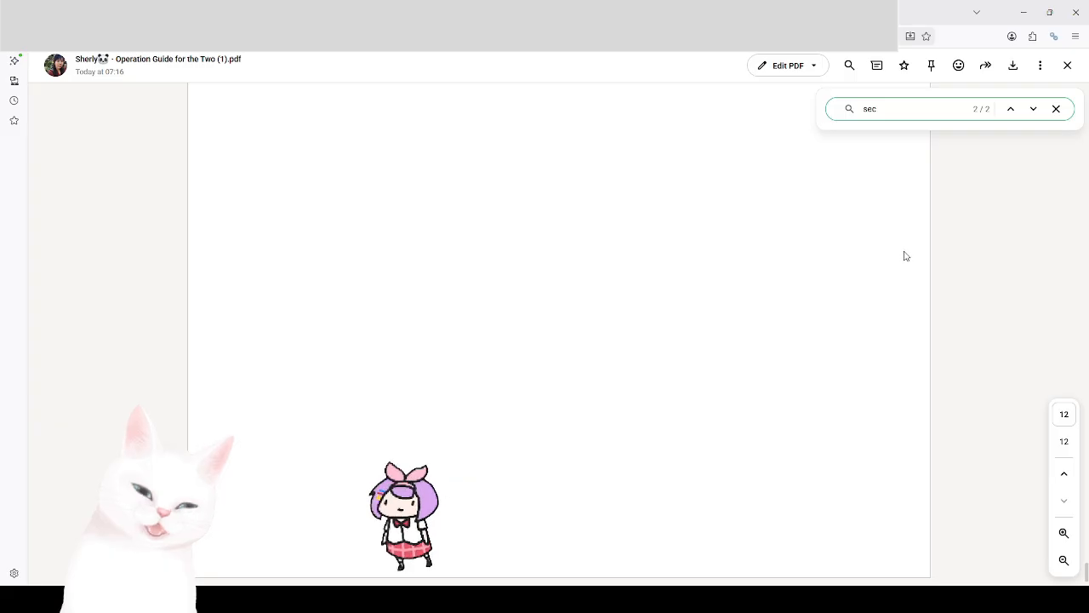
scroll(903, 255, up, 5)
scroll(902, 253, up, 10)
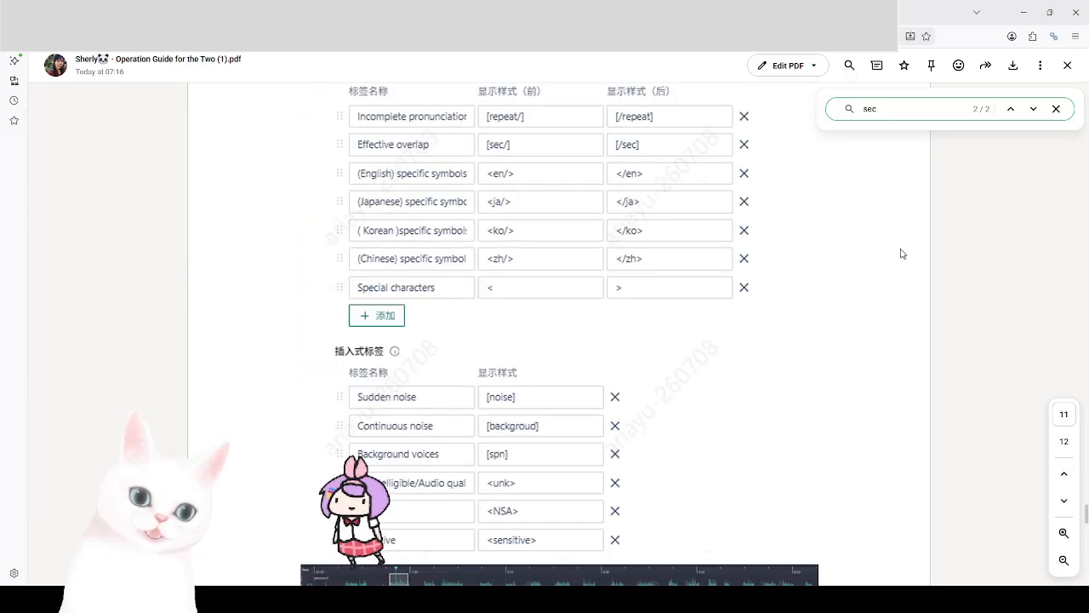
scroll(902, 254, up, 10)
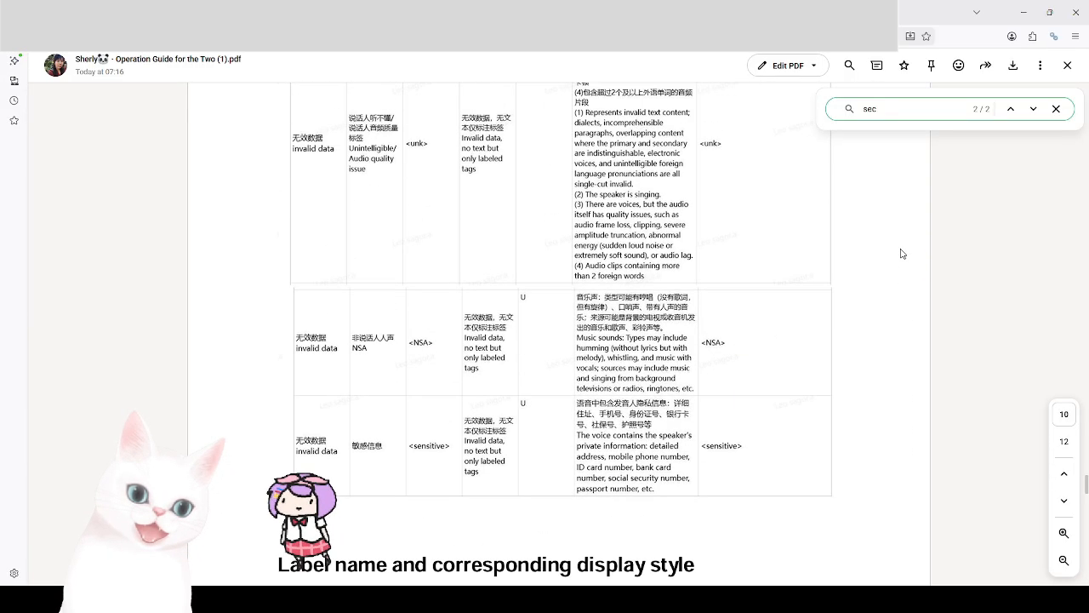
scroll(902, 253, up, 5)
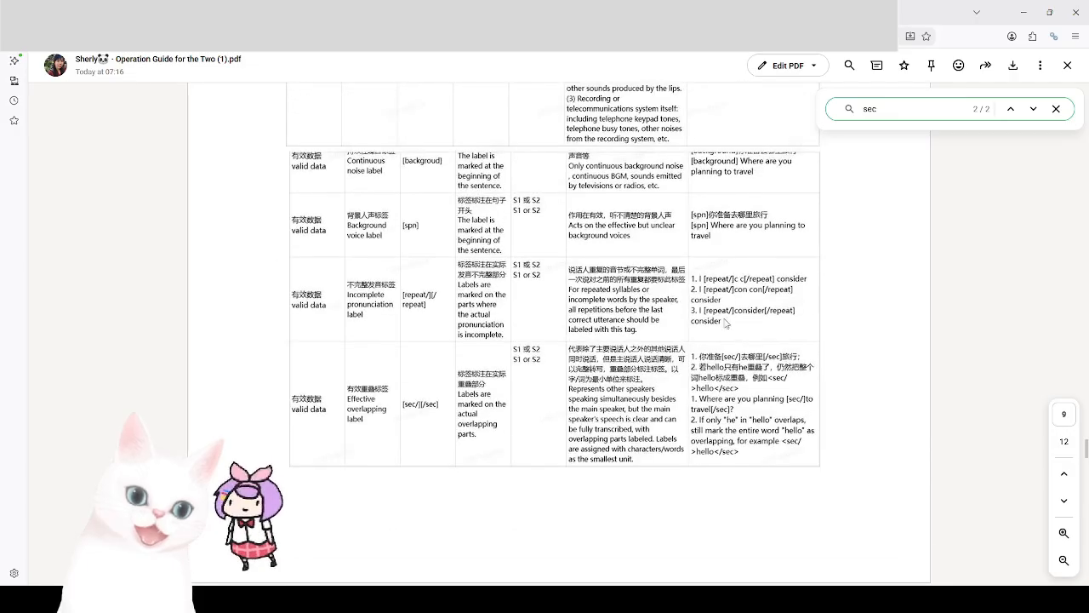
click(1054, 107)
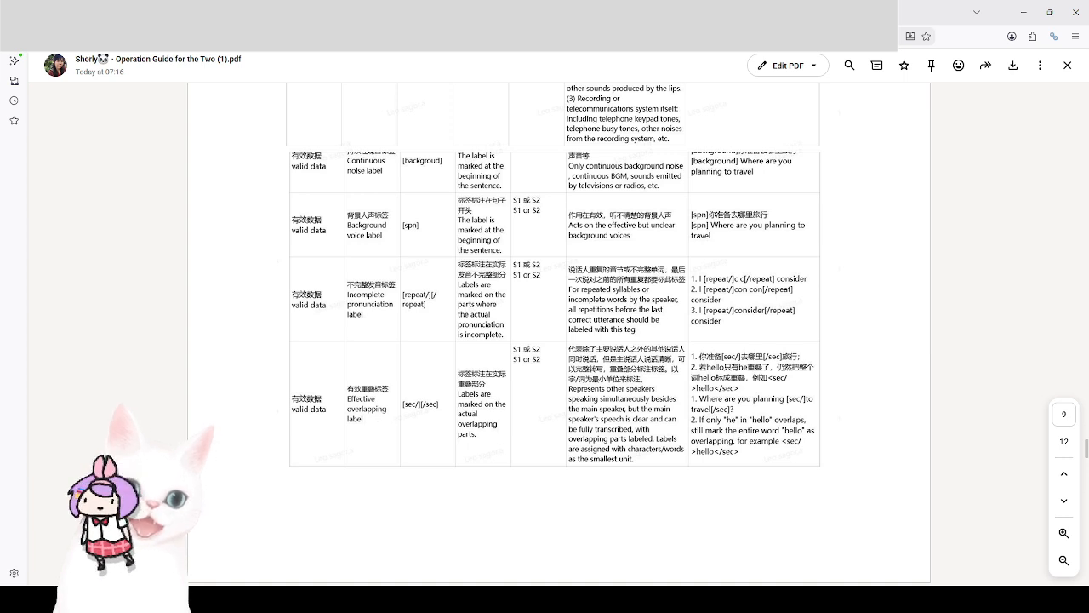
Compare the guide's Label Definition table with the text labels offered below the transcription in Appen
key(ctrl+Tab)
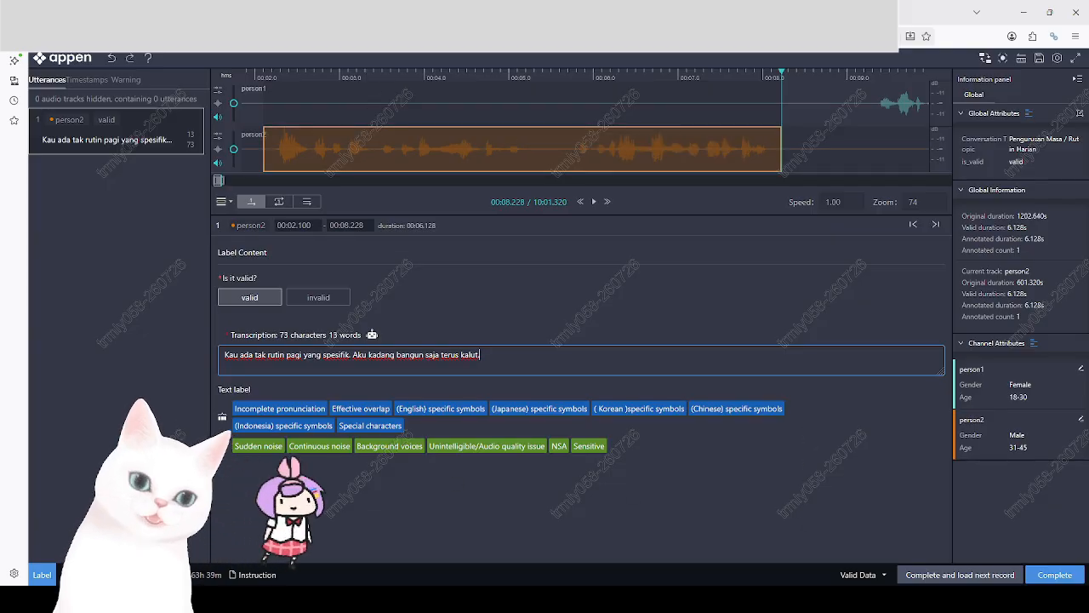
key(ctrl+Tab)
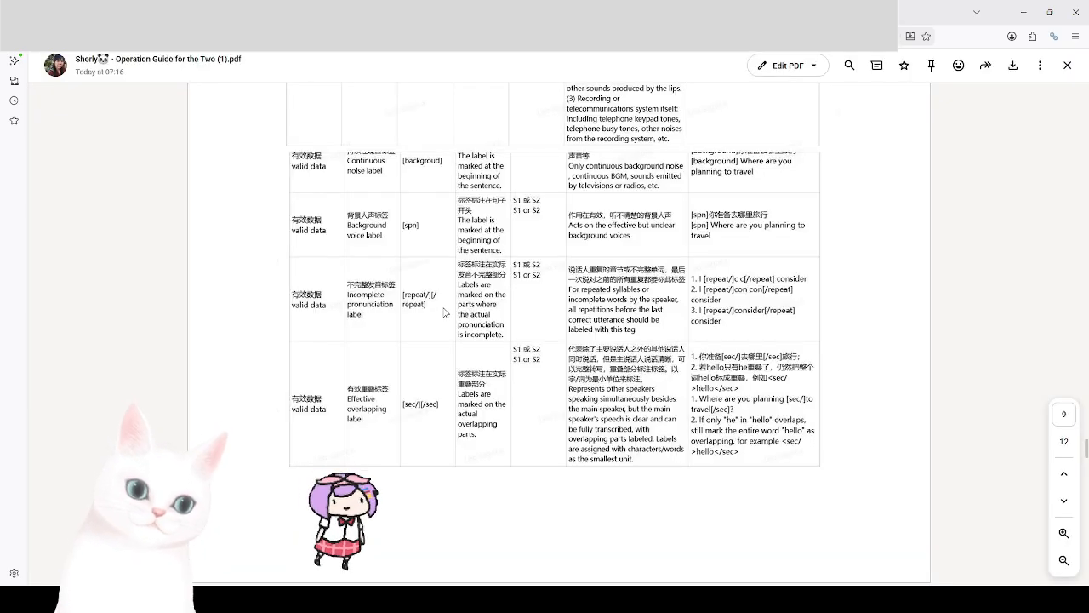
scroll(445, 312, up, 3)
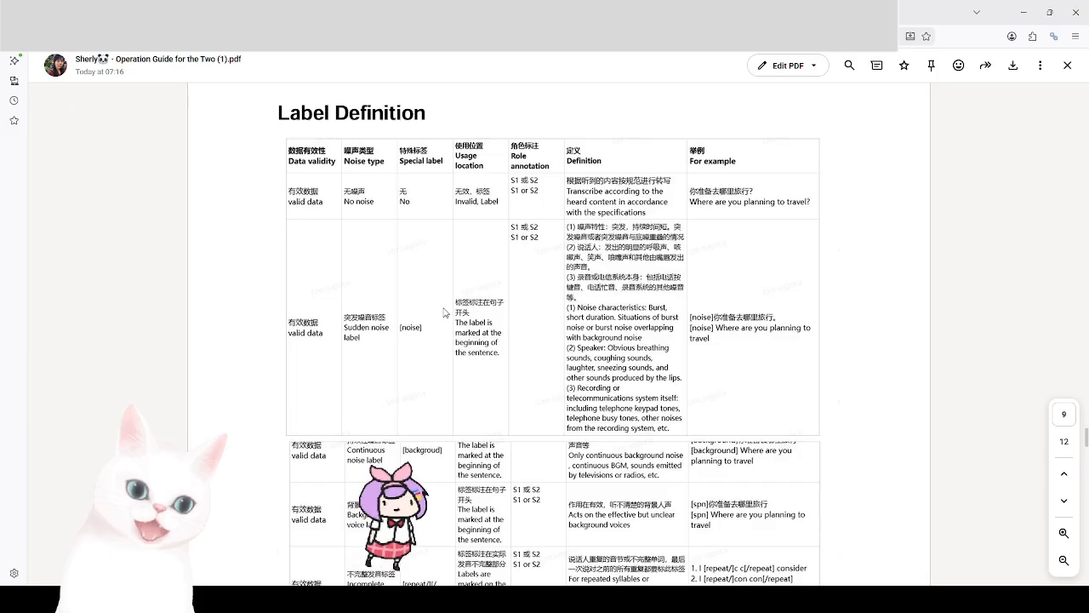
scroll(443, 312, down, 3)
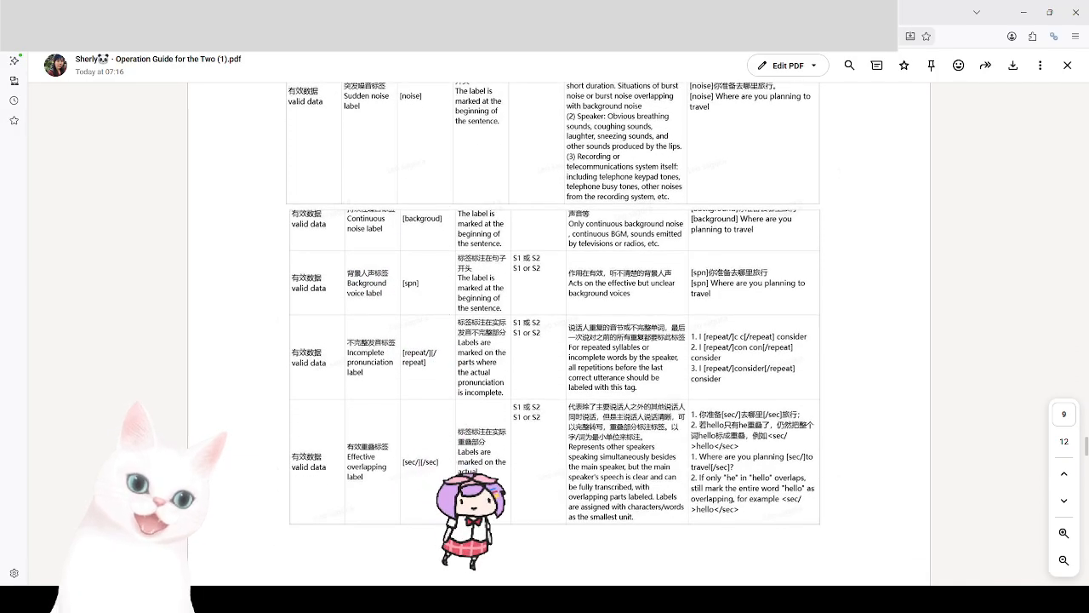
key(ctrl+Tab)
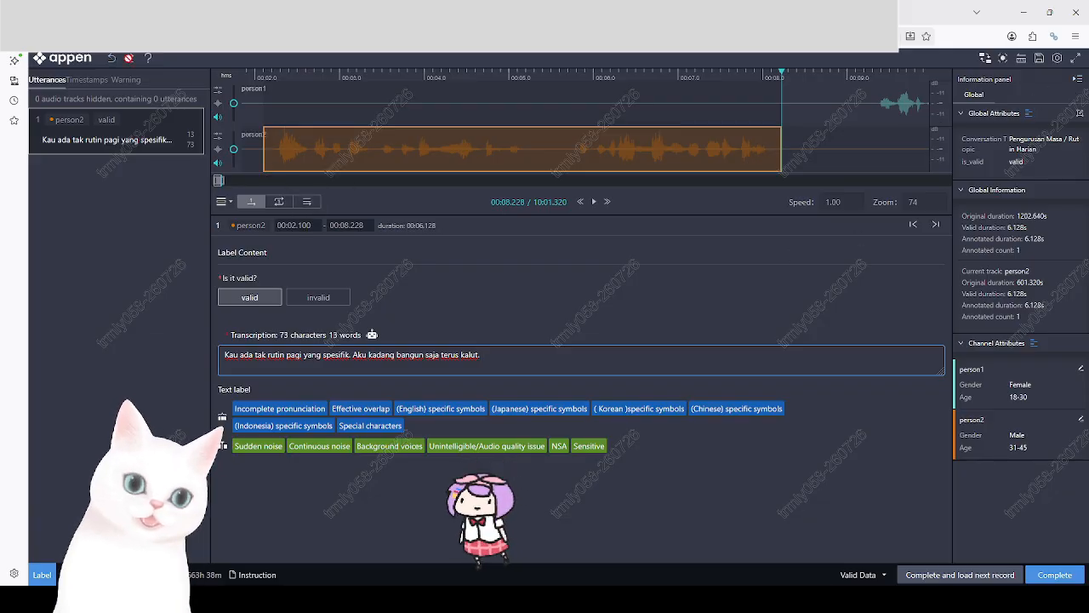
click(148, 58)
scroll(255, 323, down, 5)
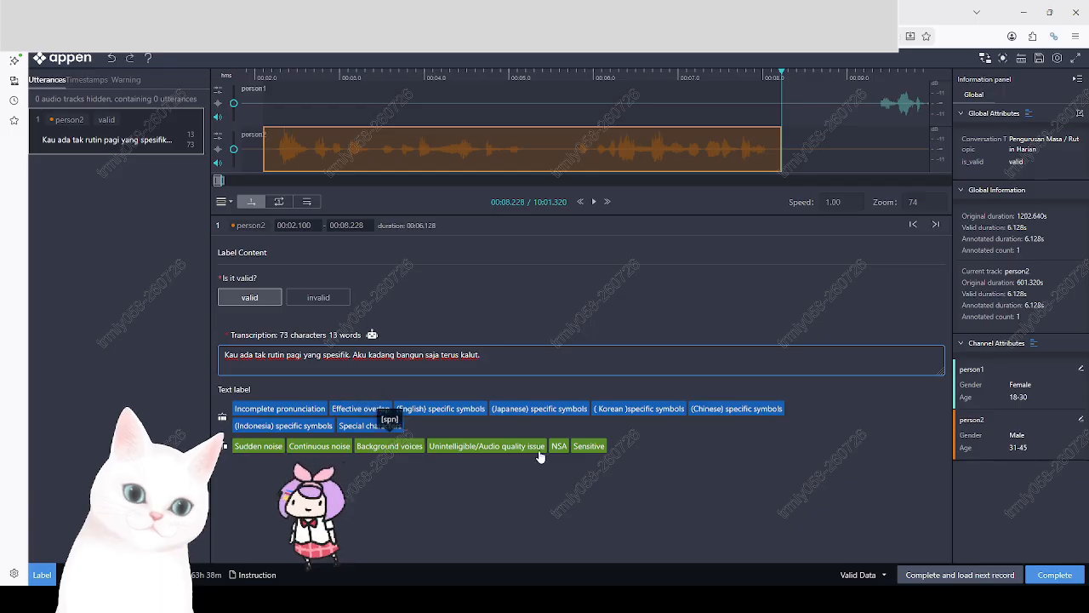
click(478, 357)
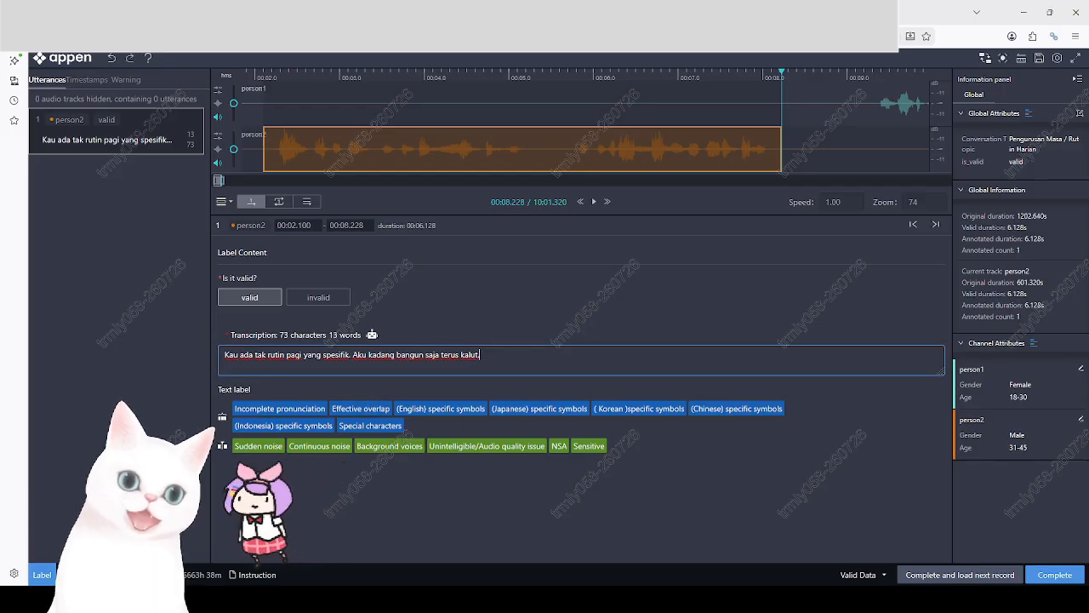
key(ctrl+Tab)
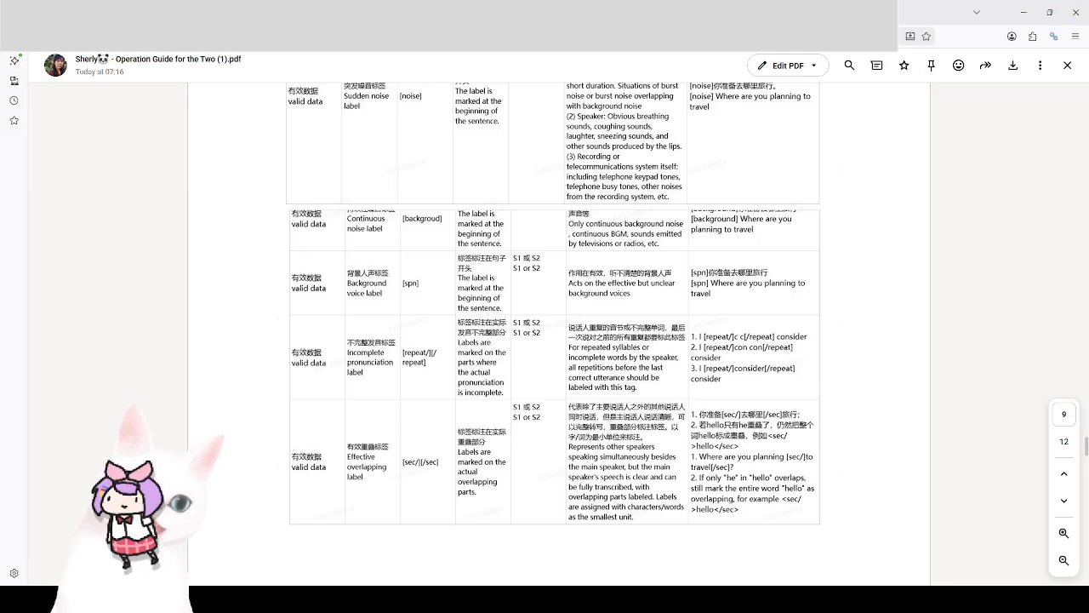
key(ctrl+shift+Tab)
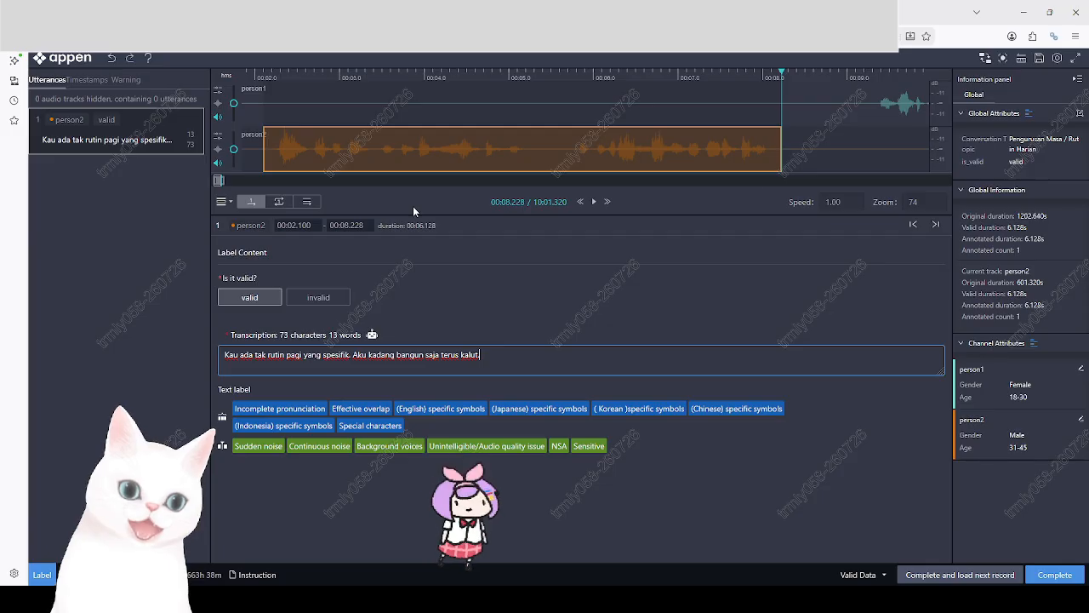
Survey the waveforms of both speakers across the whole recording and return to its first 30 seconds
drag(219, 184, 232, 185)
drag(234, 185, 279, 179)
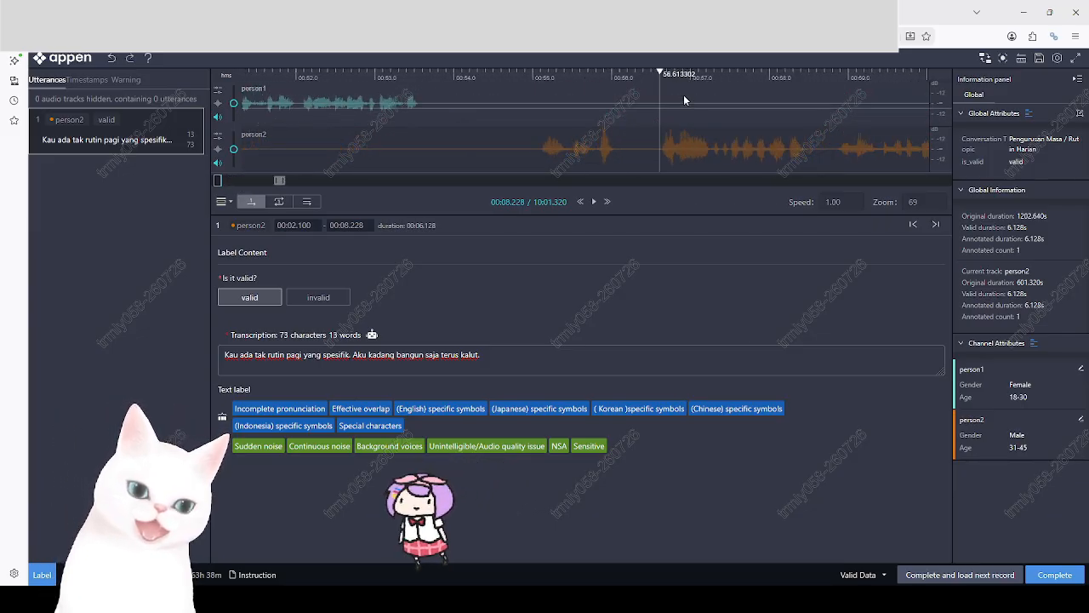
scroll(690, 97, down, 6)
scroll(709, 109, down, 5)
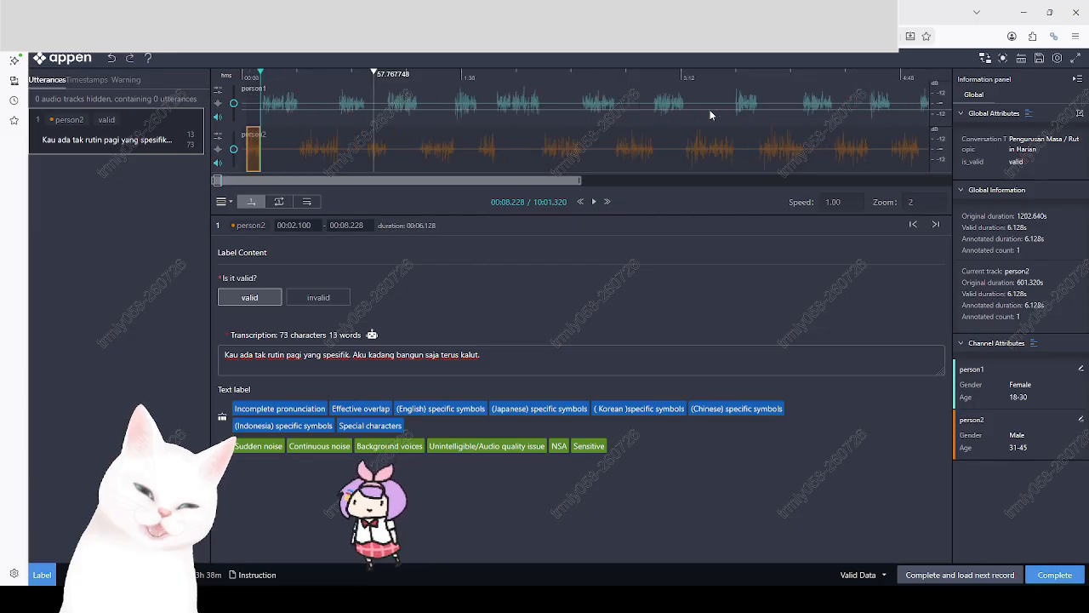
scroll(851, 141, up, 4)
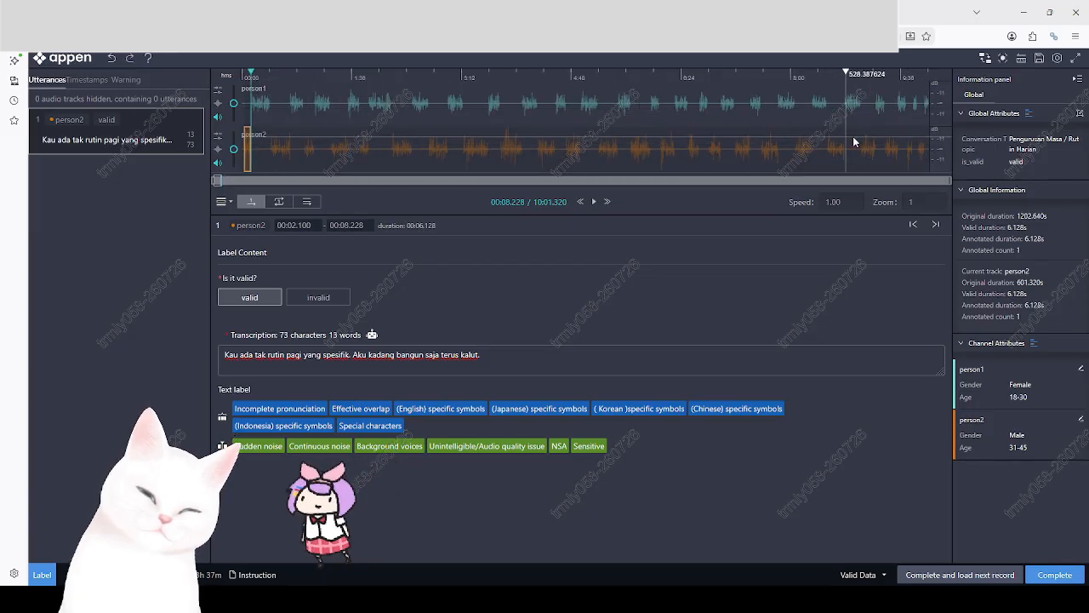
drag(852, 180, 233, 183)
scroll(400, 133, up, 6)
scroll(401, 148, up, 4)
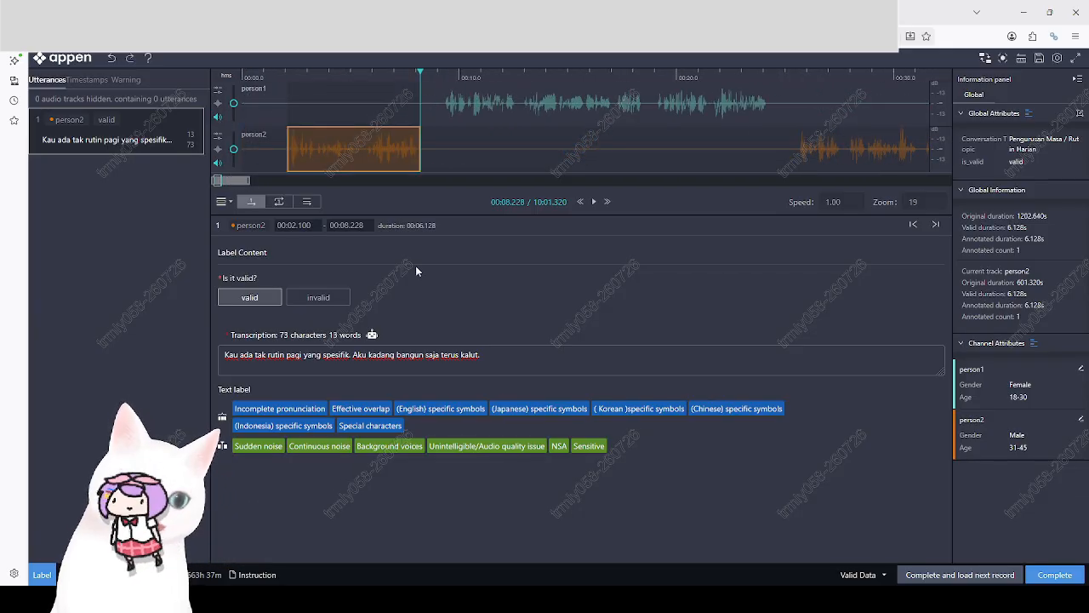
Mark "terus kalut" in the person2 transcription as overlapping speech by enclosing it in [sec/] and [/sec]
key(ctrl+Tab)
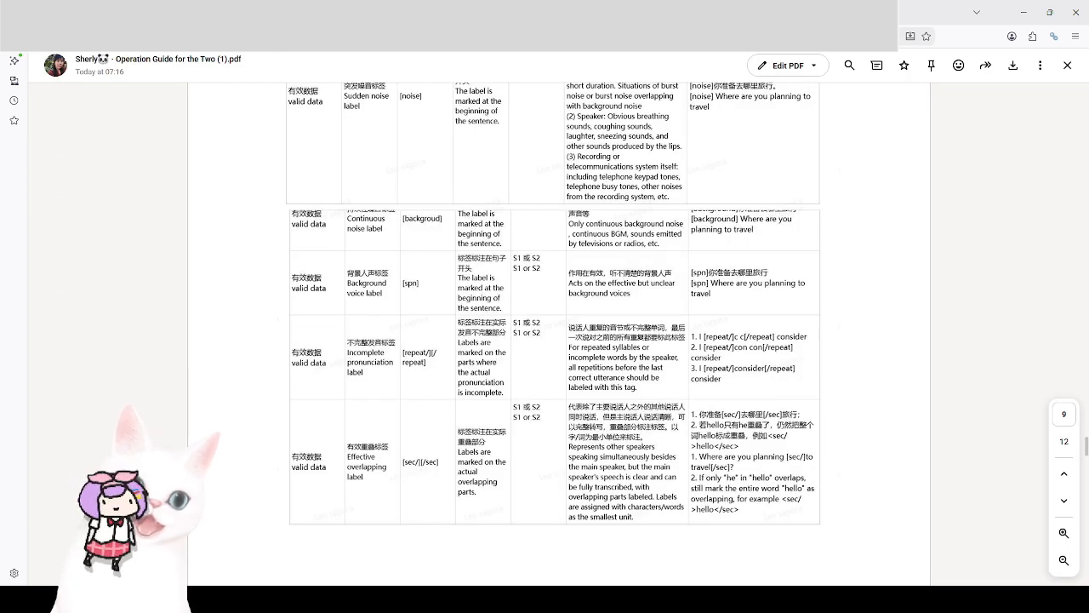
key(ctrl+Tab)
key(ctrl+Tab)
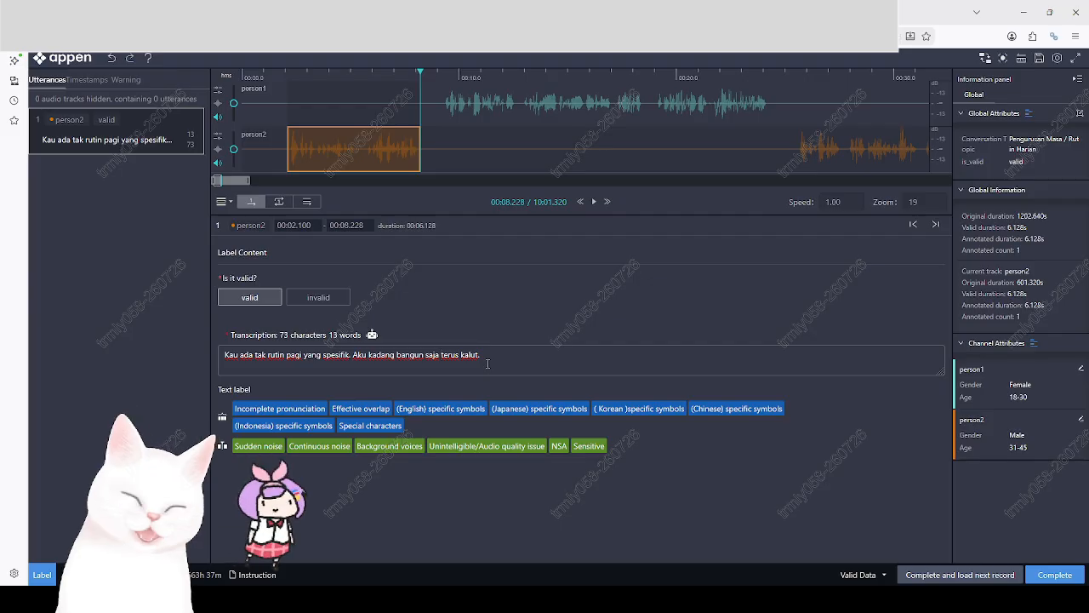
click(441, 355)
text([])
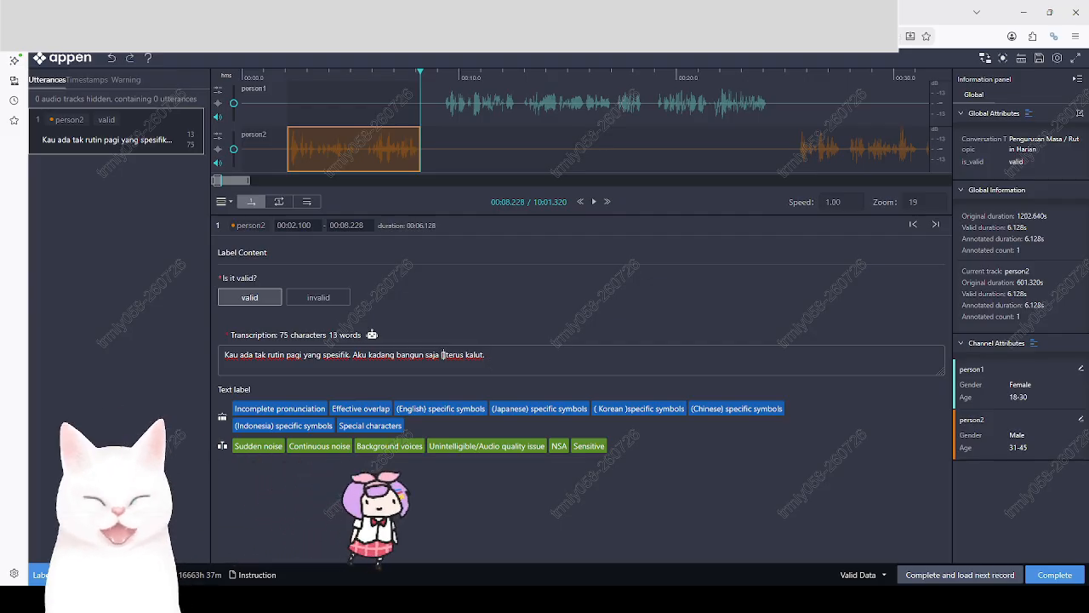
text(sec/)
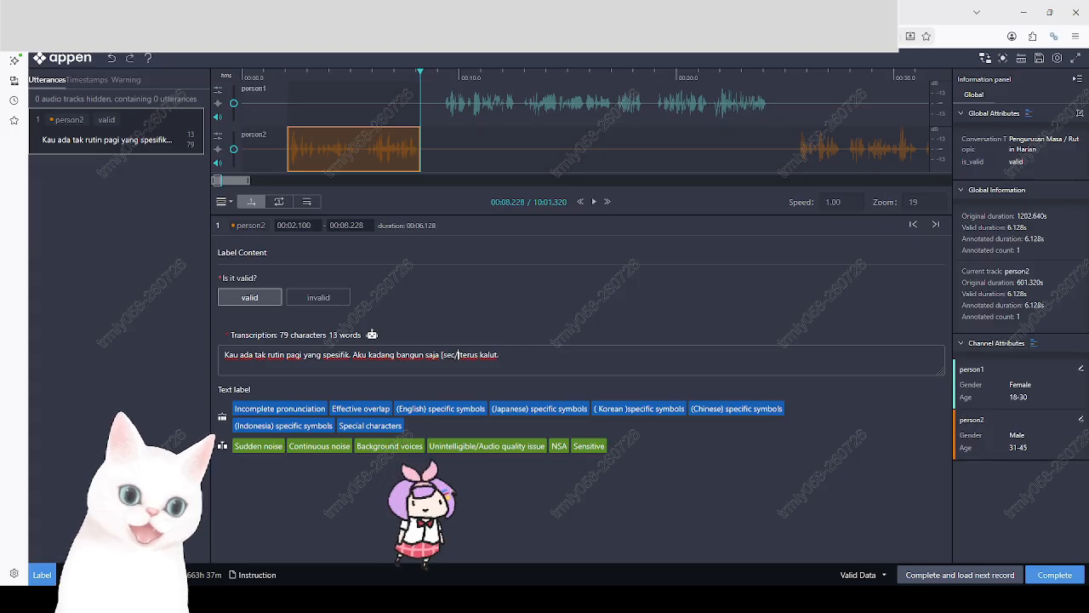
key(Right)
click(500, 355)
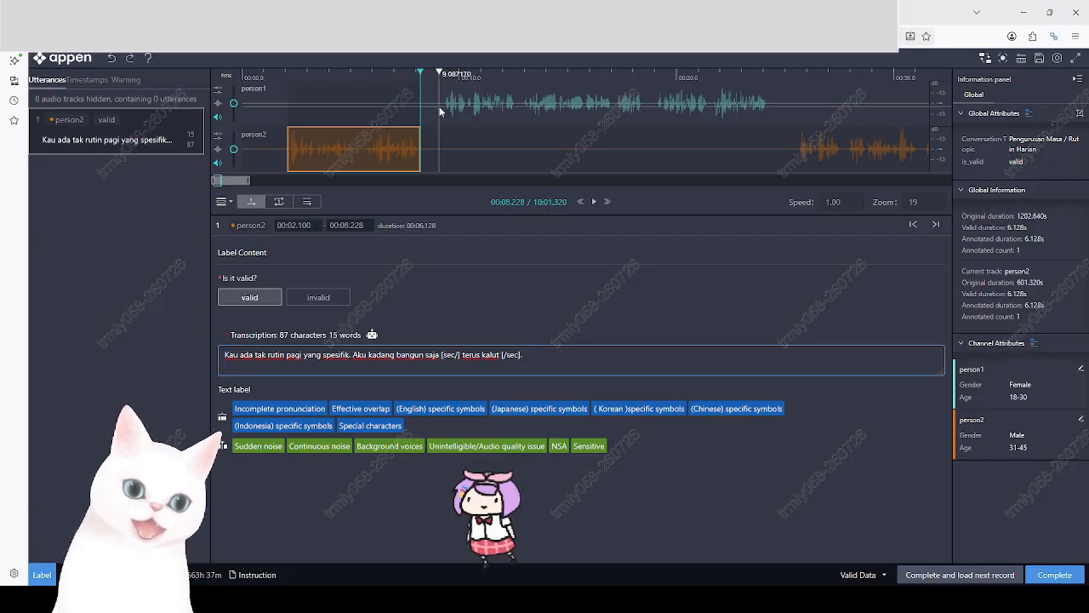
Create a person1 segment from about 9.06 to 24.60 seconds and fill its transcription with the unspaced recognised text
drag(440, 111, 776, 122)
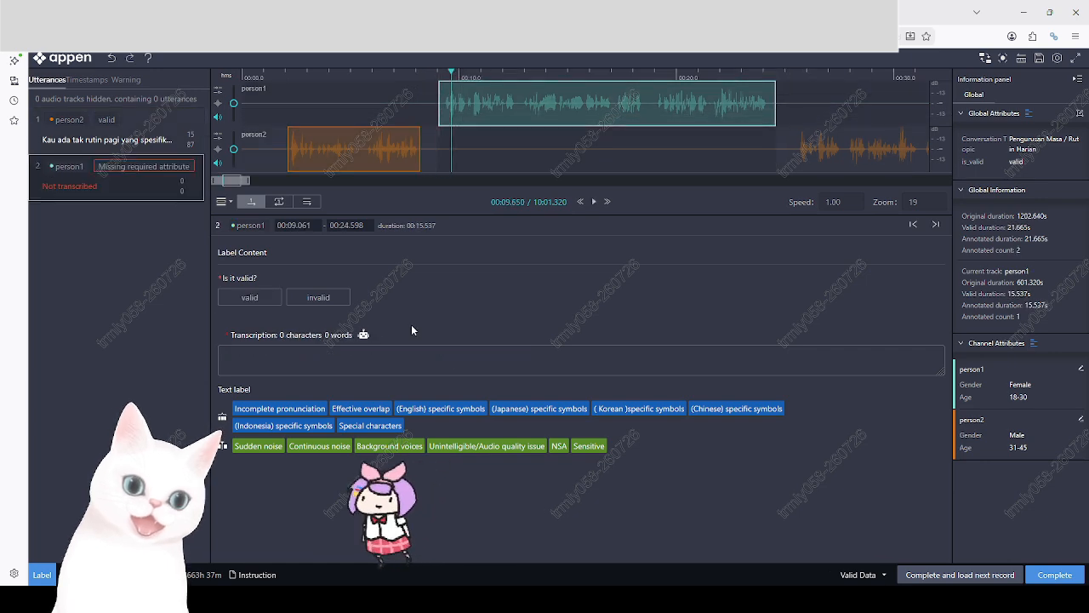
text(adasikittapitakadalahterlaluketatakucubabangunawalkemastempattidurminumairkosonglepastubarulahbersiaptapikalauterlajakbangunmemangterusrasasatuharituhuruhara)
Capitalise and space the opening words of the person1 transcription and tag them as overlap: "[sec/] Ada sikit [/sec]"
click(227, 354)
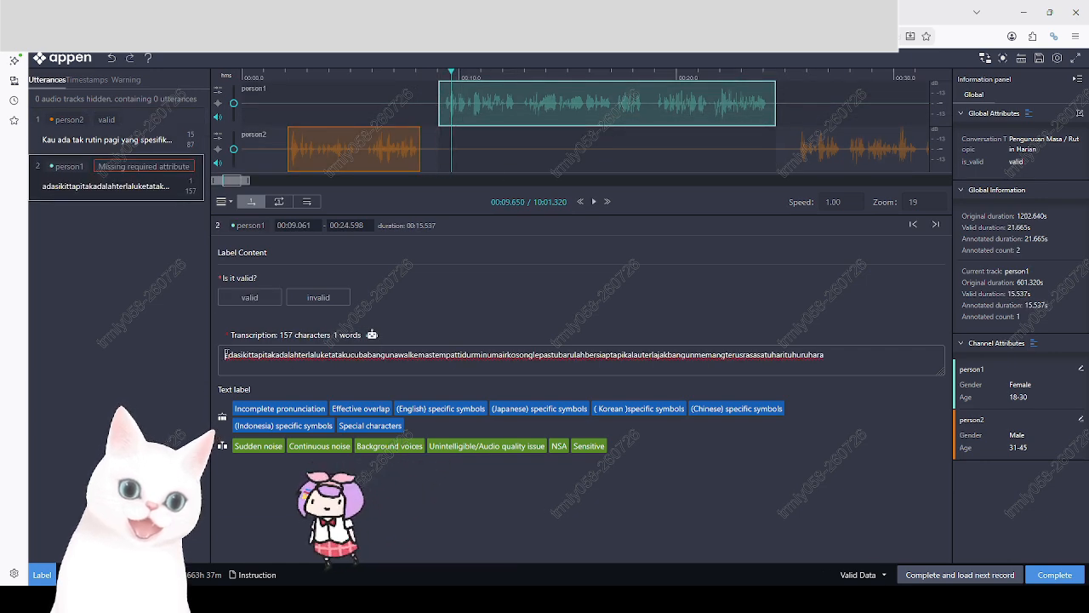
key(BackSpace)
text(A)
click(239, 355)
click(251, 355)
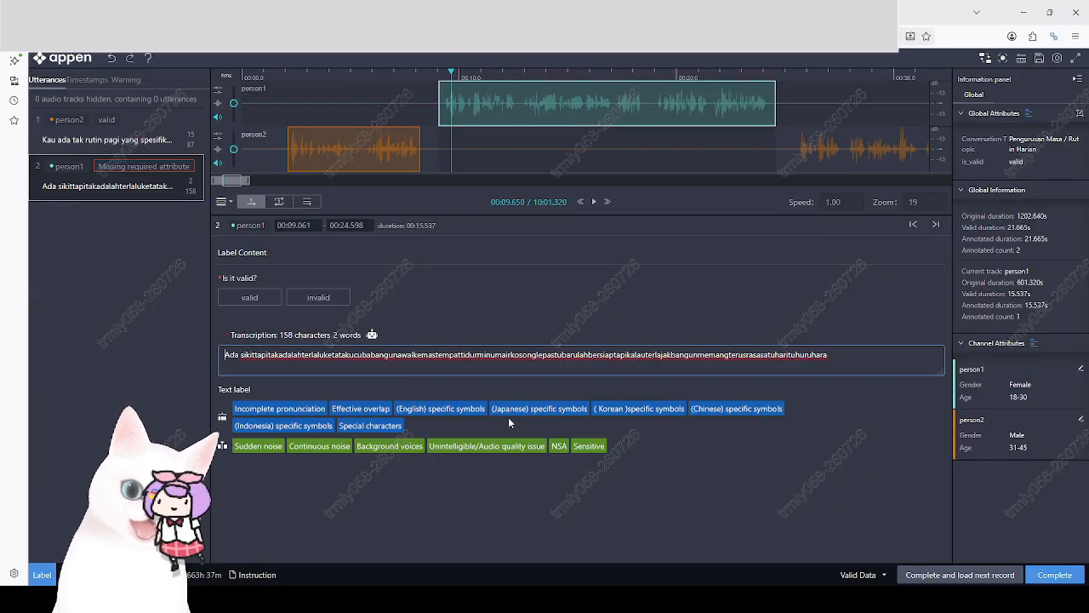
text([] )
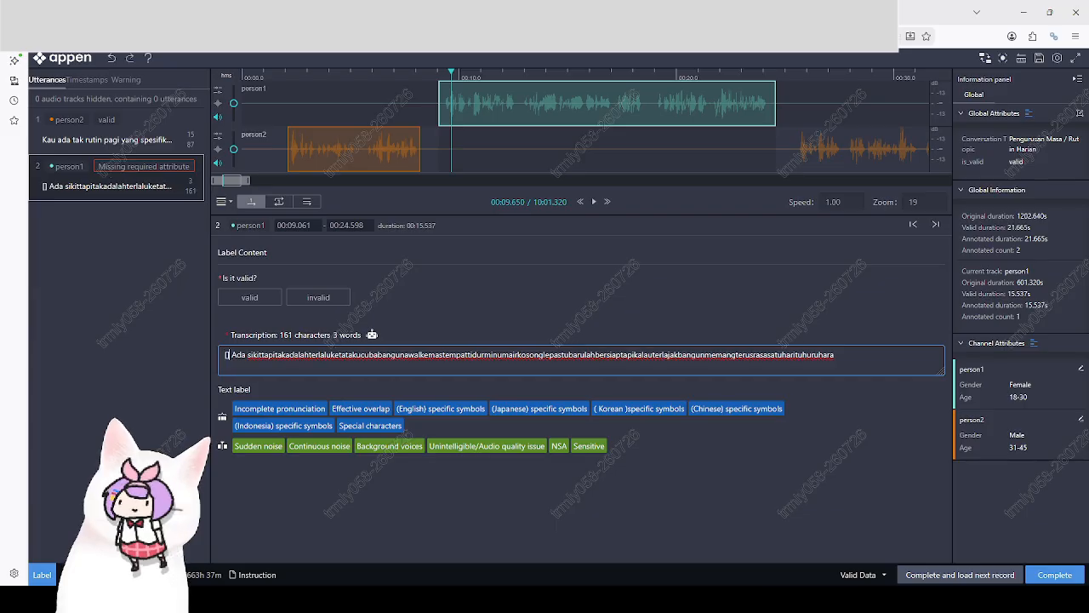
text(sec/)
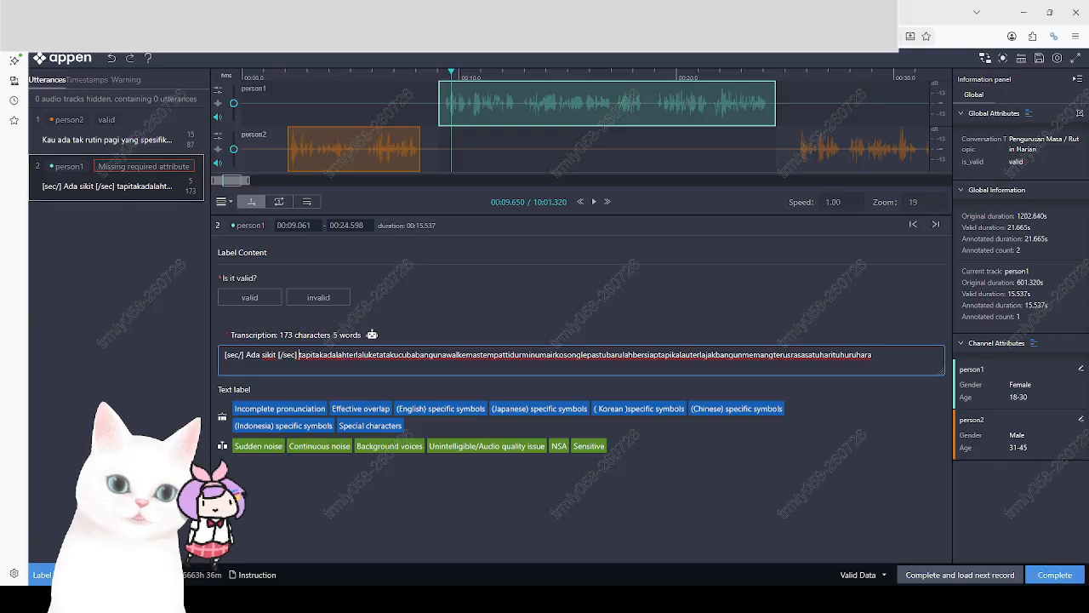
Review the guide's examples for the effective overlapping label and check the Lounge chat in Discord
key(ctrl+Tab)
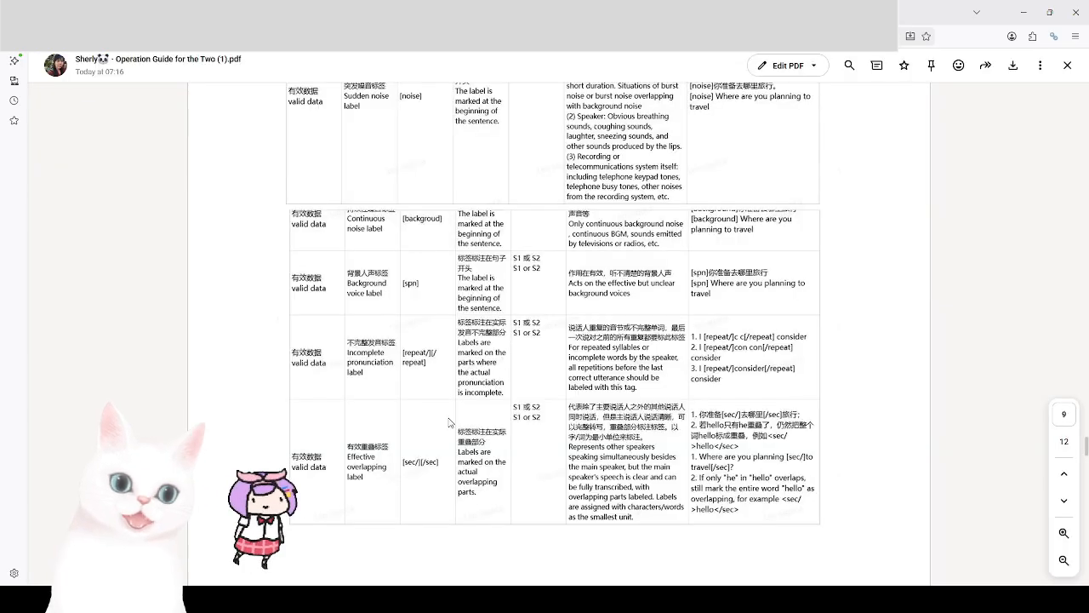
scroll(358, 430, down, 1)
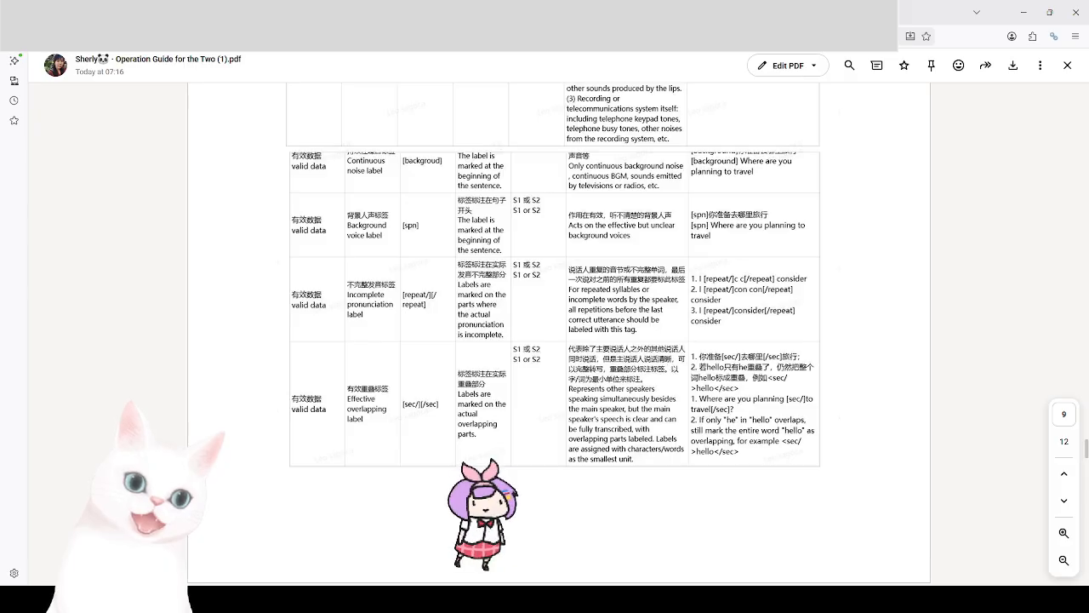
key(ctrl+Tab)
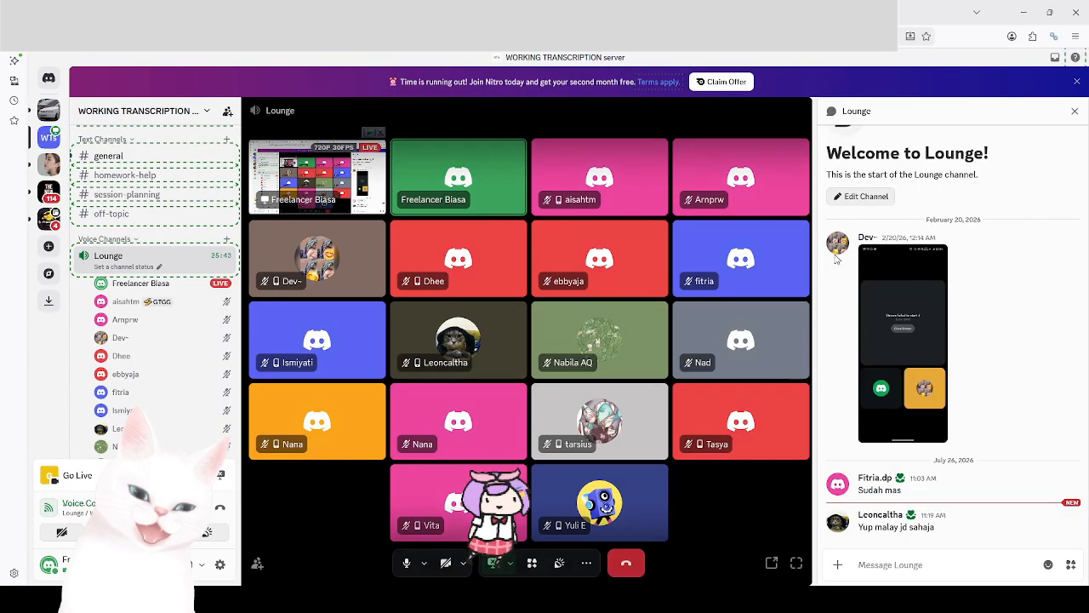
key(ctrl+Tab)
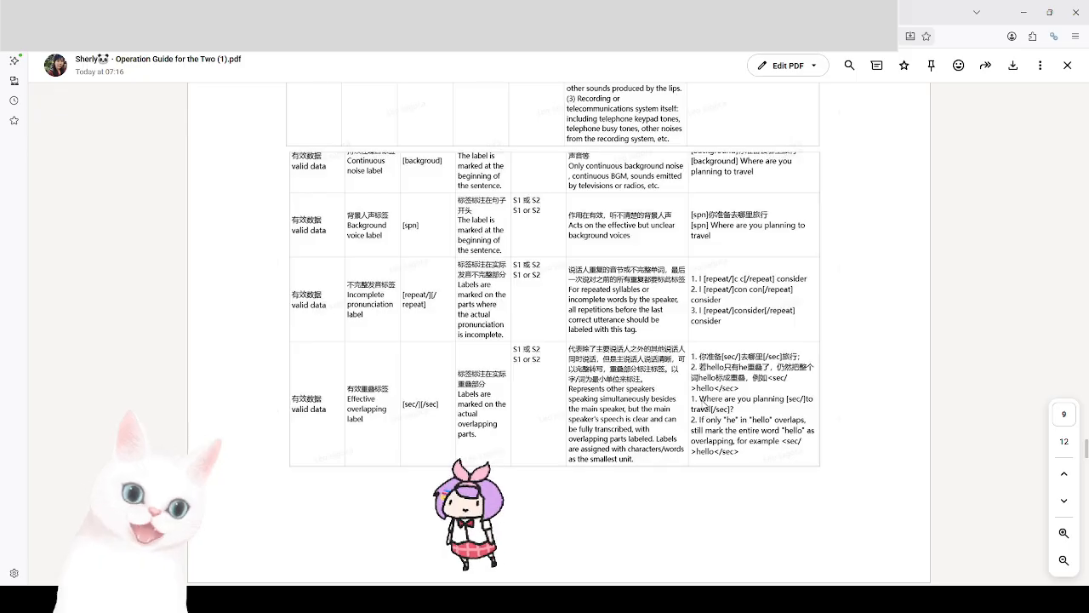
Review the operation guide's label definitions, single-sentence validity rules and the segment duration limit
scroll(702, 400, up, 4)
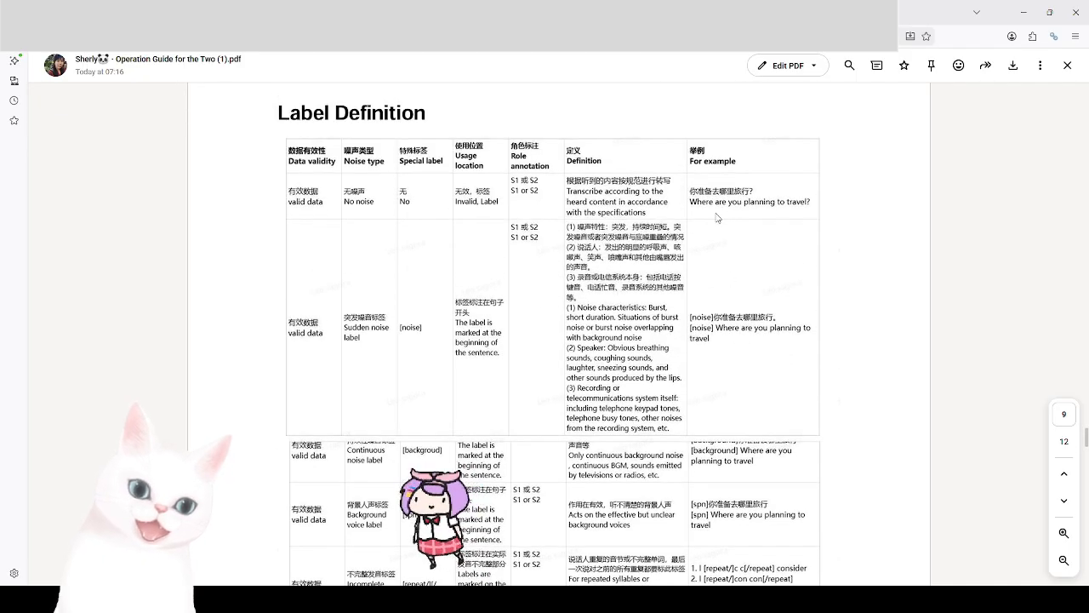
scroll(717, 218, up, 10)
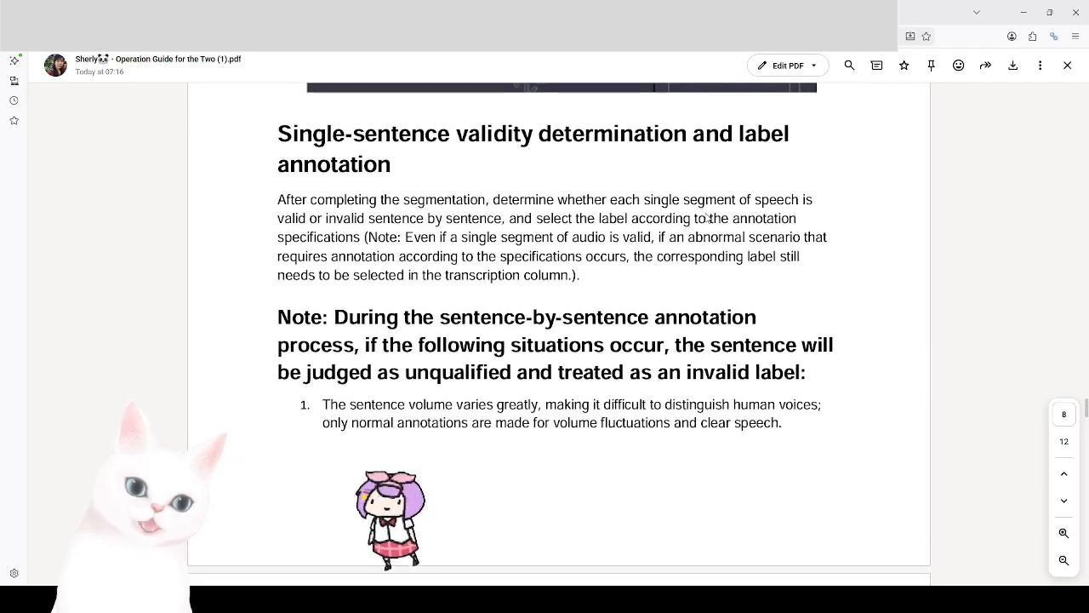
scroll(707, 217, up, 5)
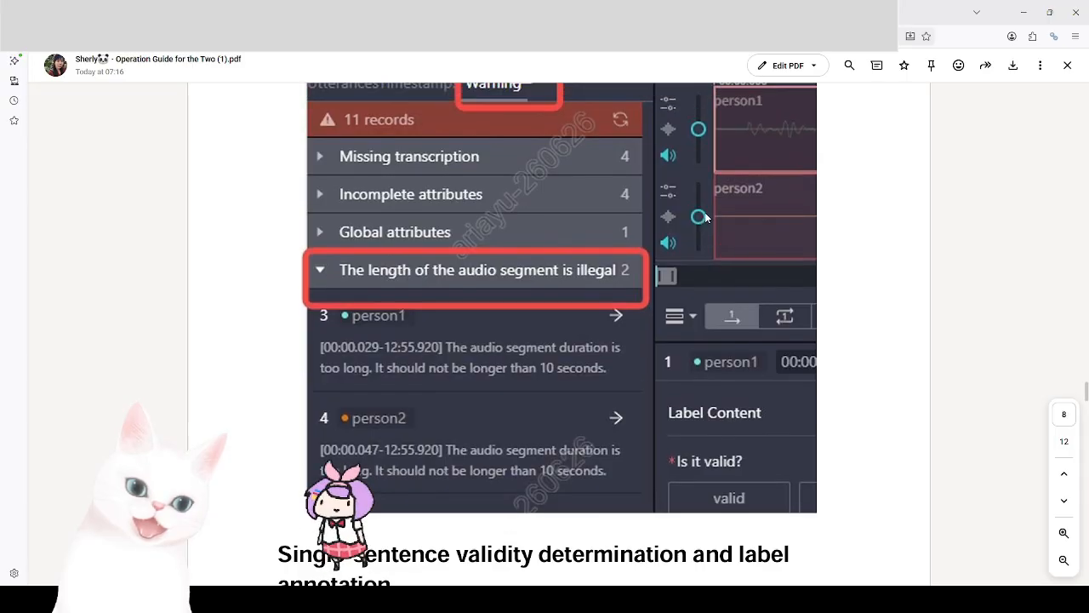
scroll(704, 218, up, 6)
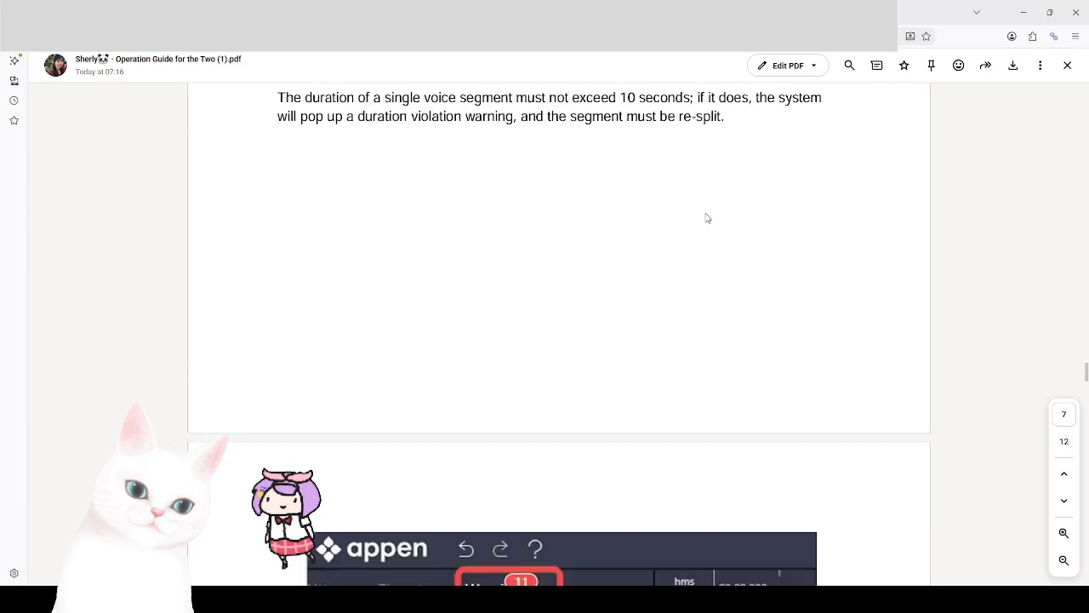
scroll(708, 218, down, 8)
Switch back to the Appen task, inspect the person1 segment's warnings, mark the segment as valid and refresh the warning list
key(ctrl+Tab)
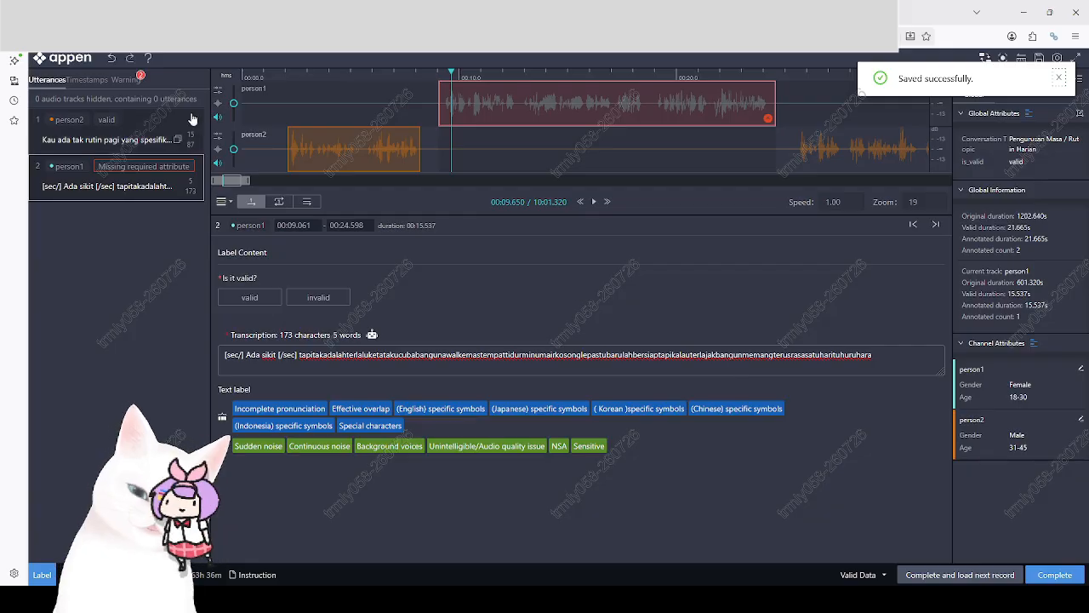
click(137, 83)
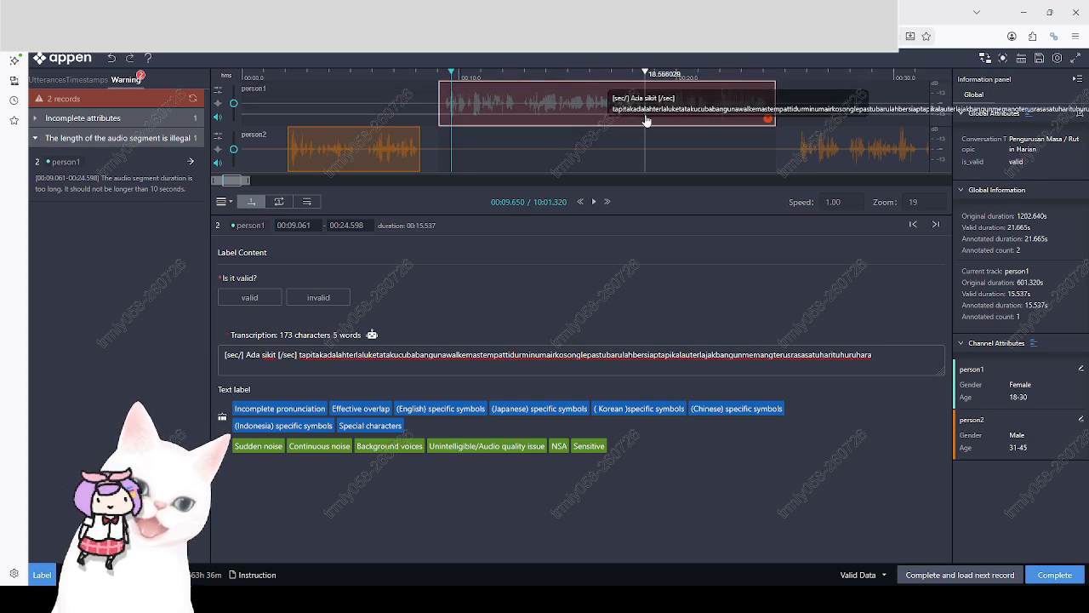
click(37, 119)
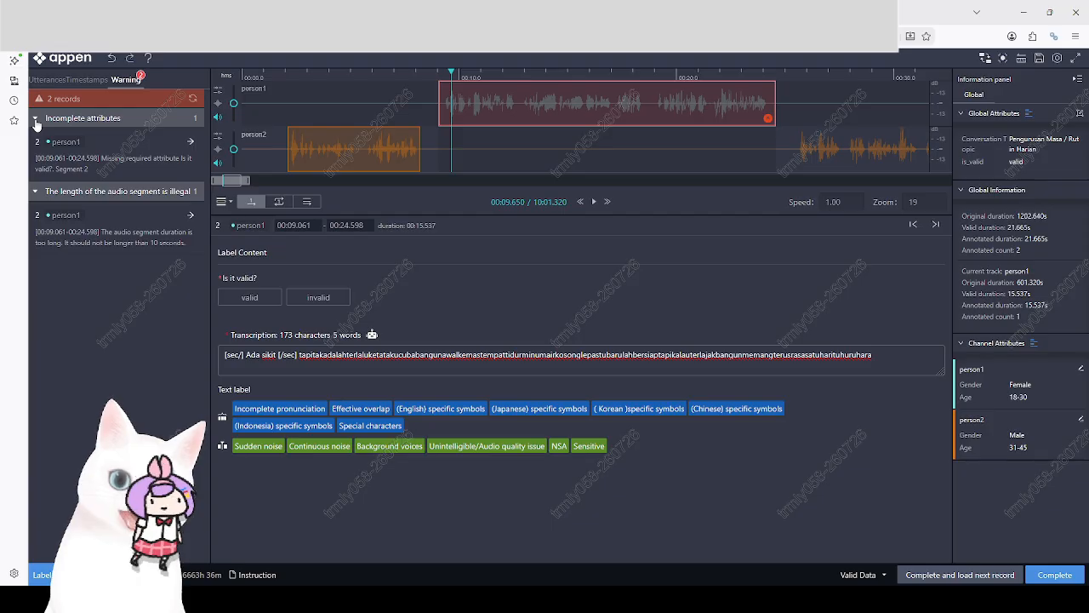
click(35, 119)
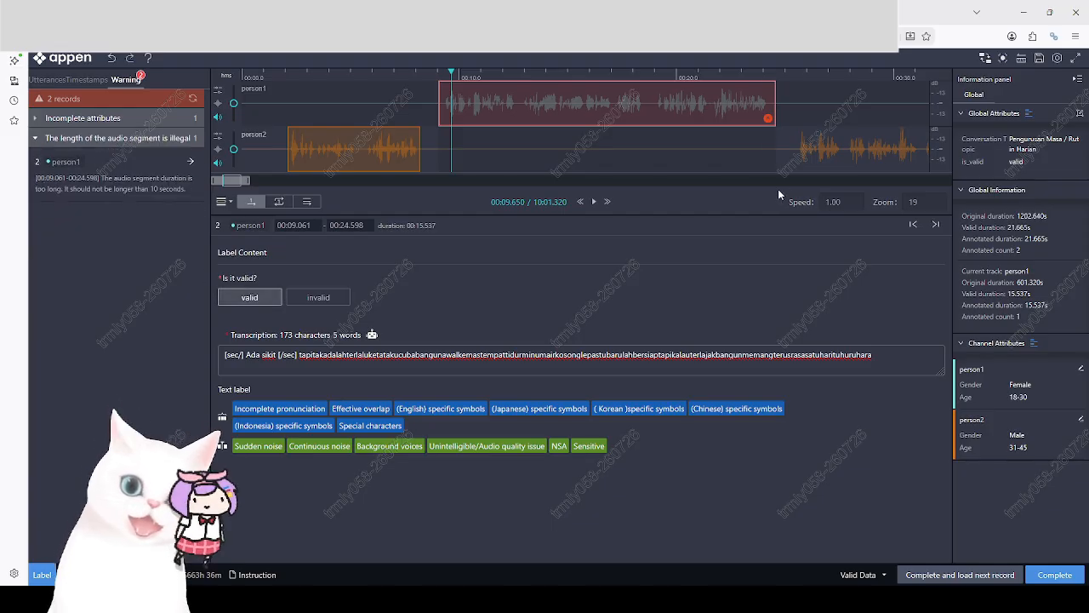
click(194, 101)
Play the person1 segment and space the words after the overlap tag as "tapi tak adalah terlalu ketat"
scroll(529, 114, up, 3)
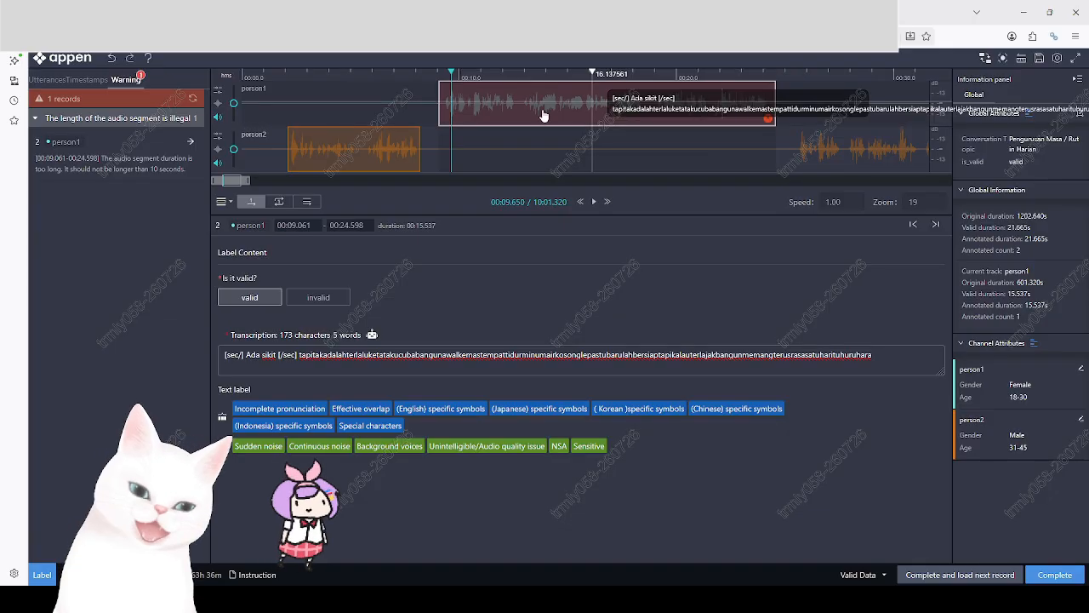
scroll(529, 114, up, 2)
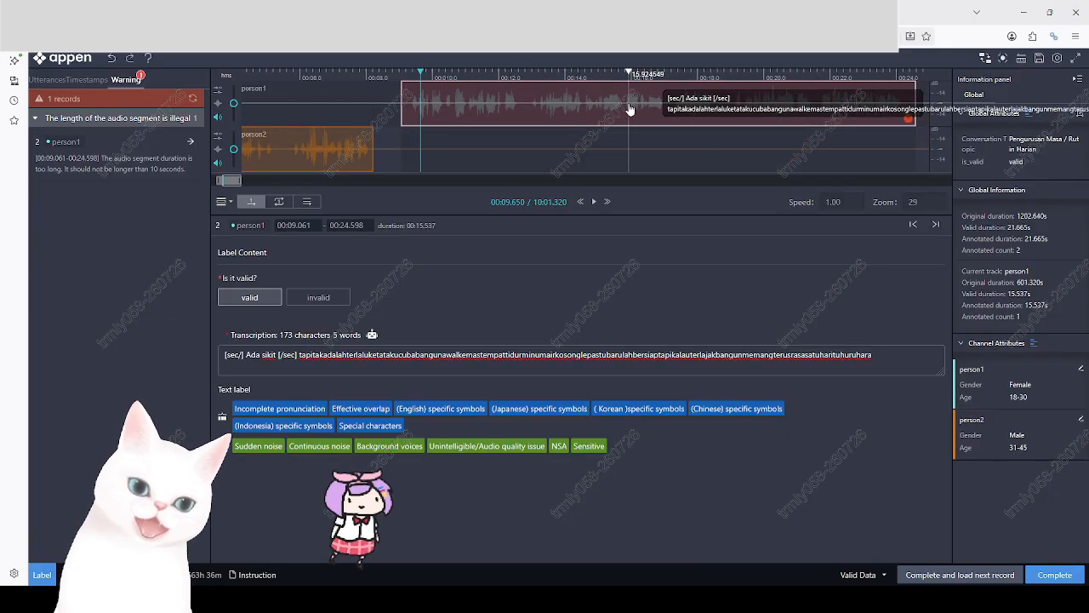
click(410, 116)
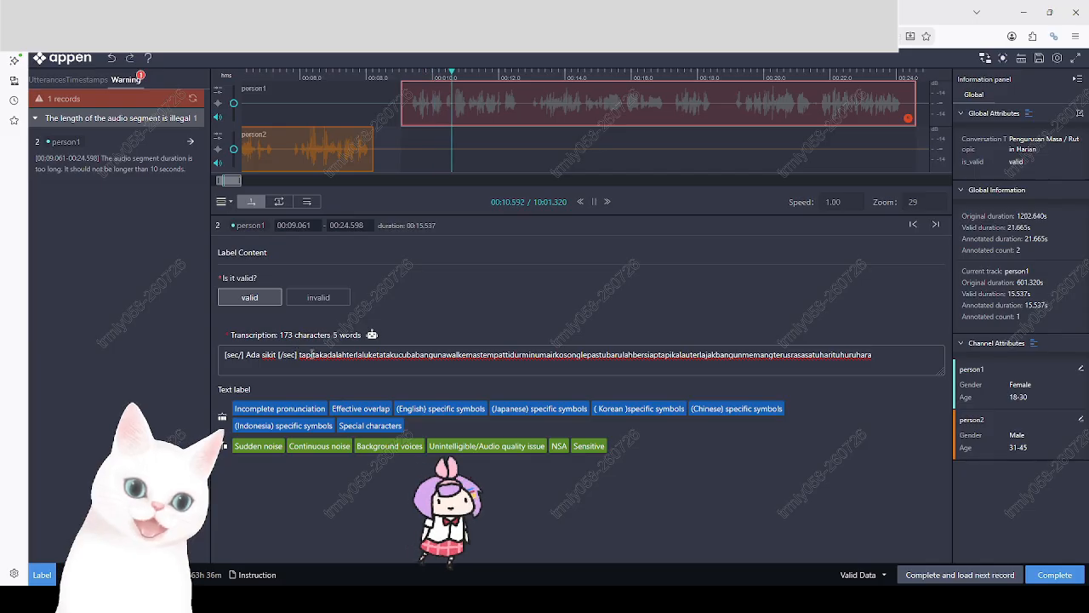
click(313, 355)
click(326, 356)
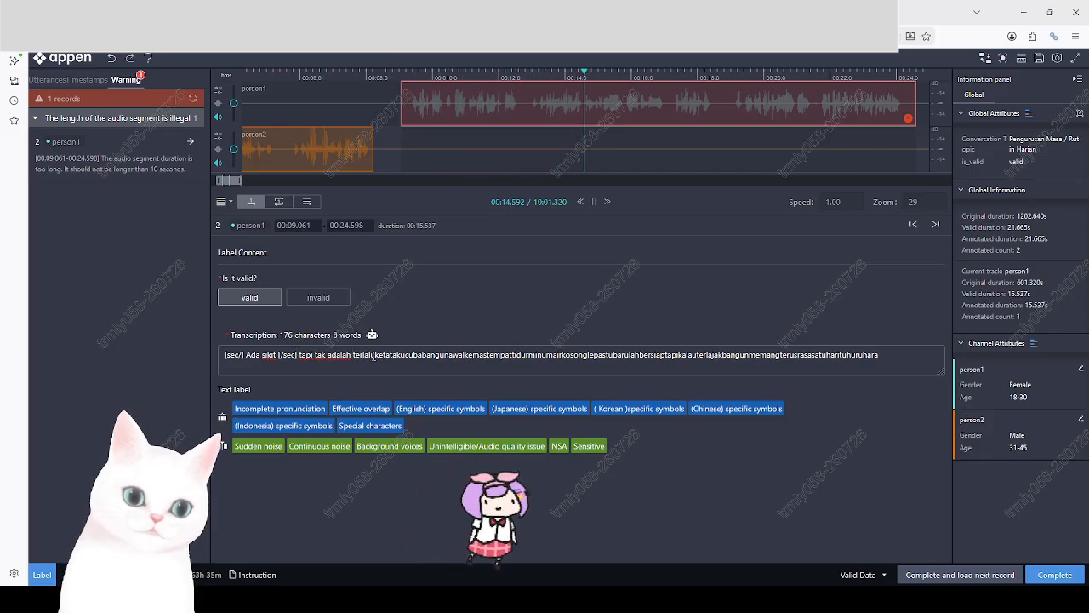
click(394, 356)
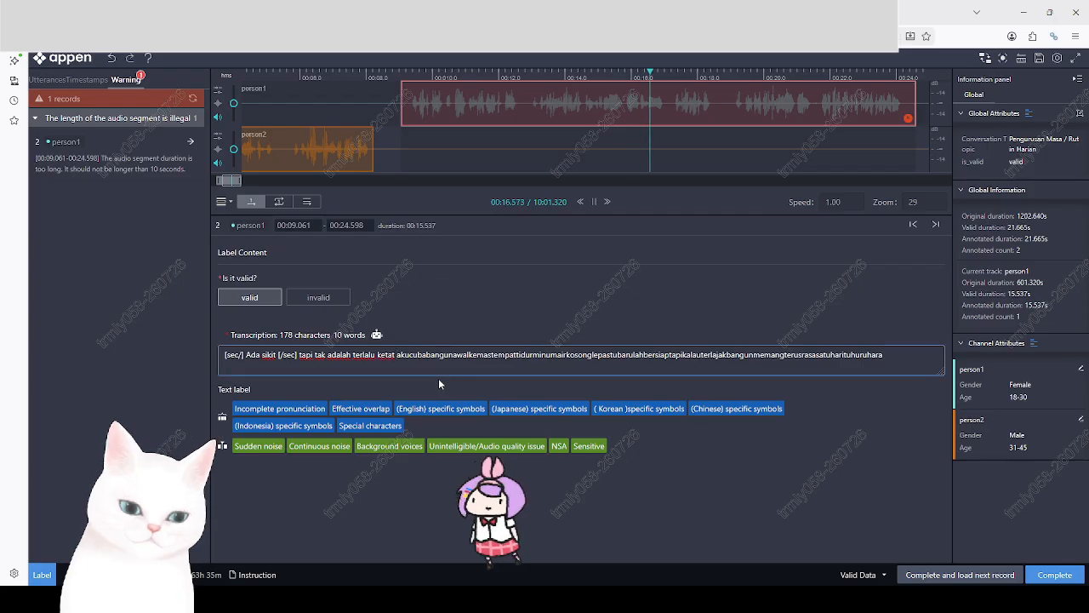
End the person1 sentence after "ketat" with a period and capitalise the following "Aku"
key(Left)
text(.)
key(Right)
key(shift+Right)
text(A)
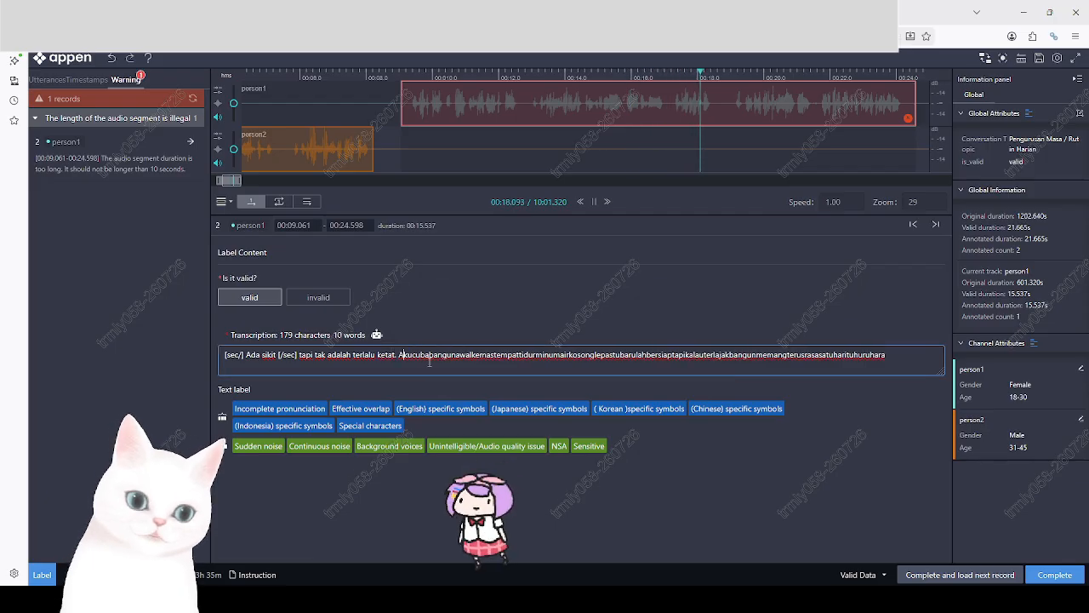
Add a period and space after "kosong", insert "hmm" before "memang", and end the person1 transcription with a period
click(593, 355)
text(.)
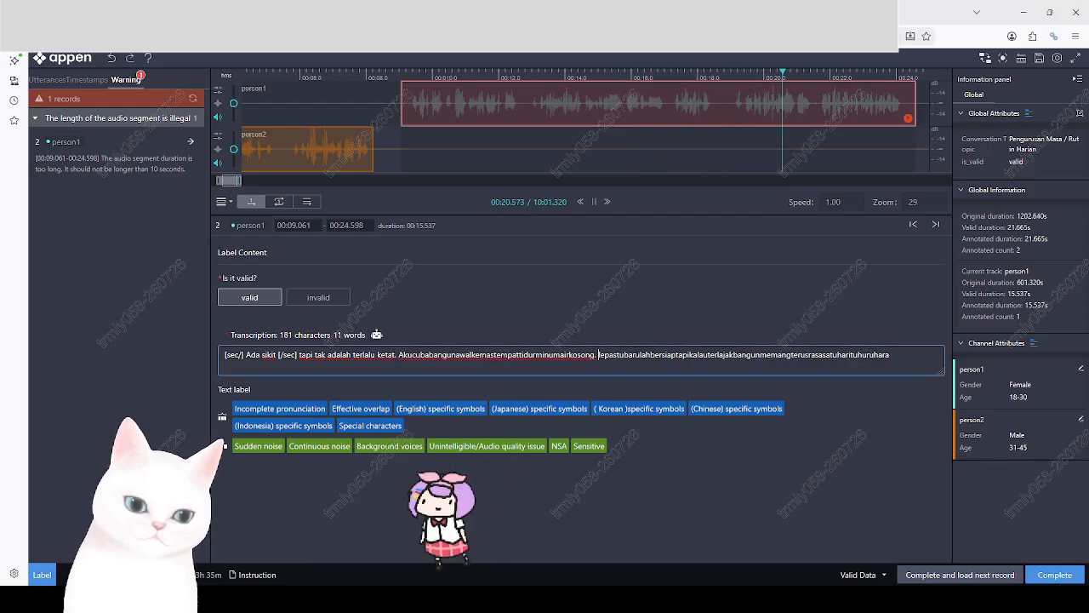
click(761, 355)
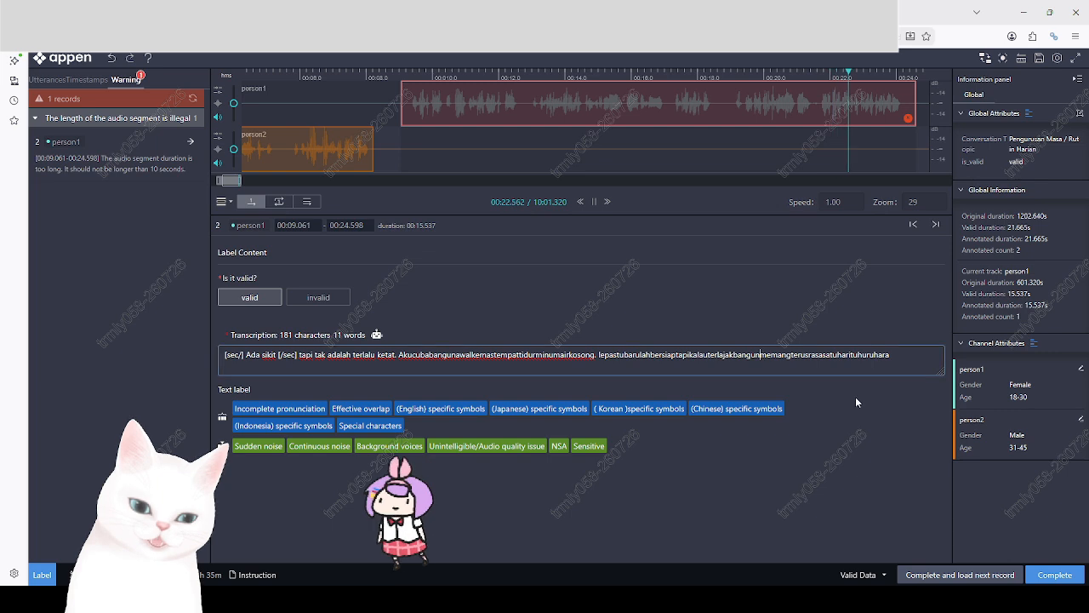
text(hmm)
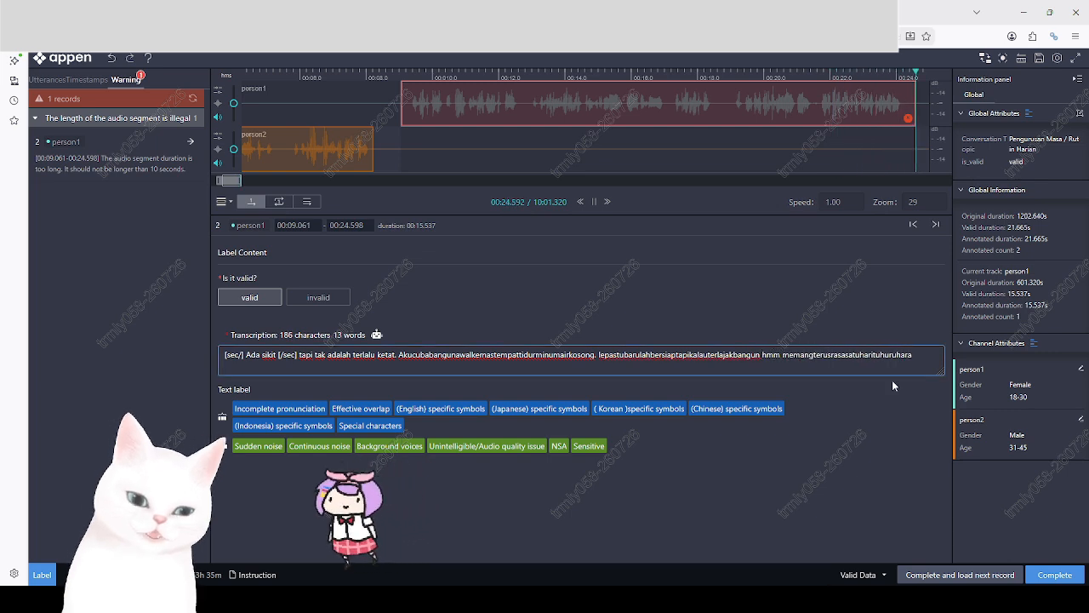
click(930, 354)
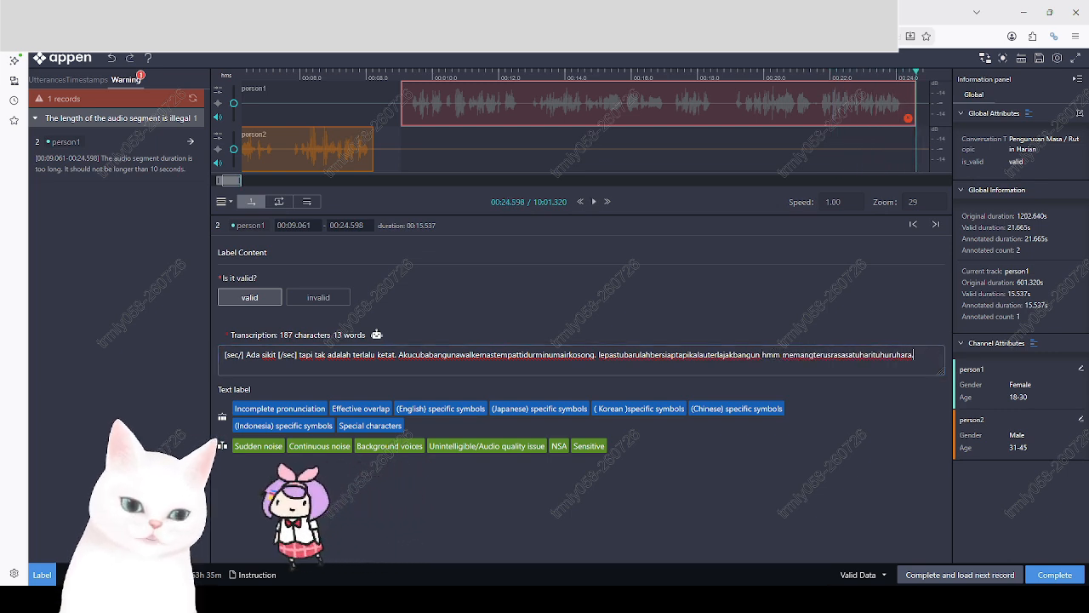
text(.)
Split the person1 segment at about 18.82 seconds and remove the second part's text after "lepastubarulahbersiap", ending it with a period
click(713, 107)
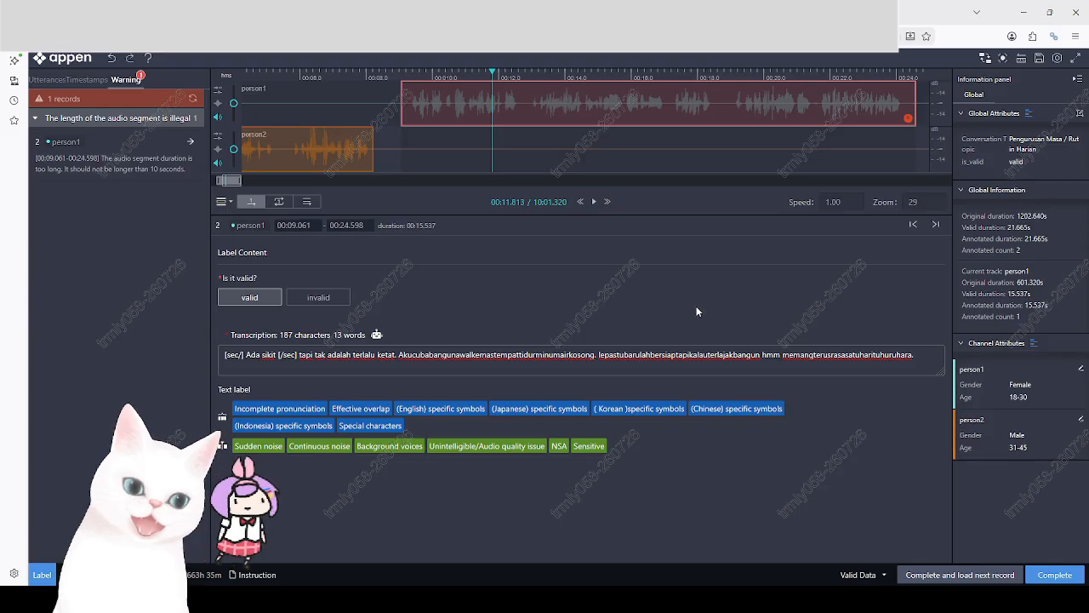
double_click(727, 107)
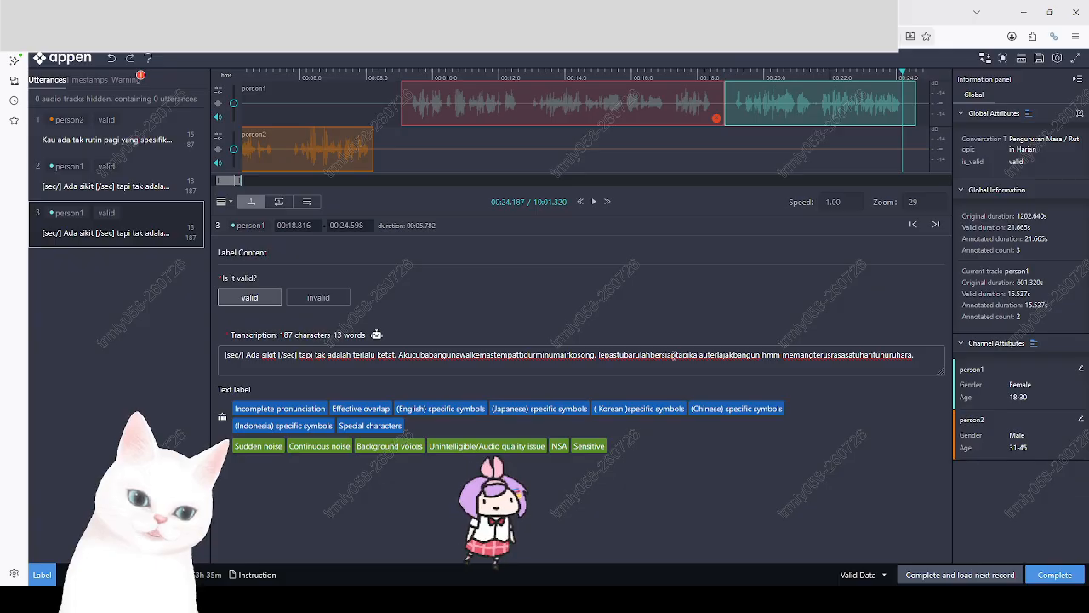
drag(676, 354, 911, 354)
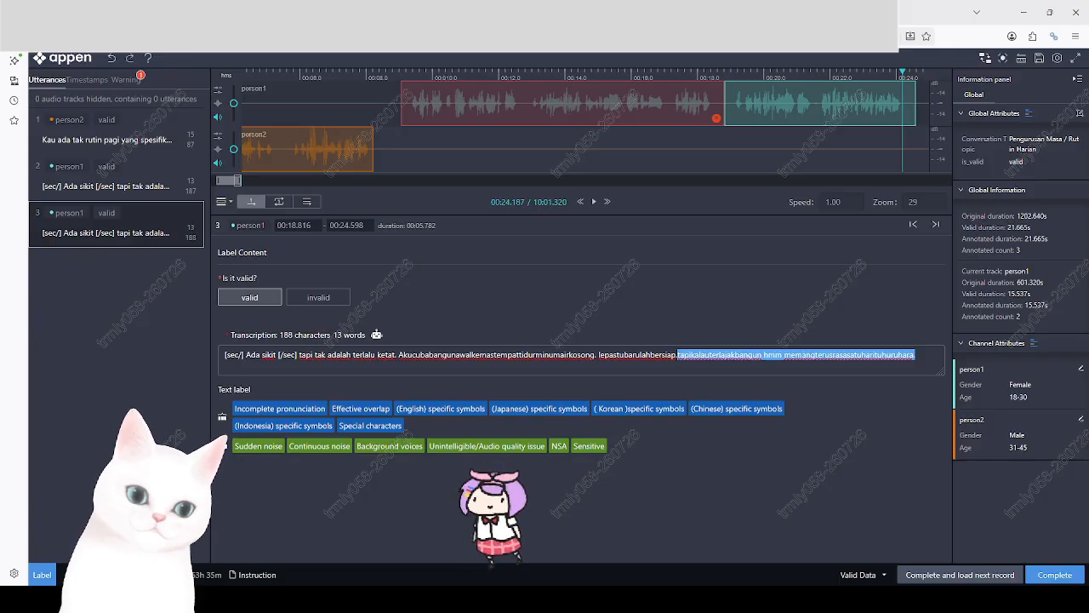
key(BackSpace)
Listen to both person1 segments and the person2 segment, using looped playback of the selected segment
click(740, 119)
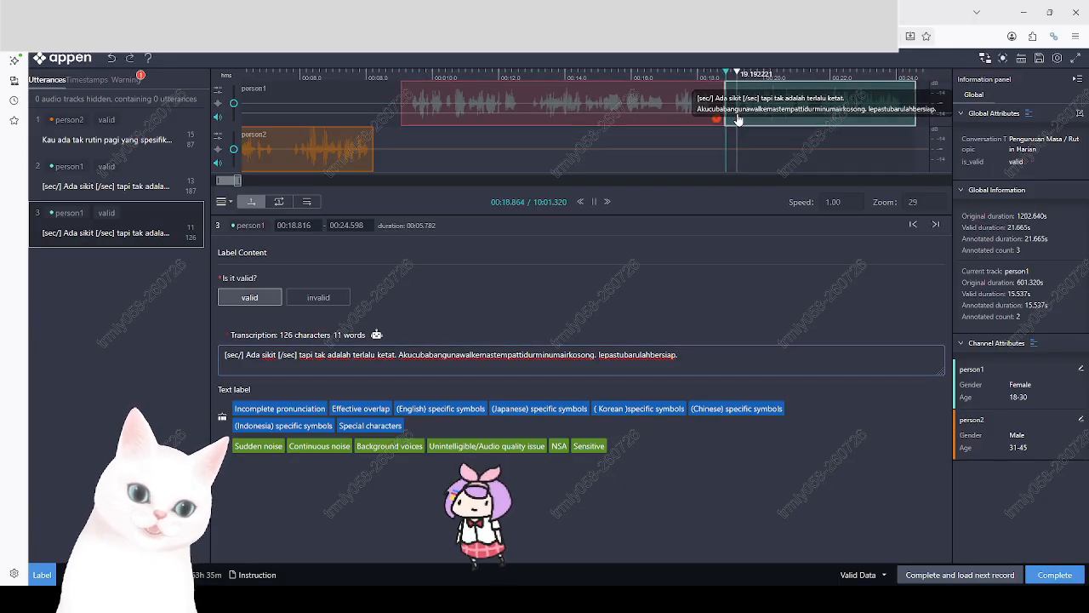
key(space)
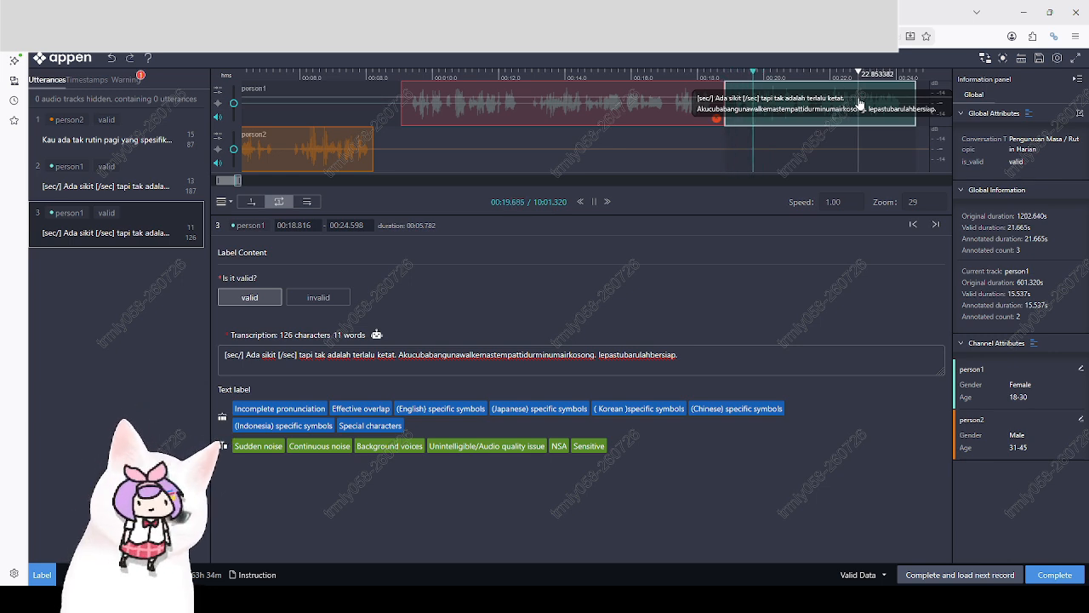
click(489, 102)
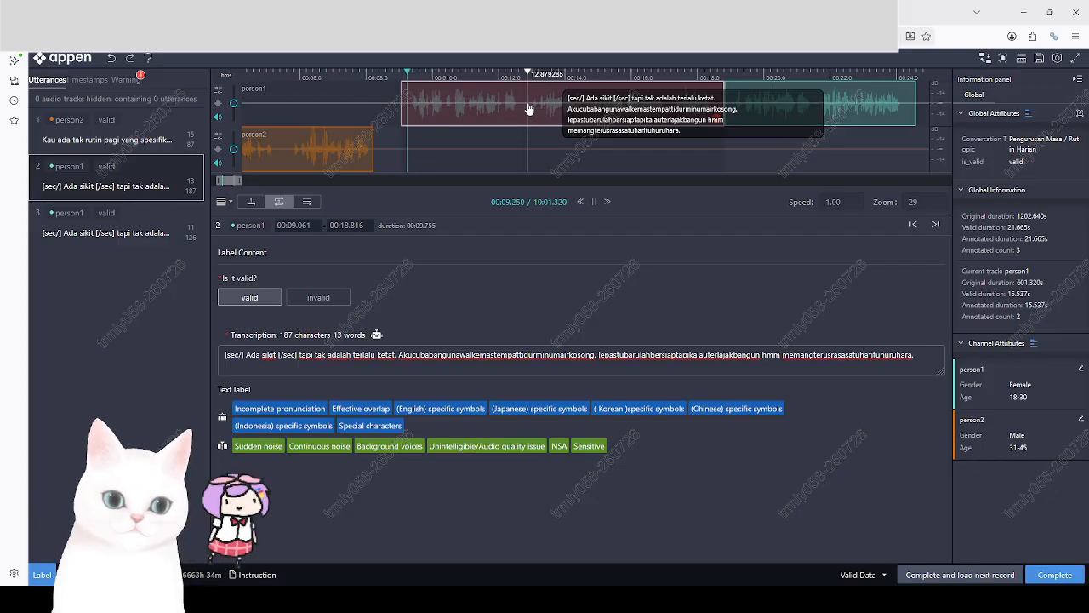
click(288, 153)
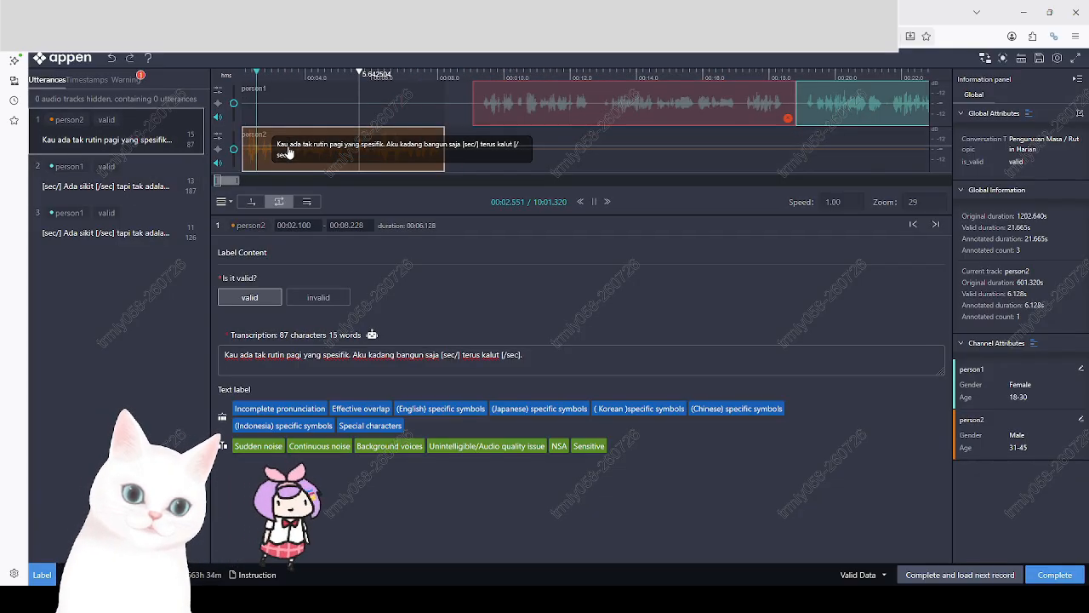
Set playback to the whole audio and listen from several points across the two person1 segments
click(307, 201)
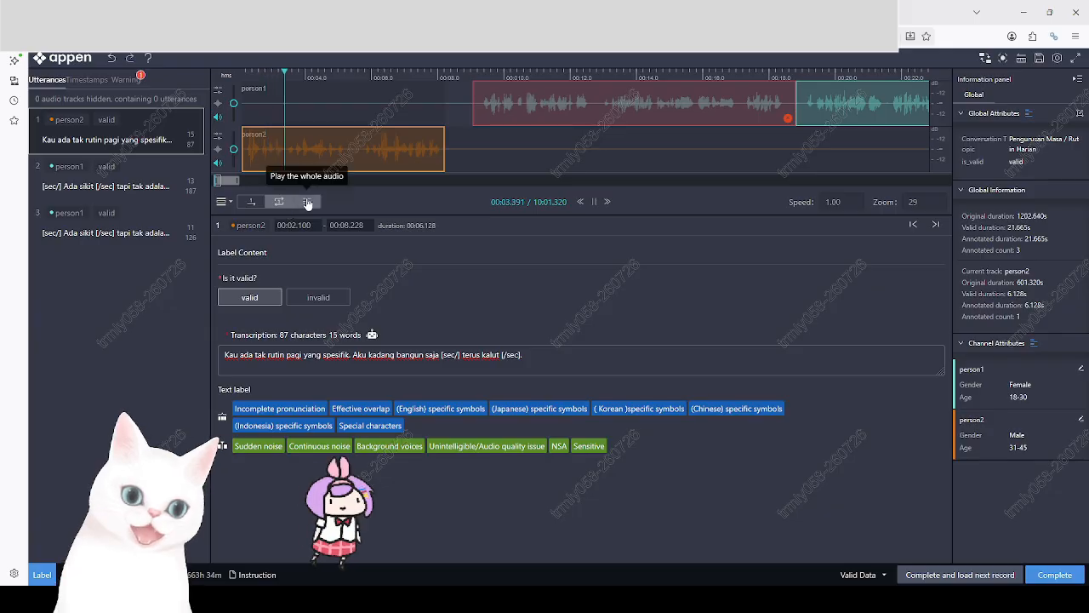
click(622, 104)
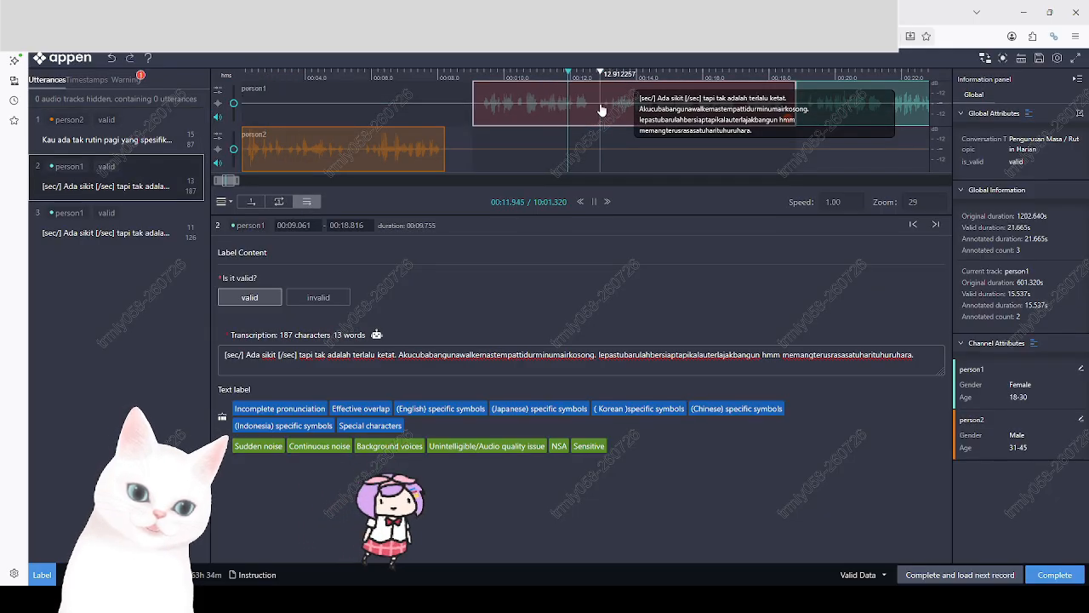
click(505, 107)
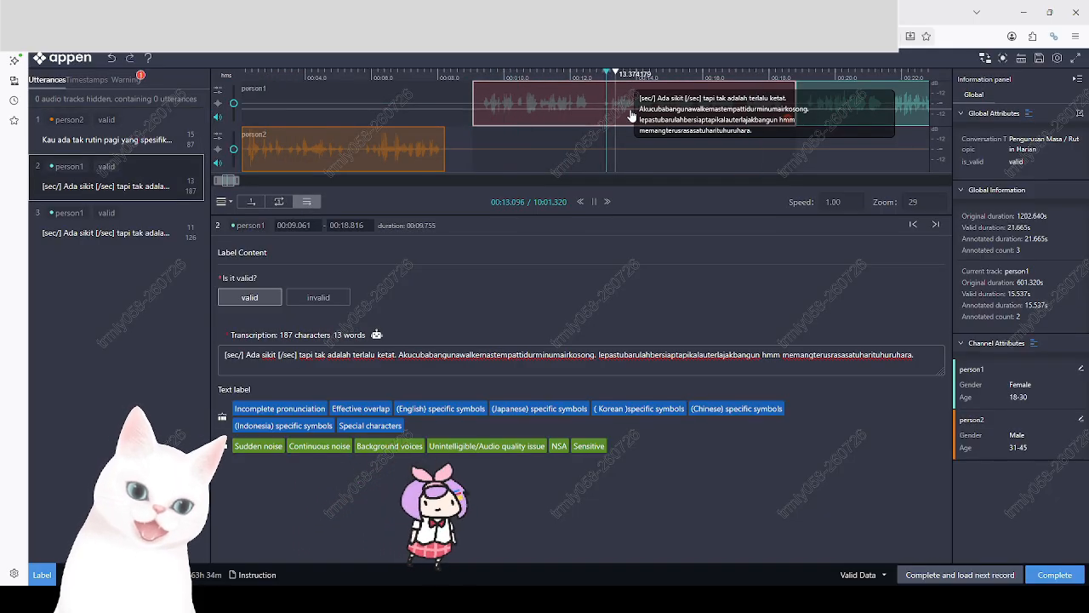
click(560, 106)
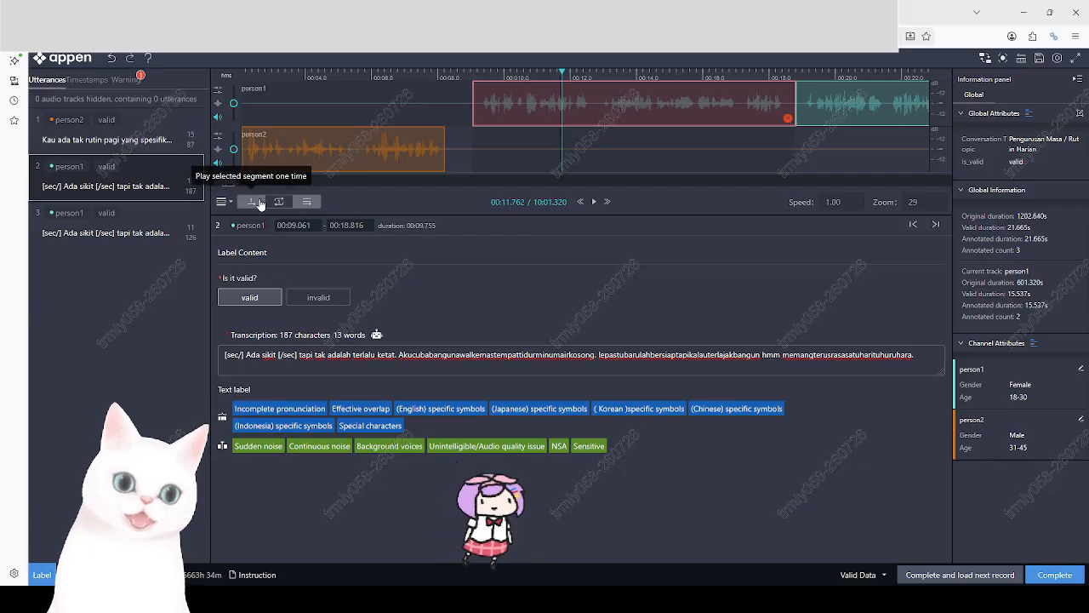
click(306, 203)
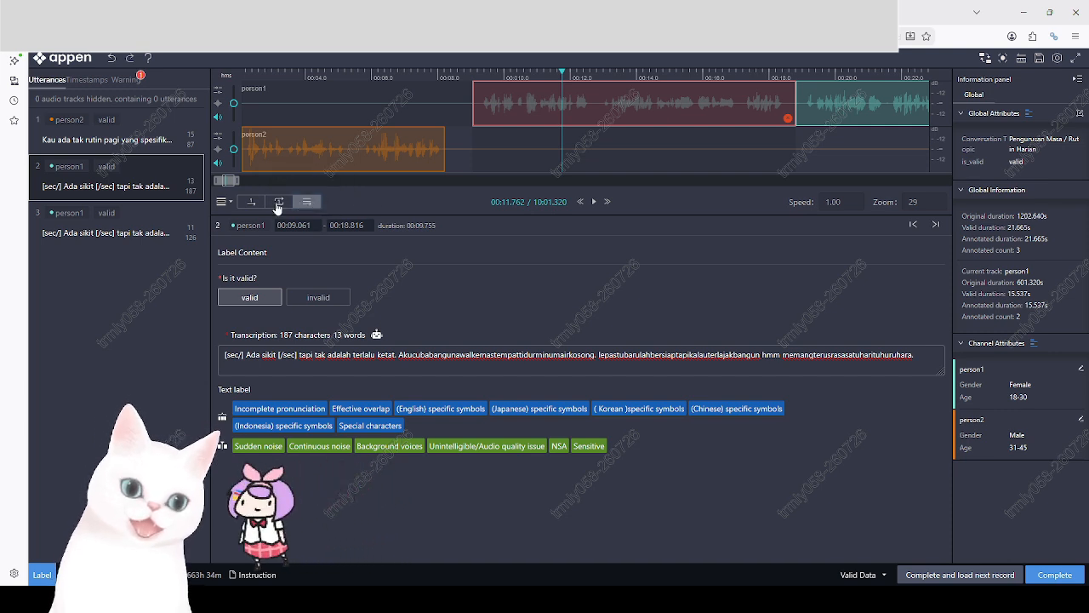
drag(231, 182, 234, 184)
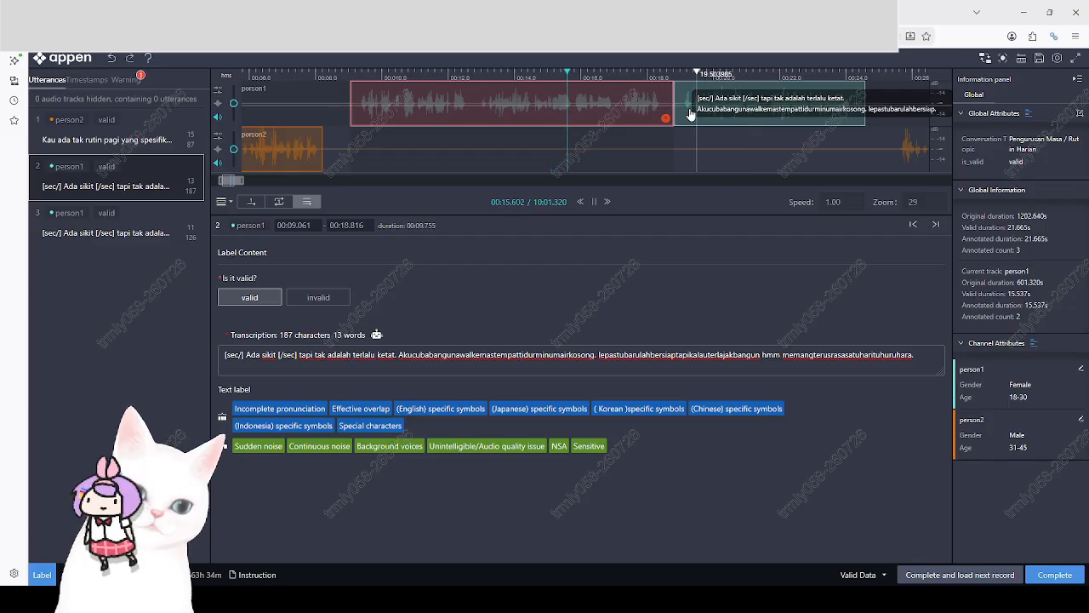
click(685, 114)
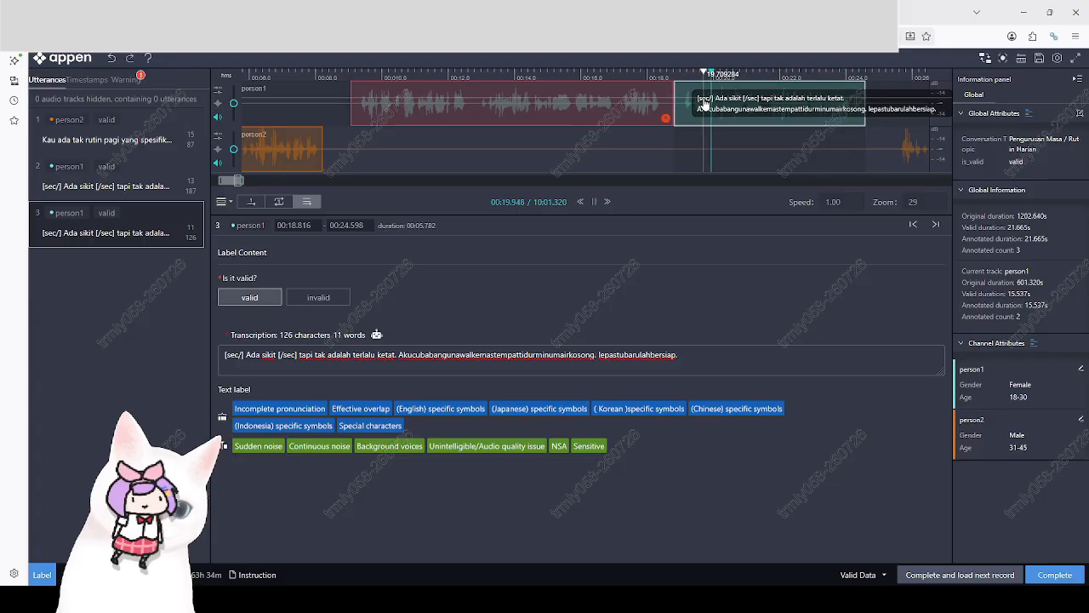
click(509, 100)
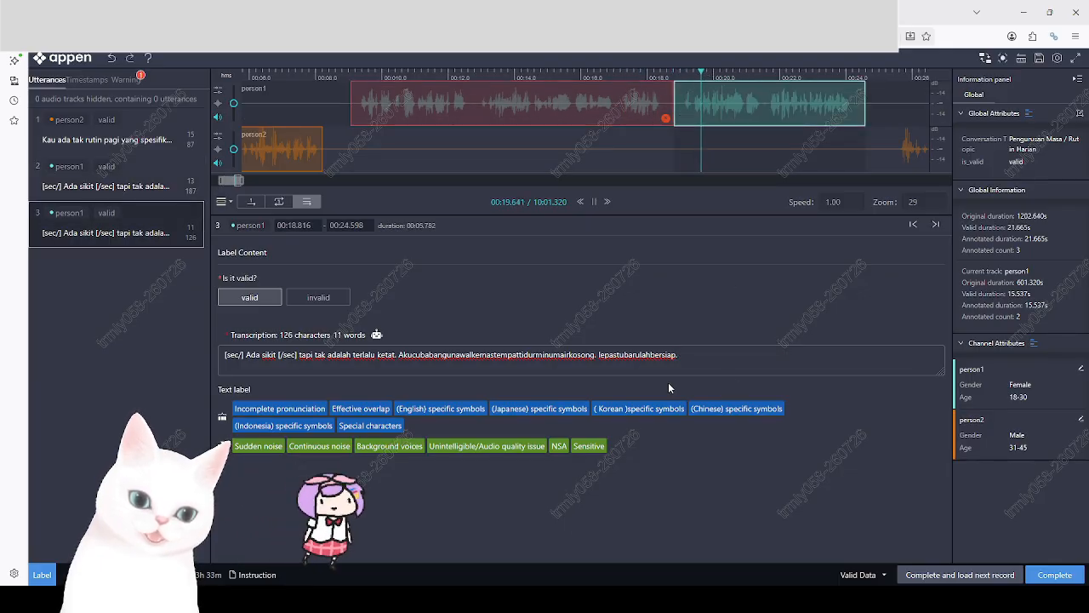
Replace the second person1 segment's transcription with "tapikalauterlajakbangun hmm memangterusrasasatuharituhuruhara."
click(441, 366)
key(ctrl+a)
text(tapikalauterlajakbangun hmm memangterusrasasatuharituhuruhara.)
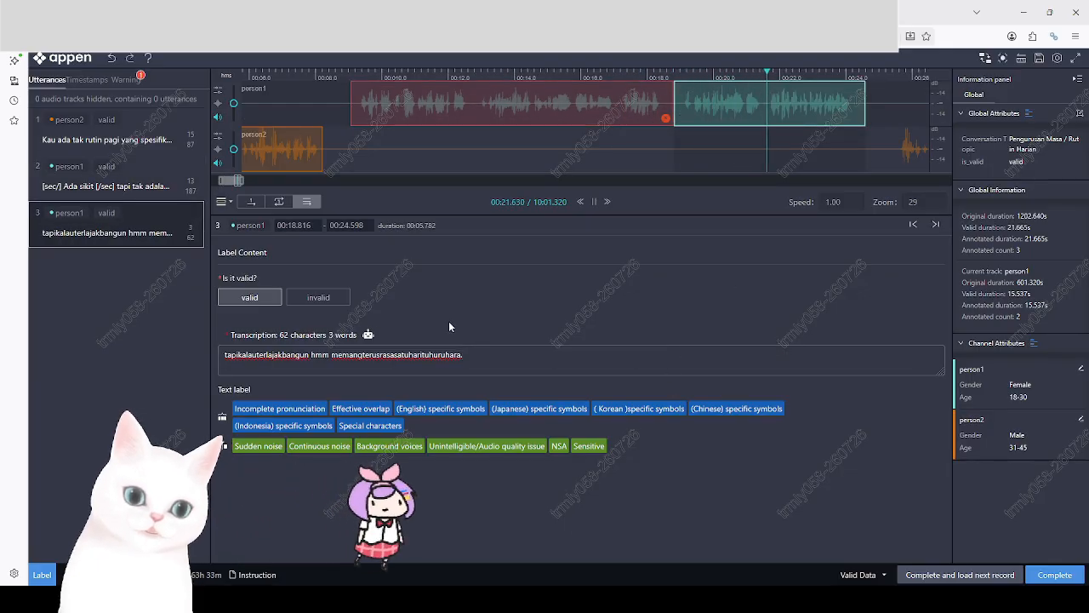
click(356, 107)
drag(677, 354, 1, 356)
key(BackSpace)
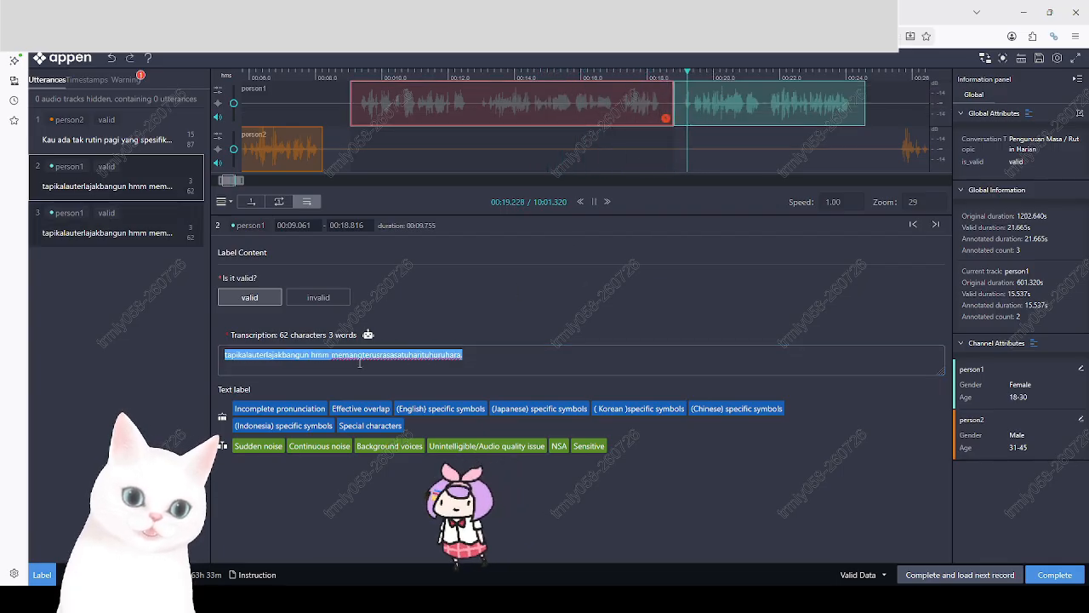
click(448, 115)
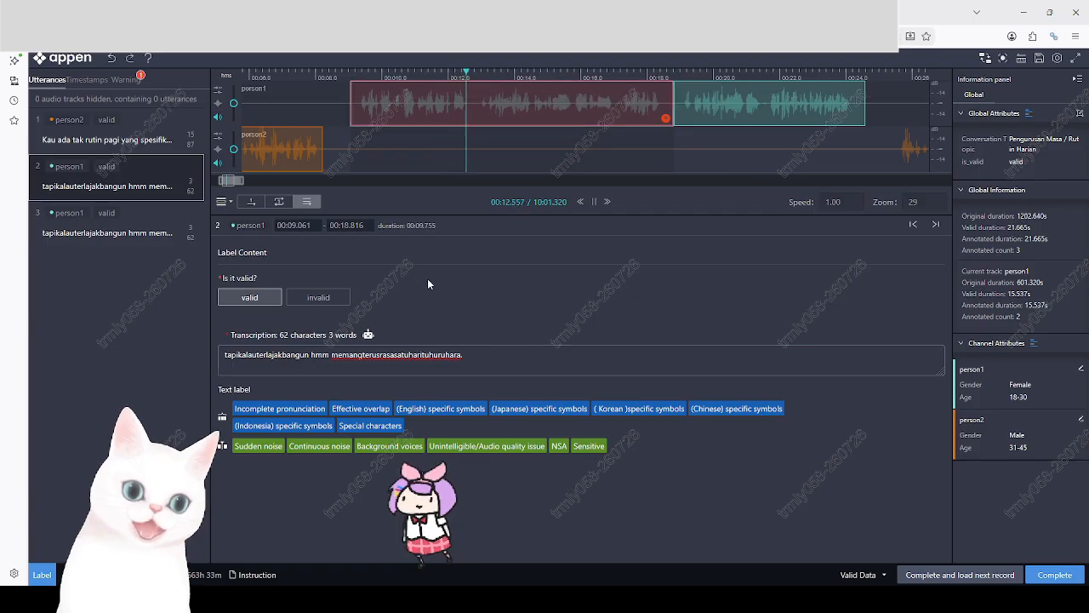
key(ctrl+z)
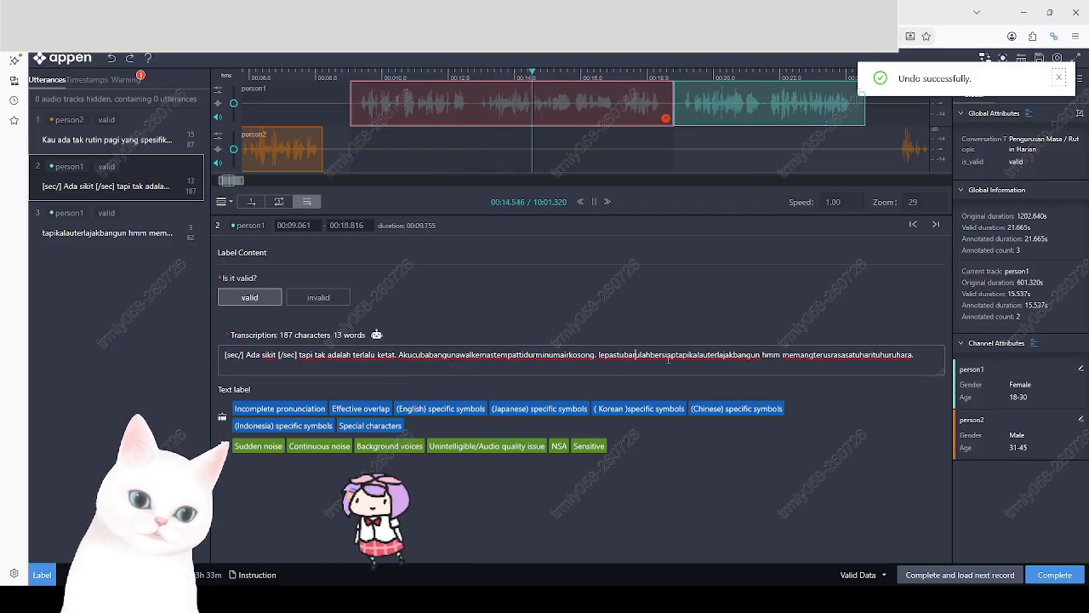
Remove the text after "lepastubarulahbersiap" in the first person1 segment, reselect the second one, and save the annotations
drag(676, 355, 1038, 352)
key(Delete)
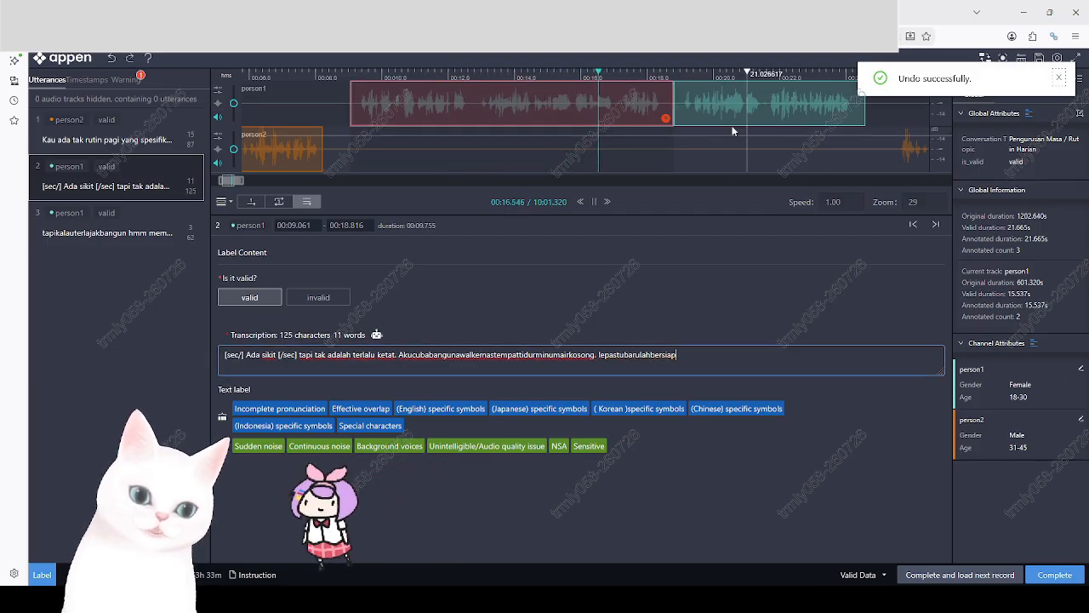
click(791, 106)
click(1039, 59)
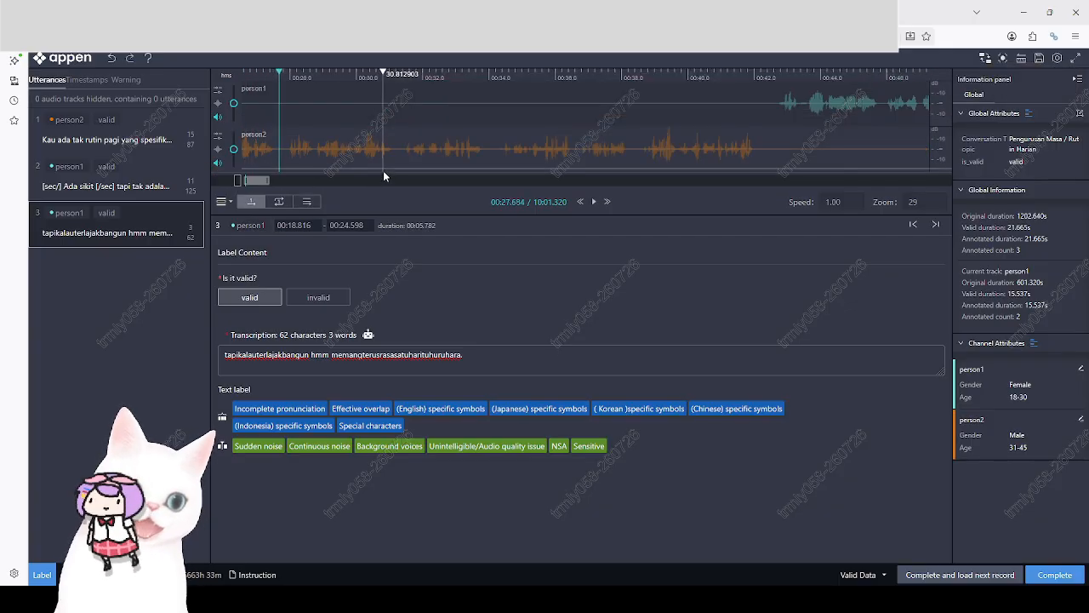
Remove the [sec/] and [/sec] tags from the first person1 segment's transcription and from the person2 segment's transcription
click(123, 195)
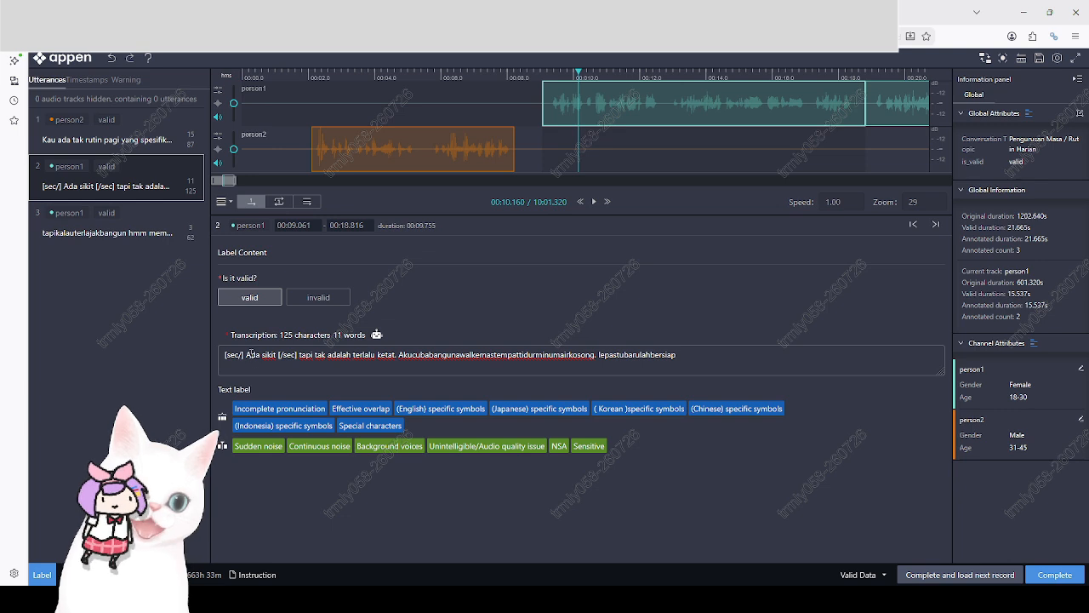
key(BackSpace)
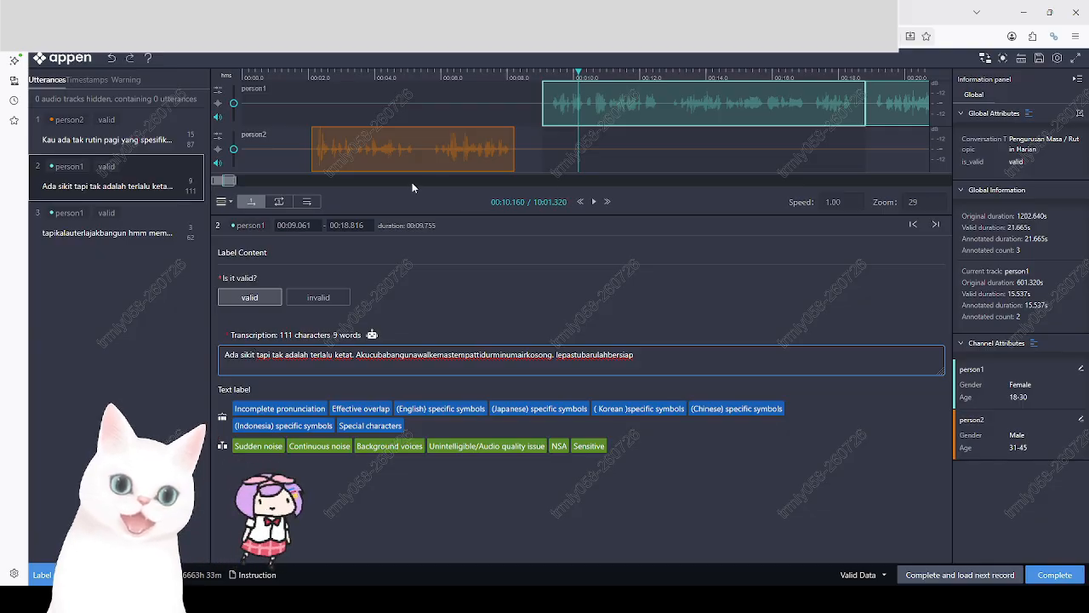
click(133, 141)
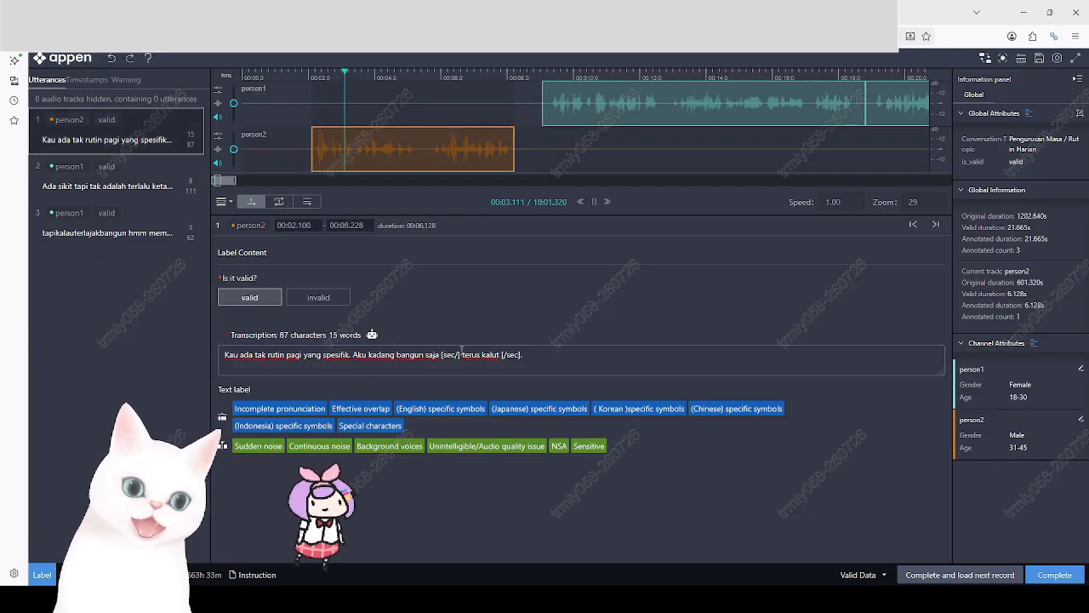
drag(460, 354, 441, 354)
key(BackSpace)
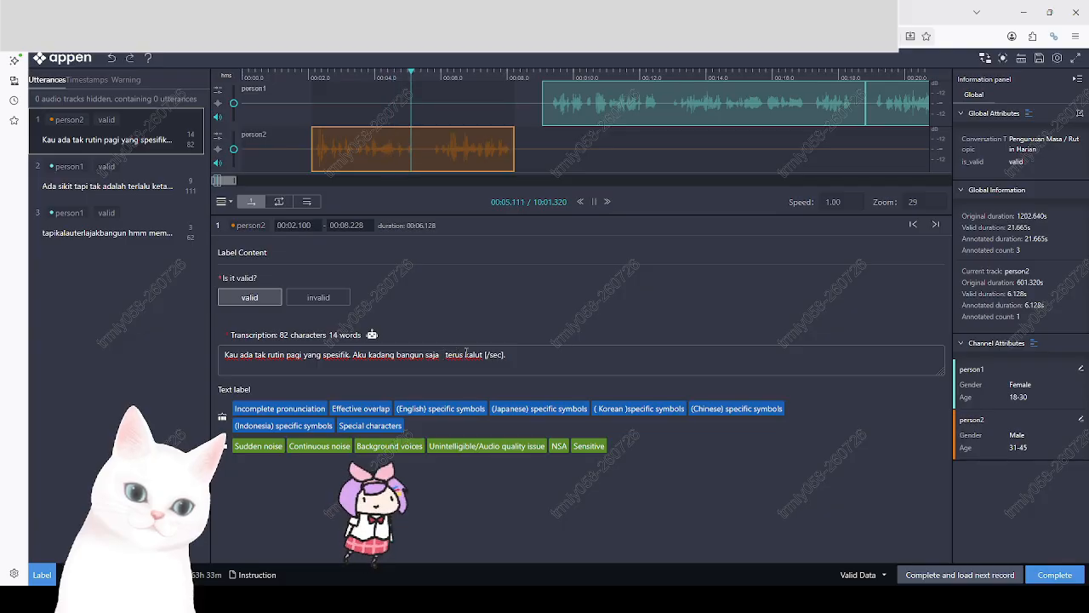
click(554, 165)
click(441, 160)
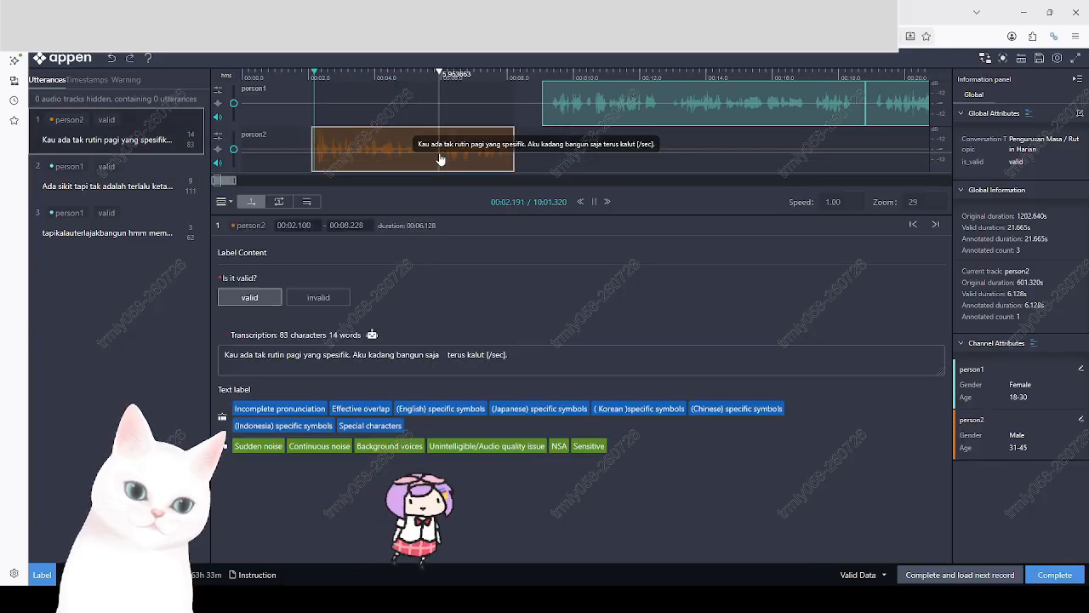
mouse_move(487, 354)
mouse_down()
mouse_move(505, 353)
mouse_move(485, 354)
mouse_up()
key(BackSpace)
key(BackSpace)
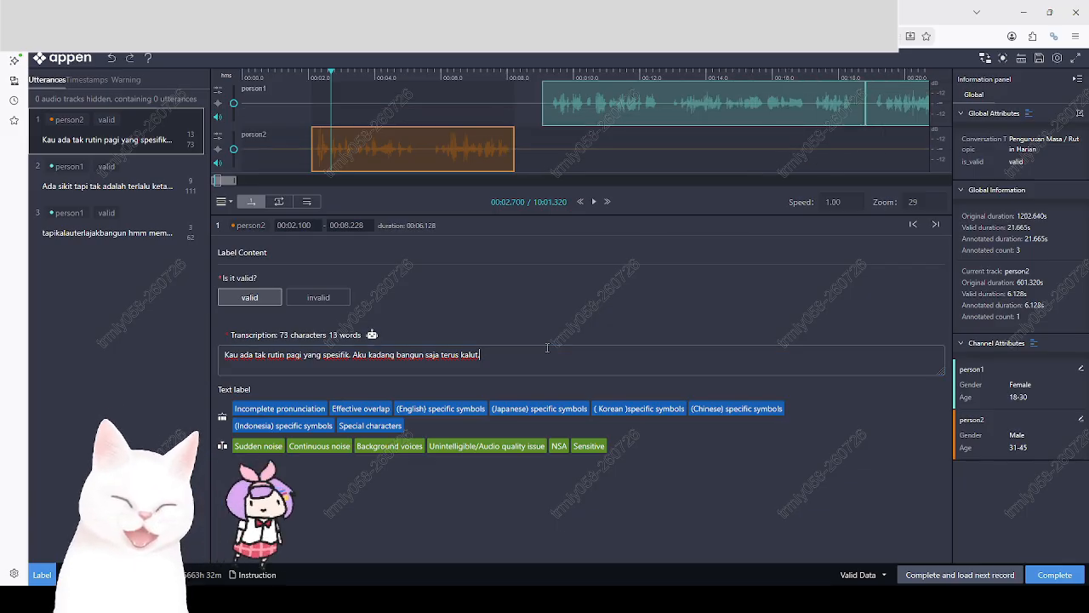
End the person2 segment's transcription with a period after "kalut" and save the annotations
text(,)
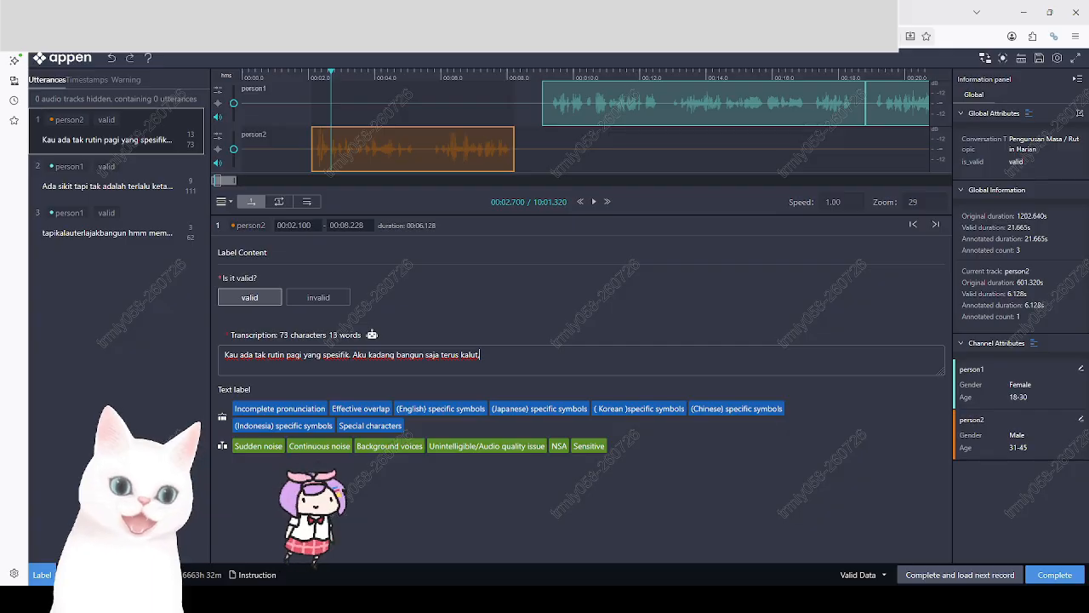
key(BackSpace)
text(.)
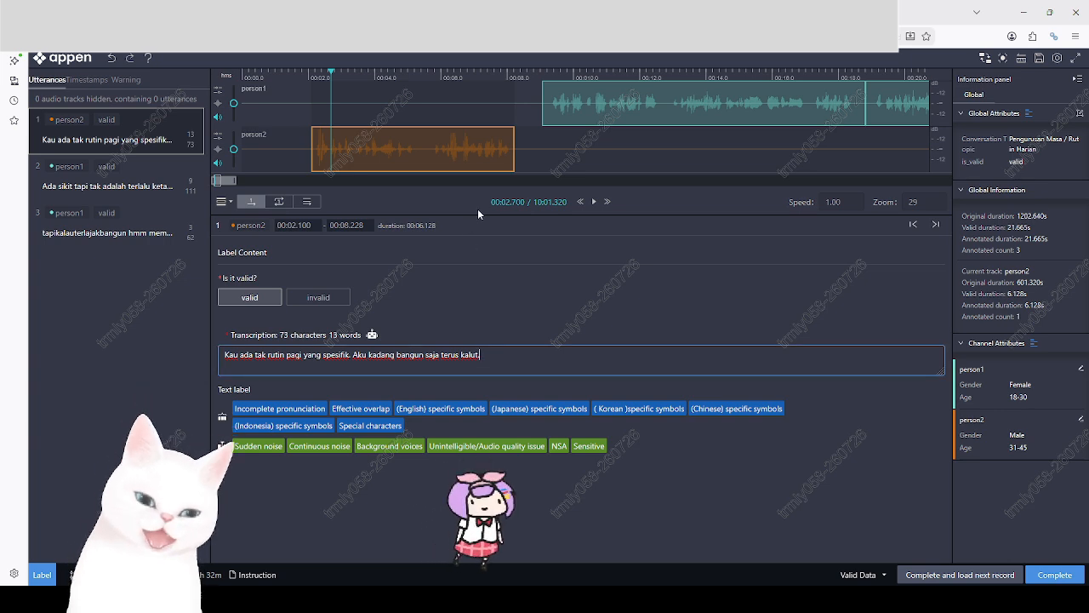
click(1039, 60)
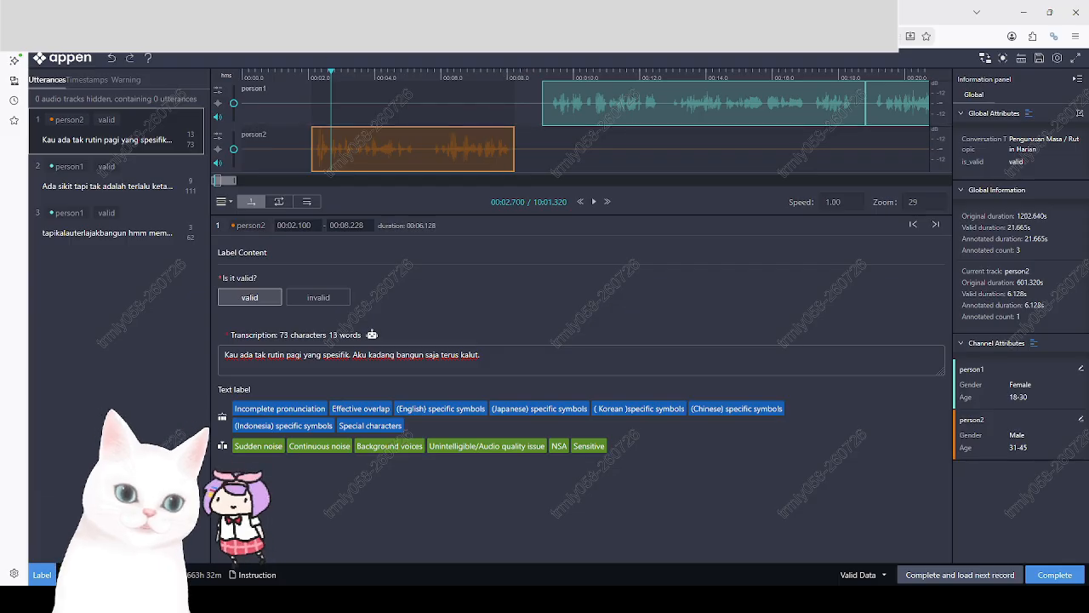
key(ctrl+Tab)
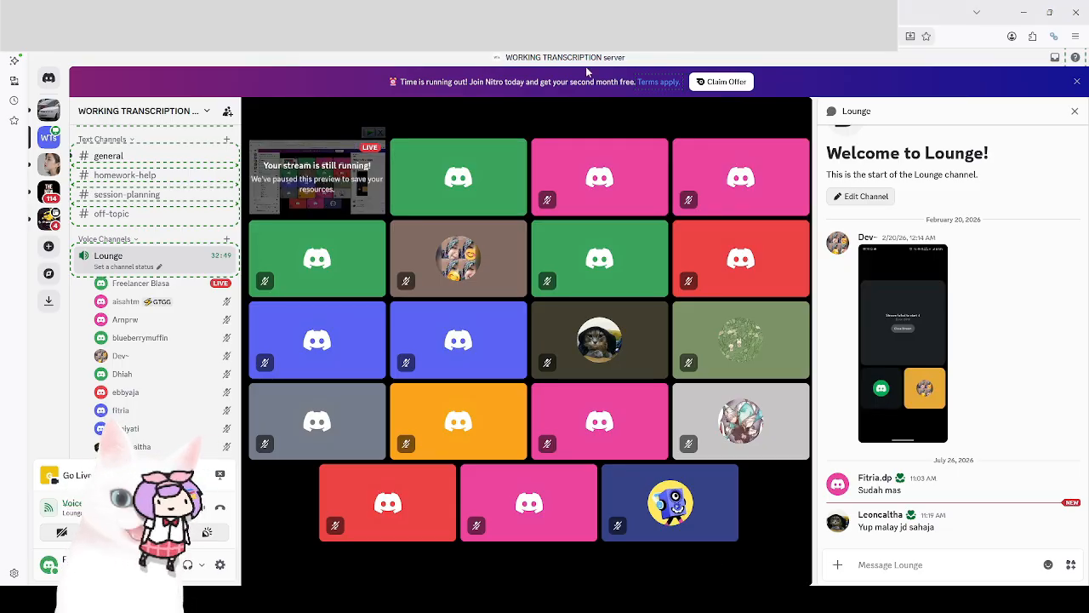
key(ctrl+shift+Tab)
scroll(437, 170, up, 6)
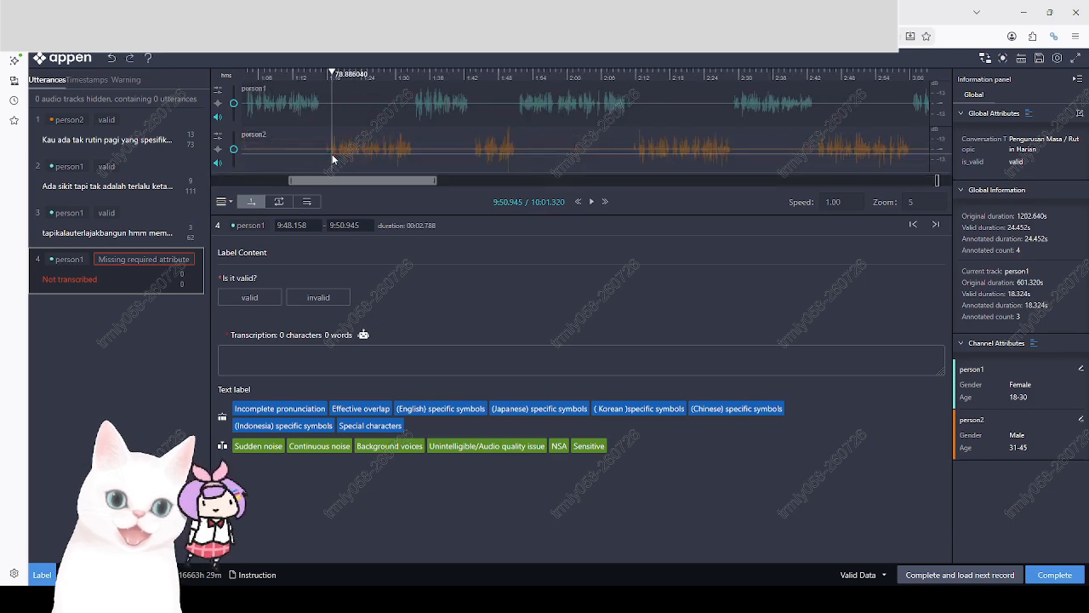
drag(357, 182, 238, 187)
scroll(400, 136, up, 6)
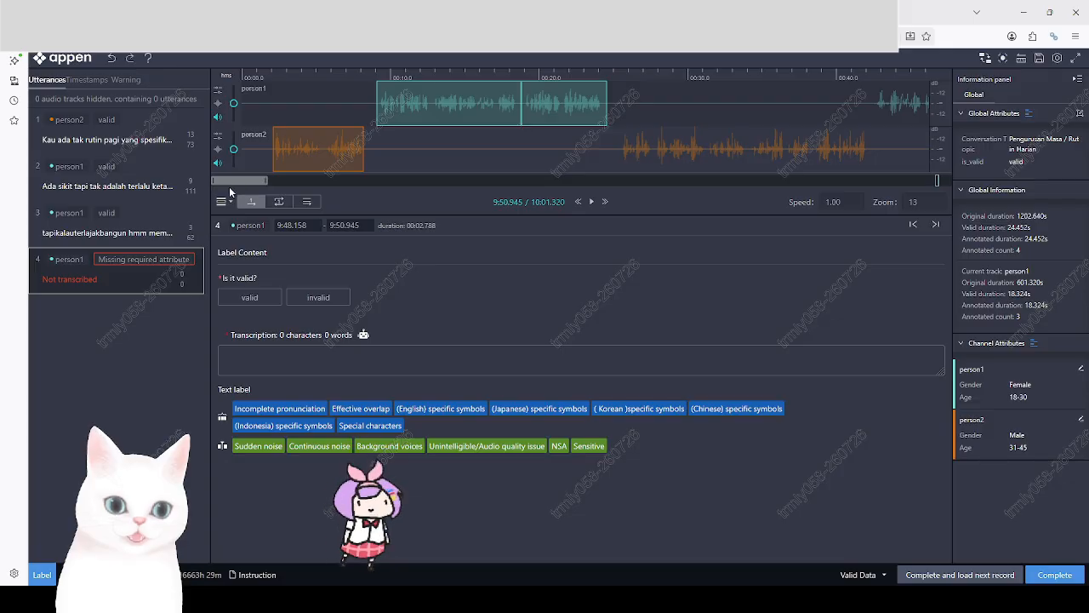
Auto-transcribe the untranscribed person1 segment near 9:48 and separate the words so the text reads "hujungminggu ni boleh je"
drag(240, 184, 928, 187)
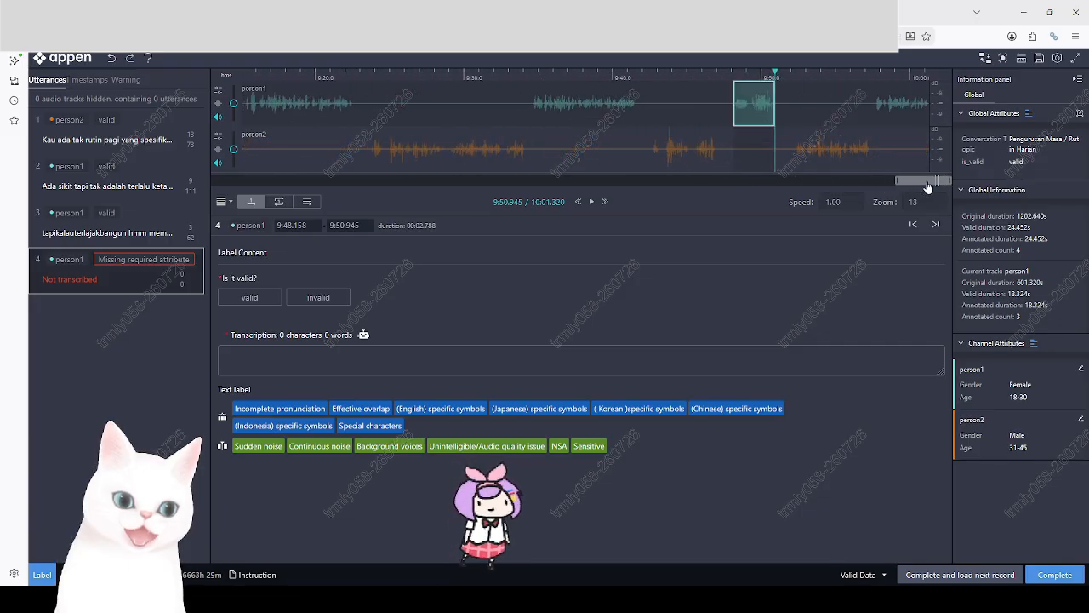
click(364, 336)
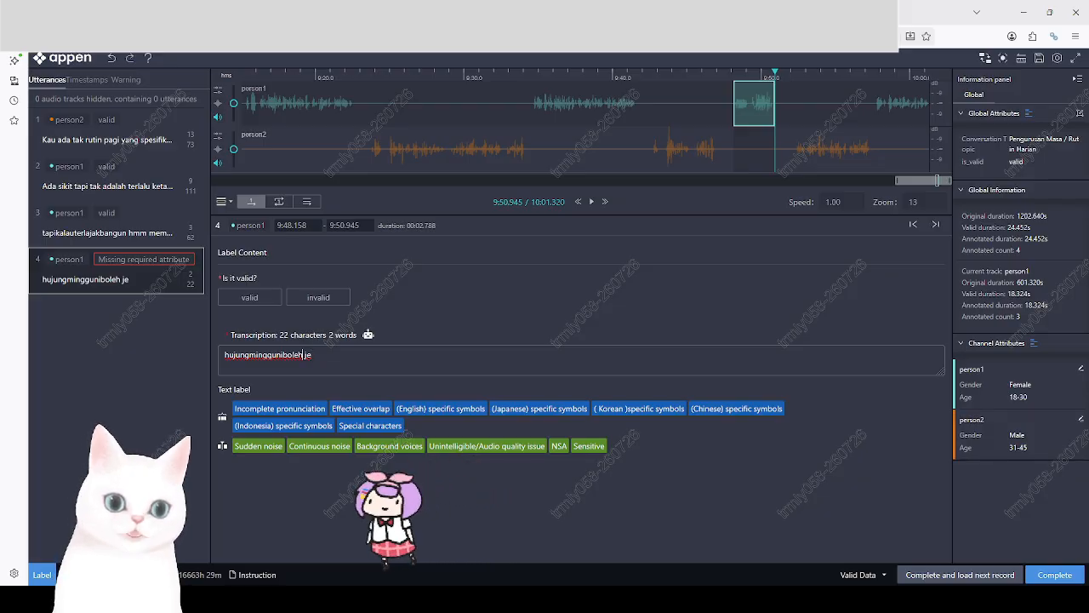
click(284, 354)
click(269, 355)
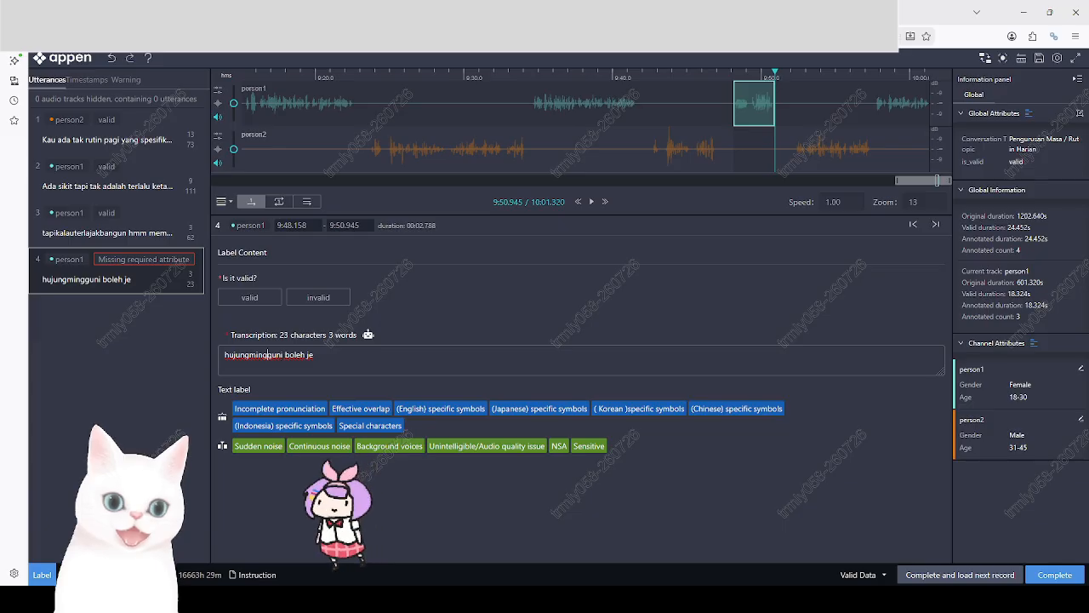
key(Right)
key(Left)
key(Left)
key(Left)
key(Left)
key(Left)
key(Left)
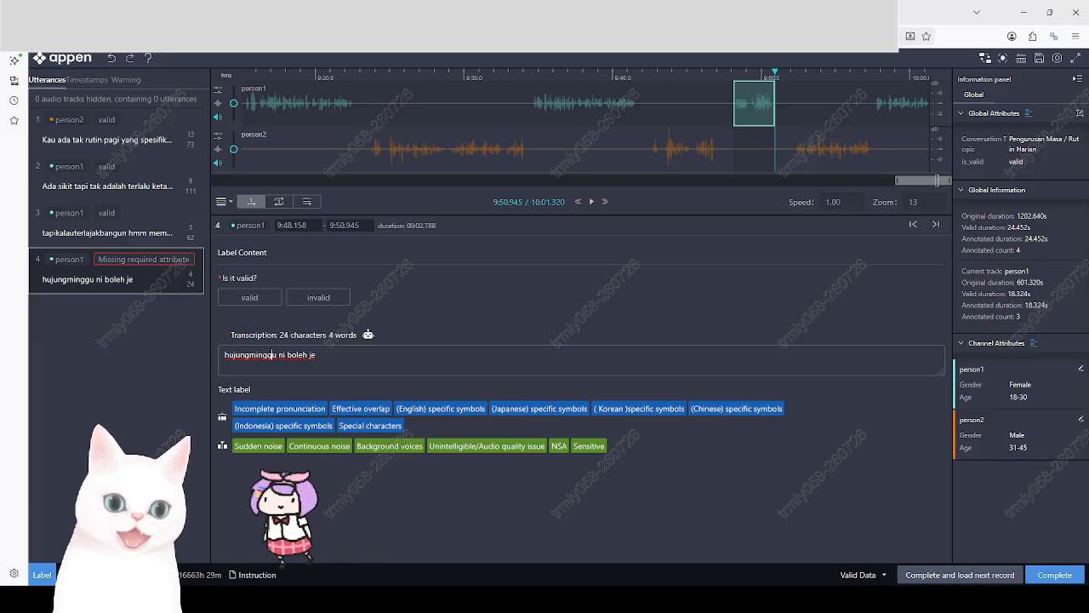
Separate and capitalise the opening words and extend the text to "Hujung minggu ni boleh je. Ape lah."
key(Left)
key(Left)
key(Left)
key(Left)
key(Left)
key(Left)
key(Left)
key(shift+Right)
text(H)
key(End)
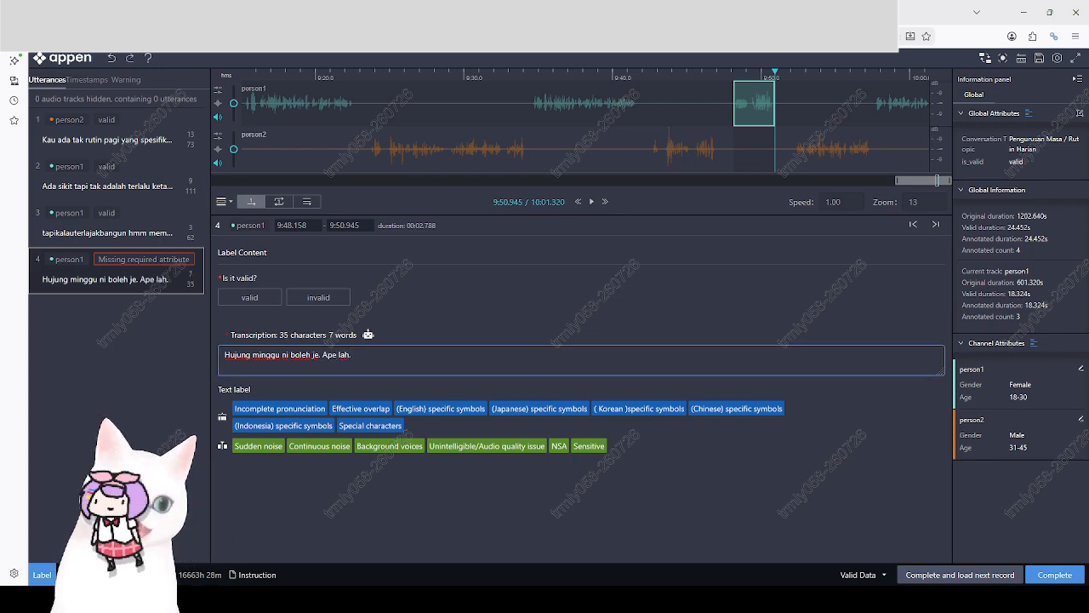
Look up "ape" in the online Malay dictionary and correct "Ape" to "Apa" in the transcription
key(ctrl+Tab)
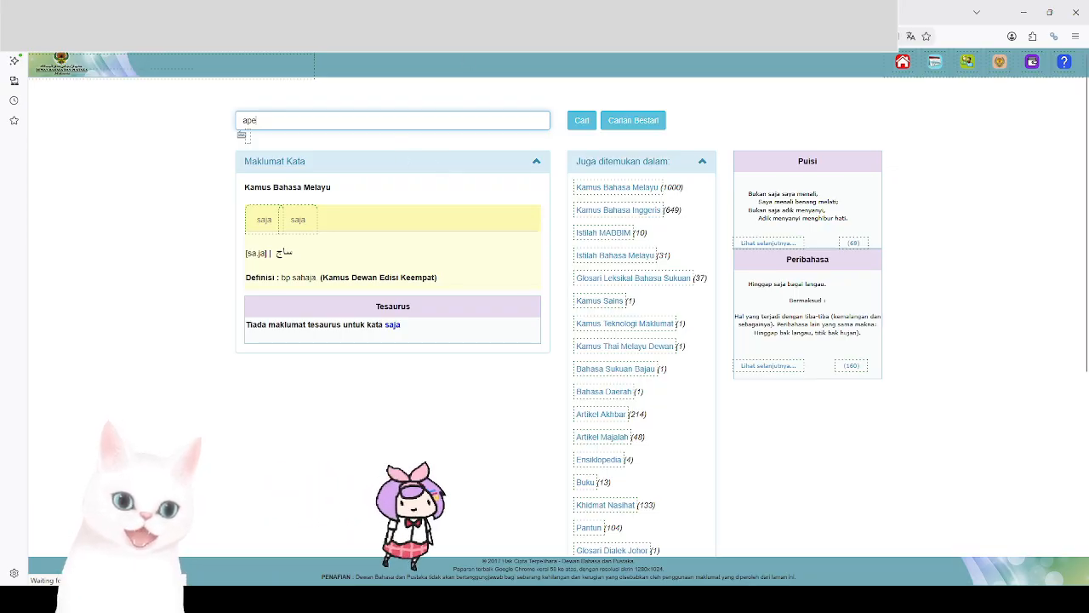
key(ctrl+Tab)
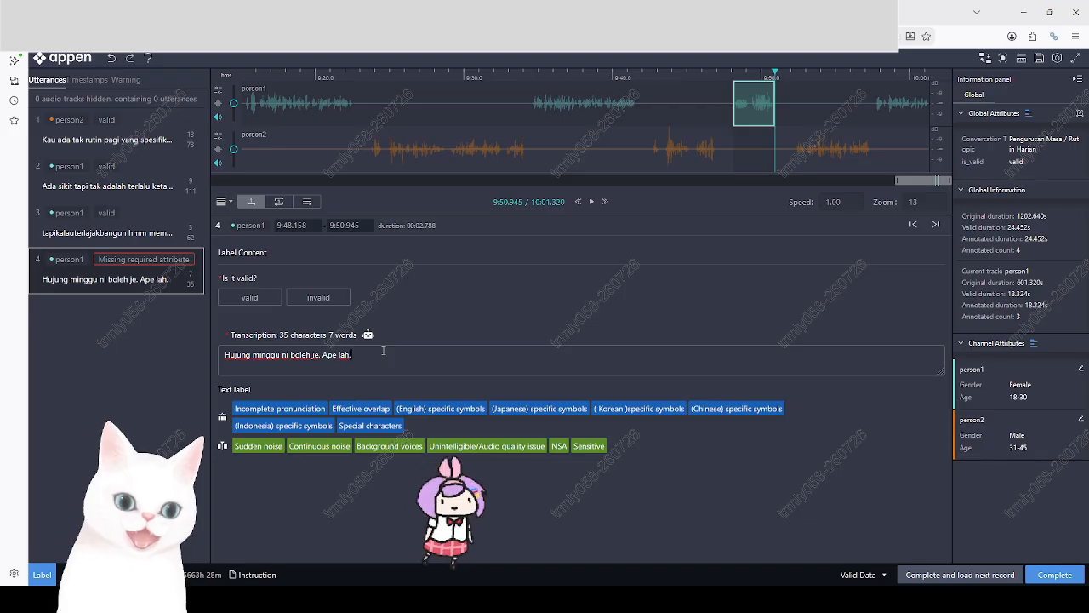
key(Left)
key(Left)
key(Left)
key(Left)
key(Left)
key(shift+Left)
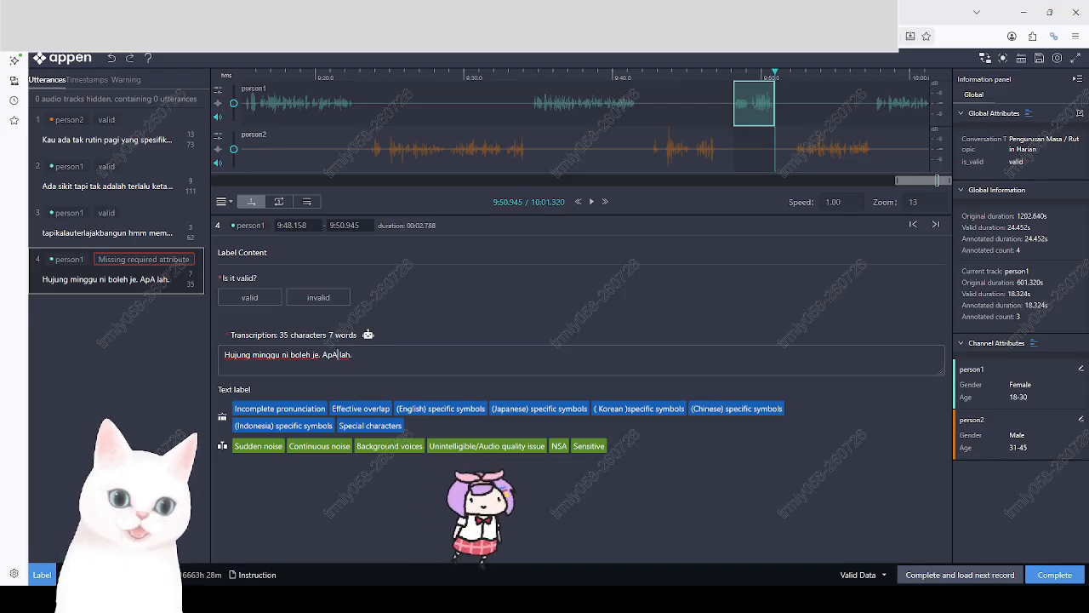
text(ah )
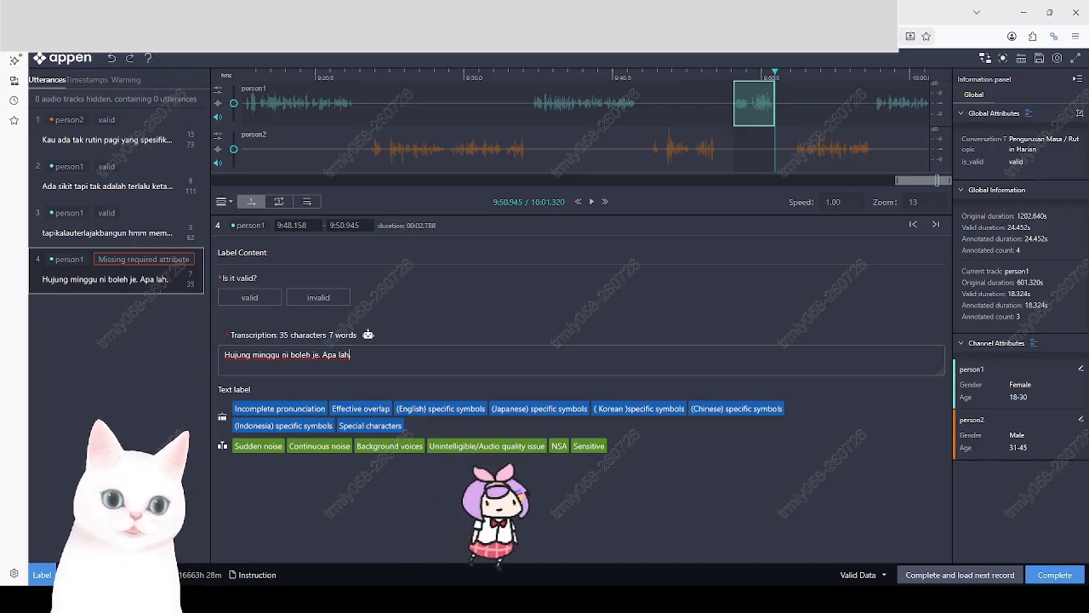
Extend the second sentence of the transcription to "Apa lah tak nak same rate."
text(tak nak )
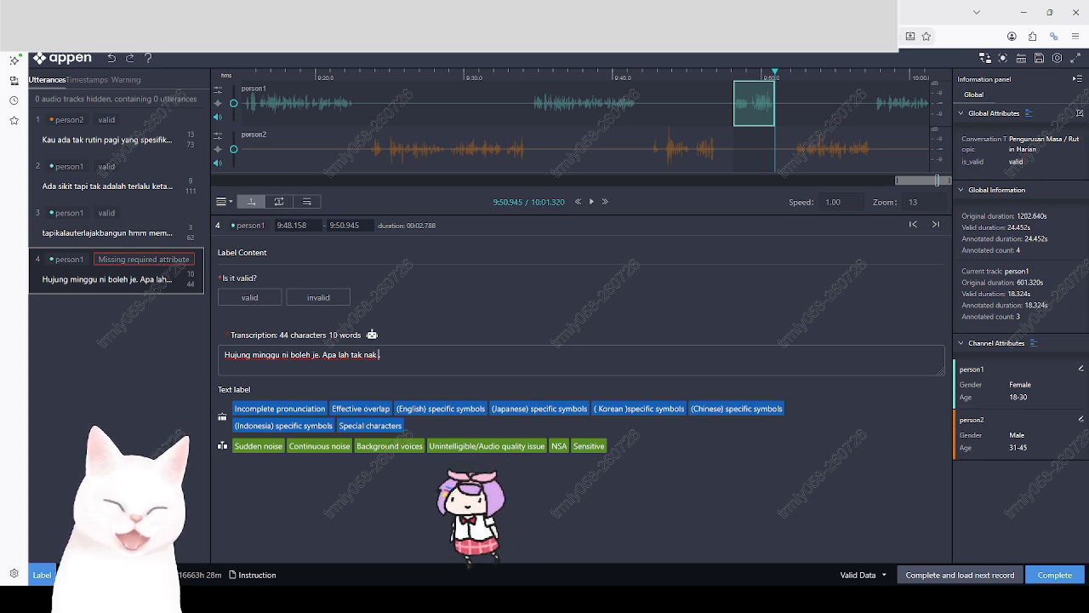
text(sama)
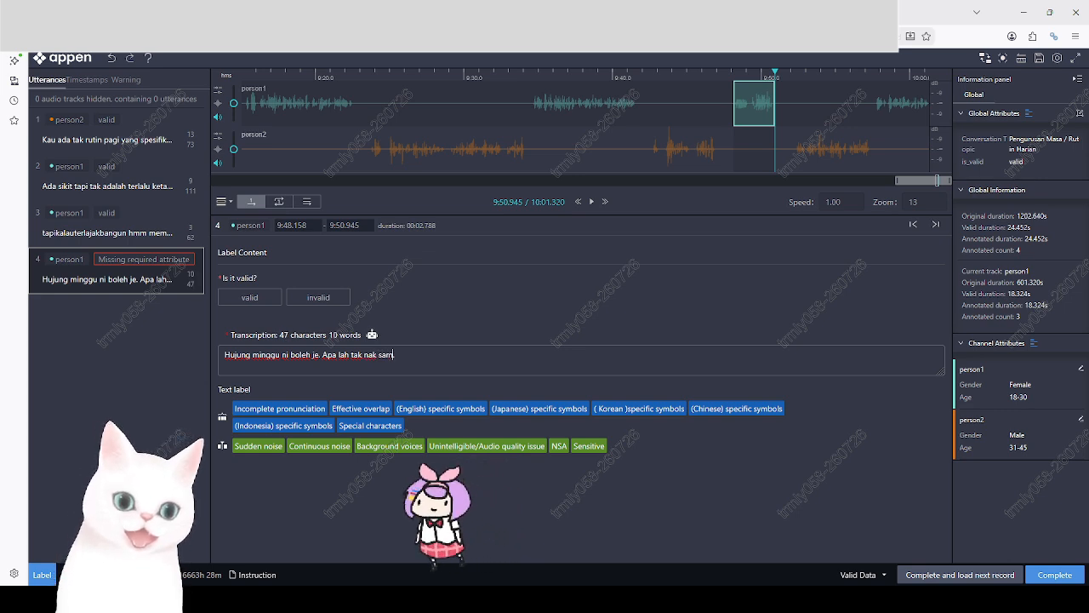
key(BackSpace)
key(BackSpace)
text(e rate)
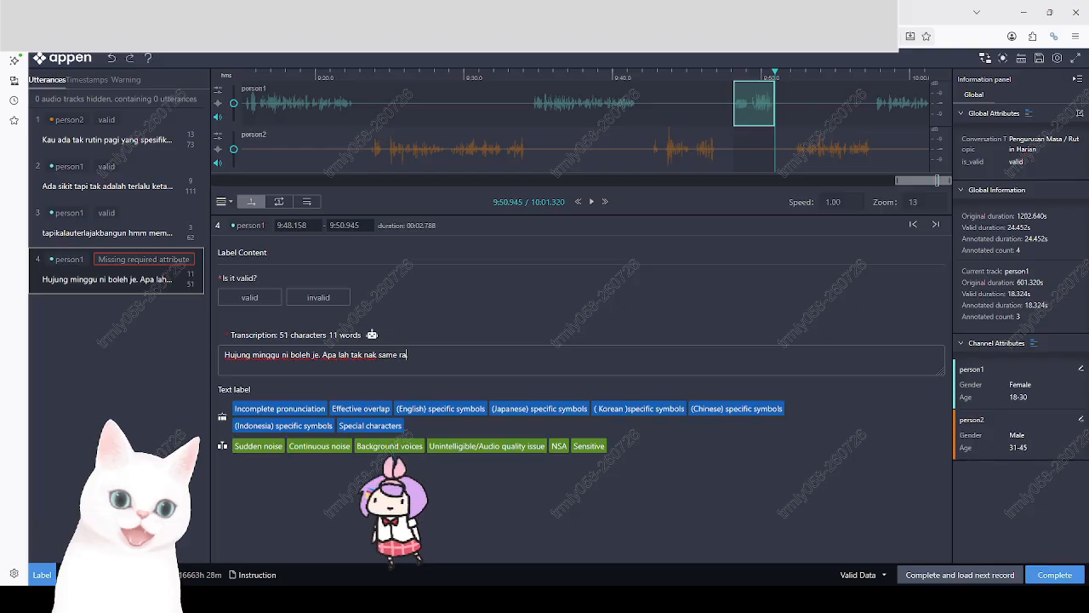
key(Left)
key(Left)
key(Left)
key(Left)
key(Left)
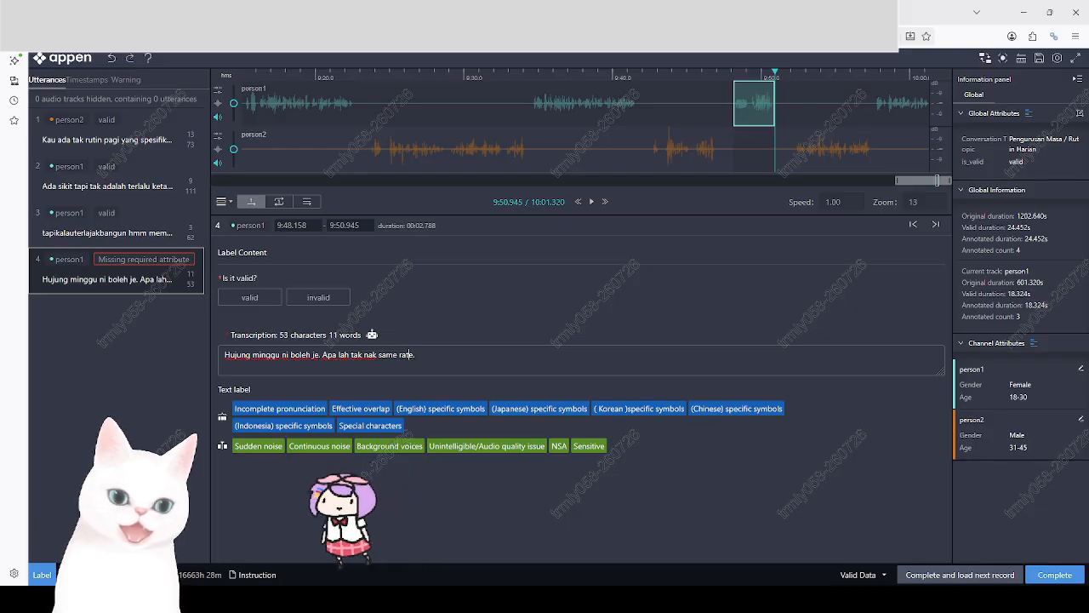
key(Left)
key(Left)
key(Left)
key(Left)
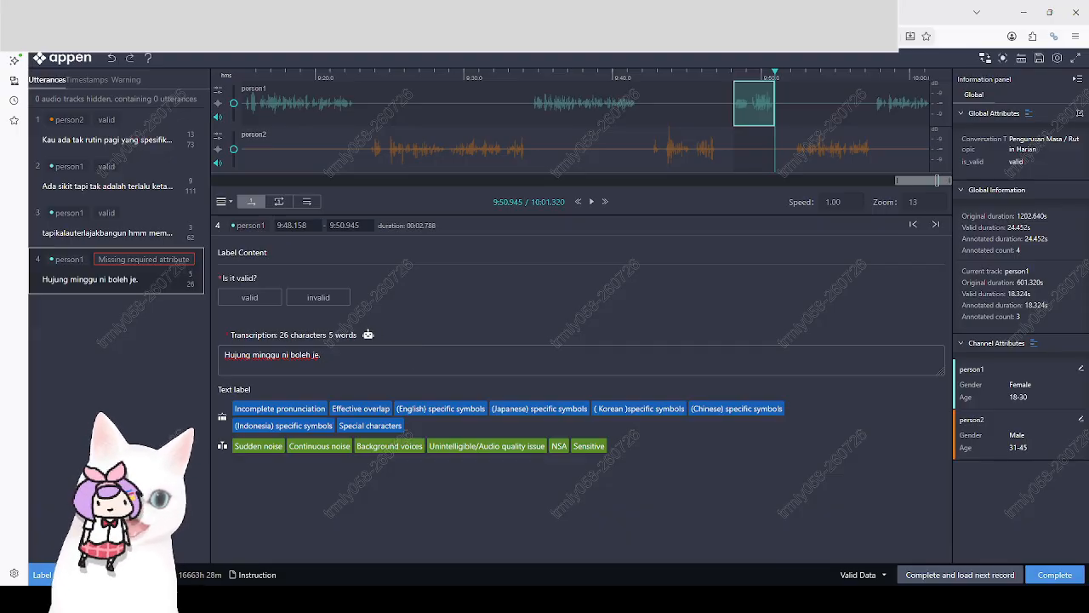
Append the informal and filler words "ni, je, lah, em, ee, eh, oh, ah, hm," after "Hujung minggu ni boleh je." as spelling examples
click(369, 333)
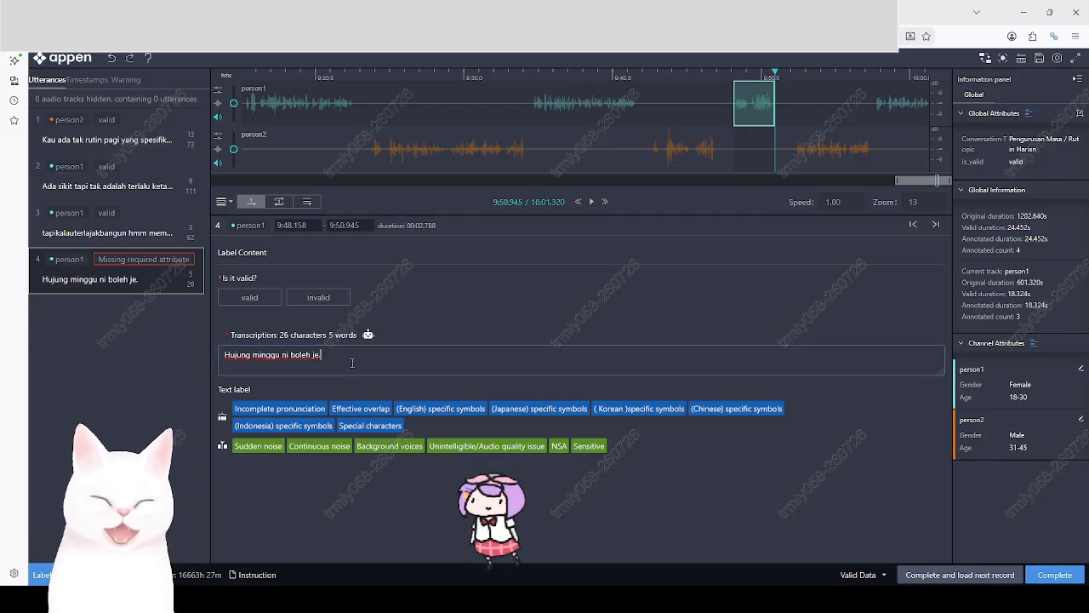
text(ni. )
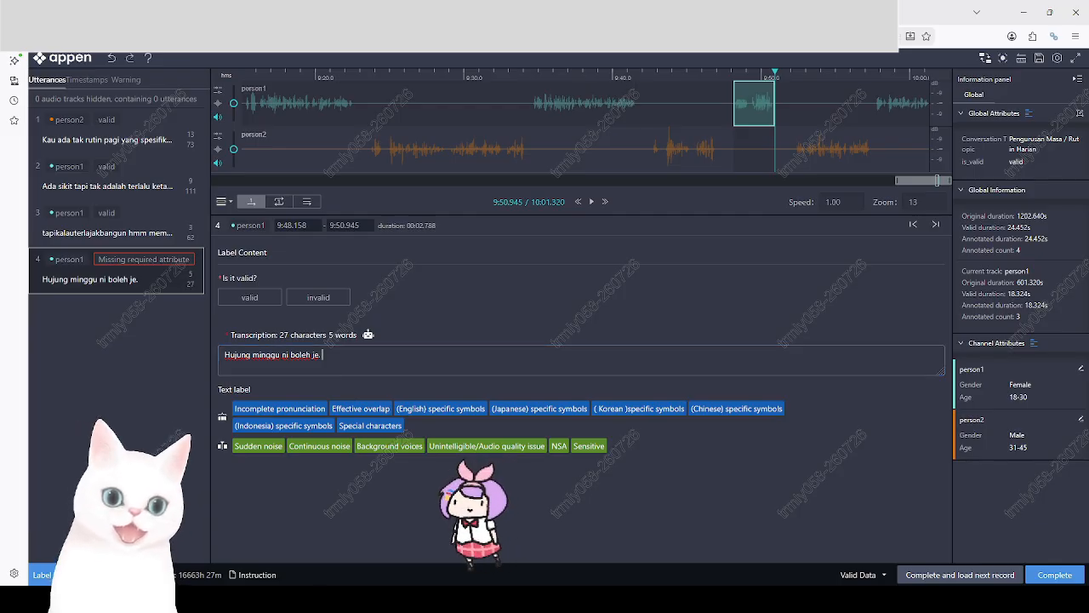
text(je. ni. je.)
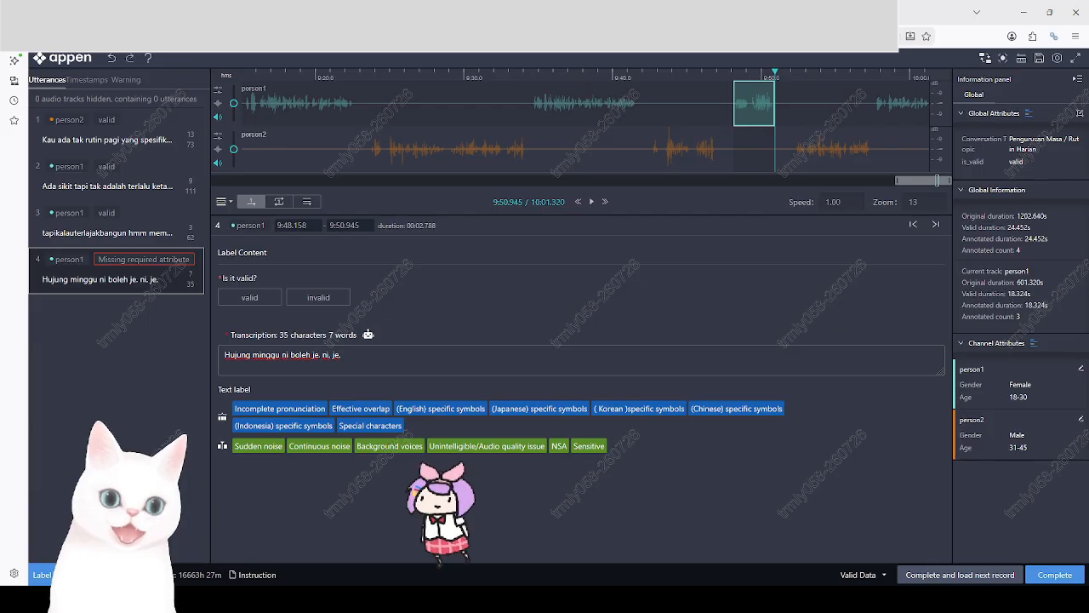
text(lah. )
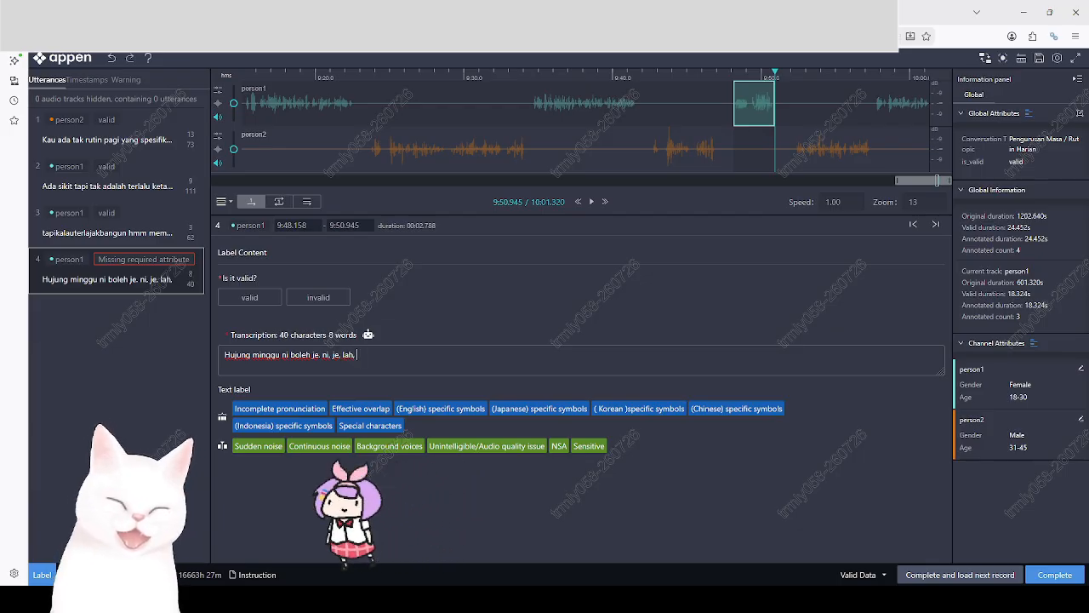
text(em)
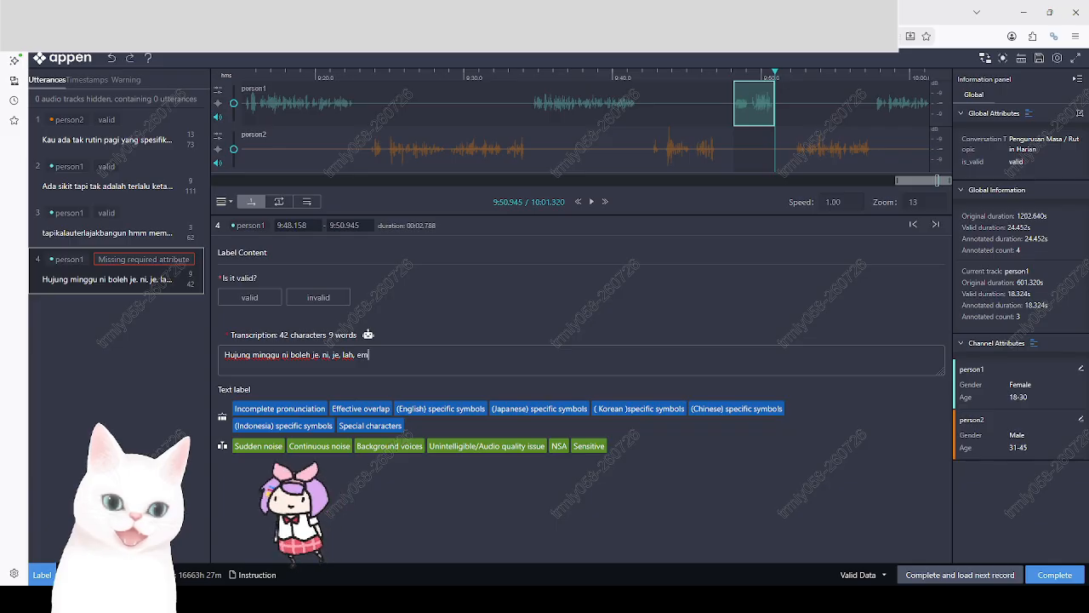
text(. ee, eh, oh, ah,)
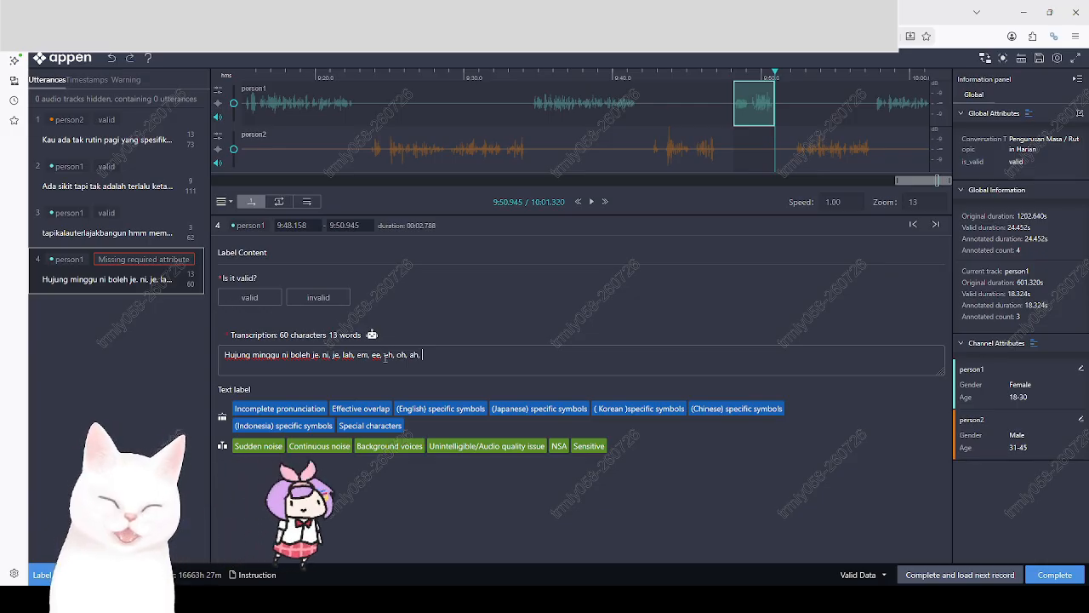
text(hm,)
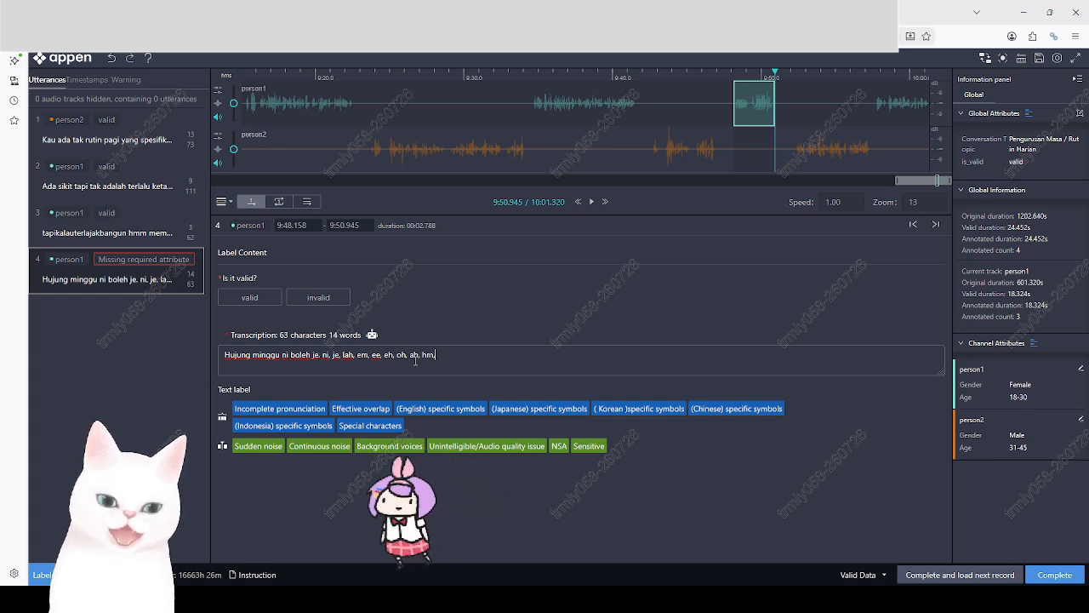
text(kod)
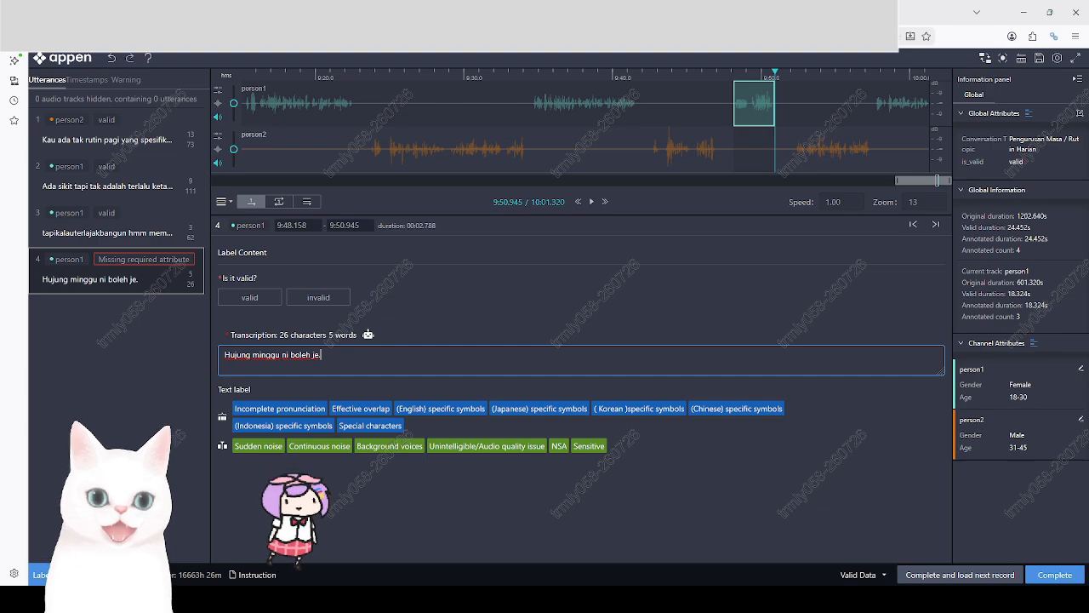
Switch to the operation guide PDF, examine the label definitions down to the foreign language and special character tags, and return to Appen
key(ctrl+Tab)
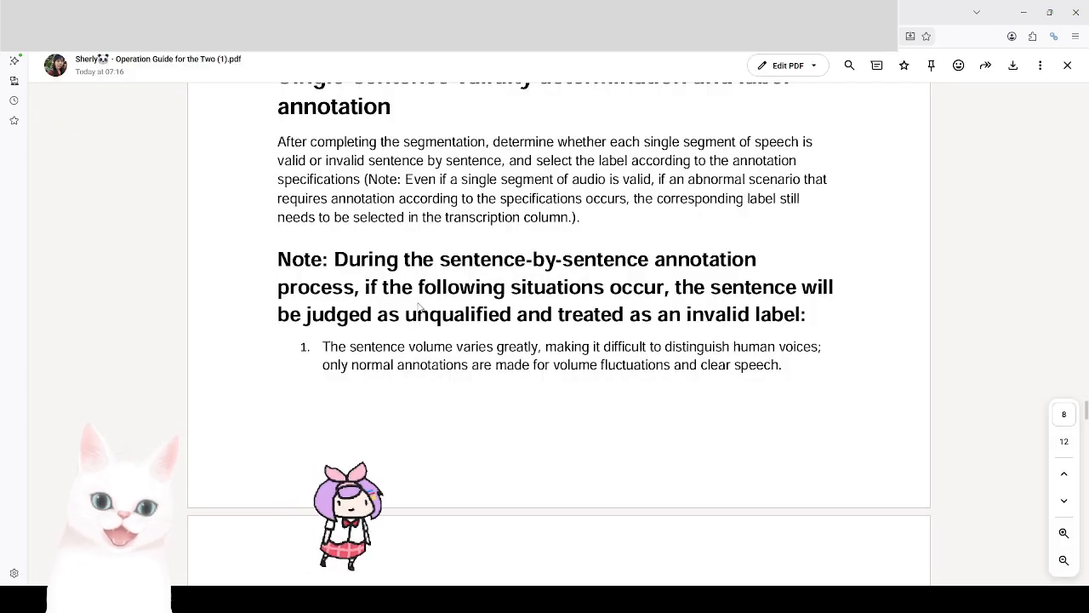
scroll(420, 311, down, 3)
scroll(420, 312, down, 12)
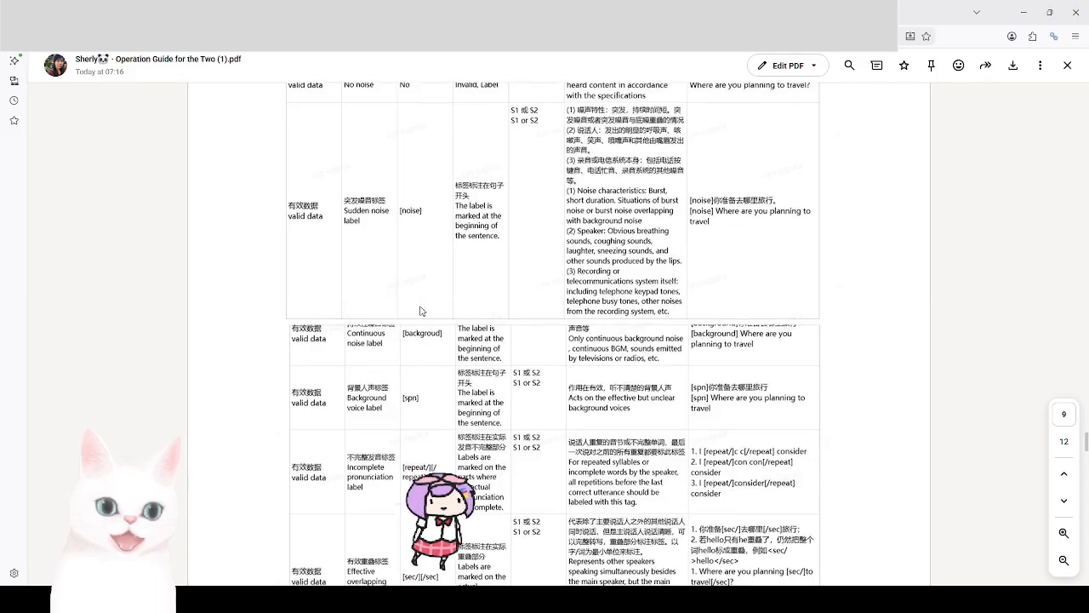
scroll(421, 306, down, 2)
scroll(422, 298, down, 6)
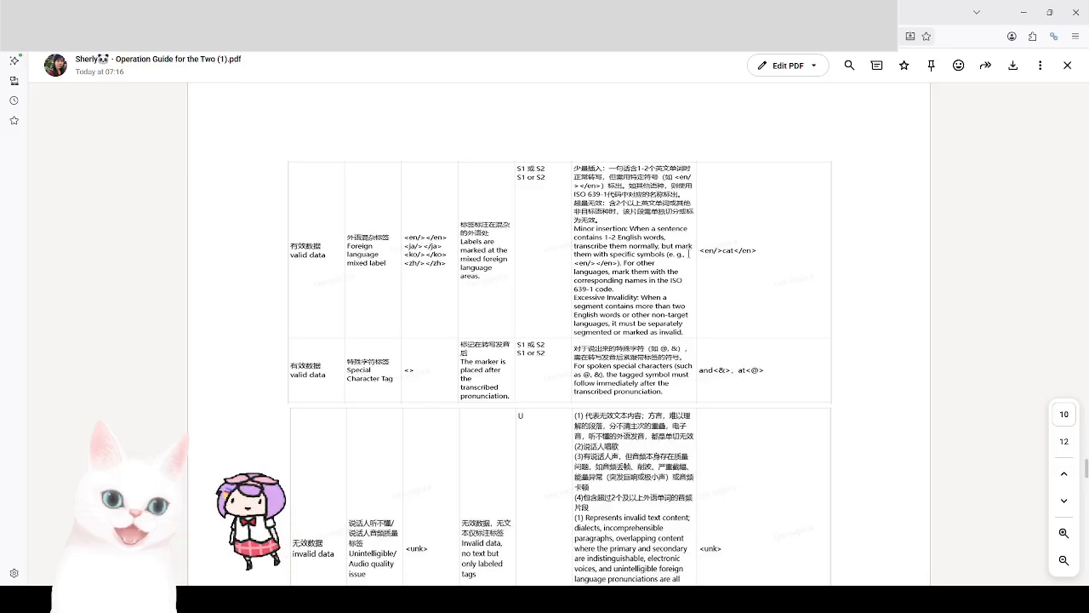
scroll(710, 276, up, 2)
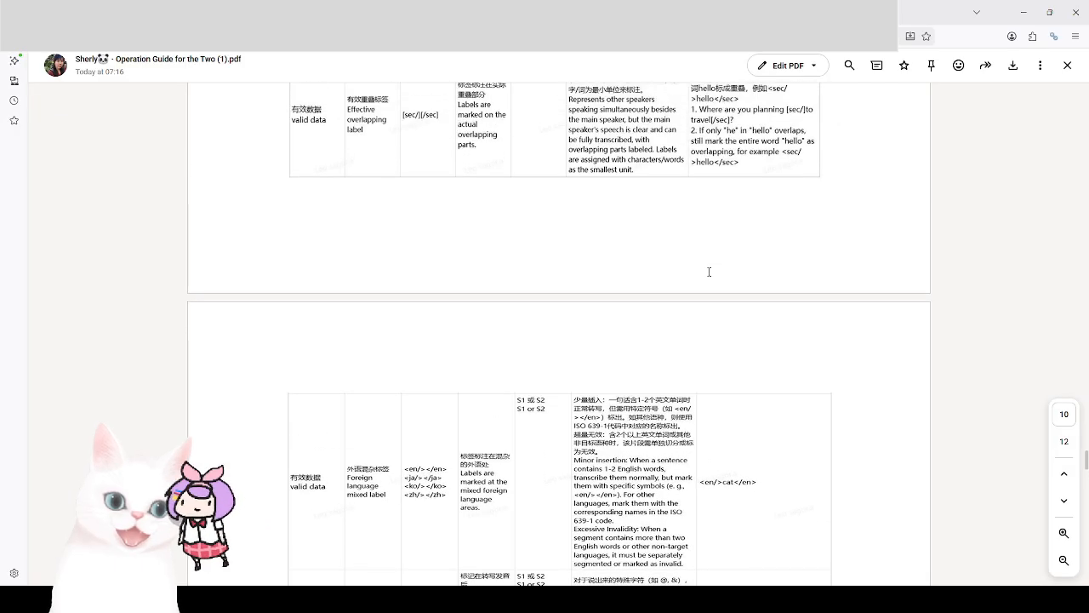
scroll(709, 271, down, 2)
key(ctrl+Tab)
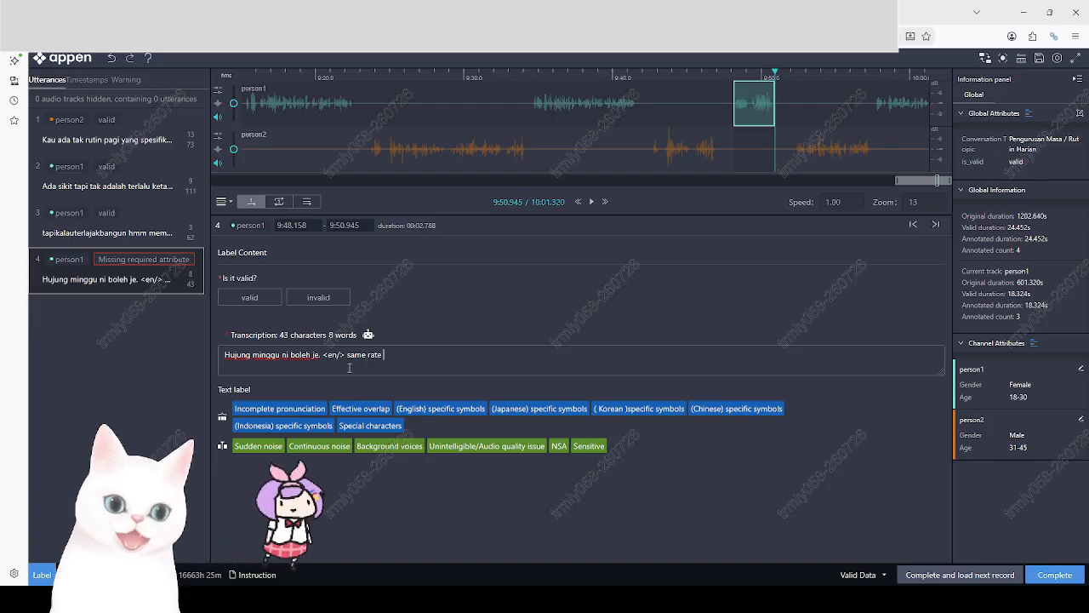
Enclose the example phrase "same rate" in the English symbols <en/> and </en>, and delete the tagged example from the transcription
mouse_move(347, 355)
mouse_down()
mouse_move(323, 355)
mouse_move(366, 357)
mouse_up()
key(BackSpace)
click(440, 408)
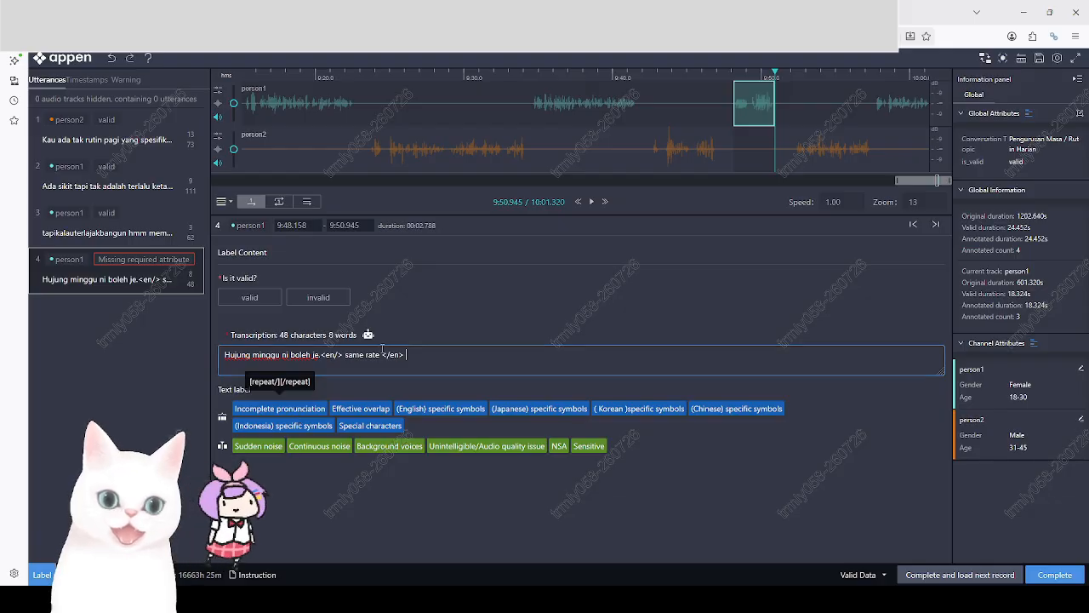
drag(321, 354, 436, 354)
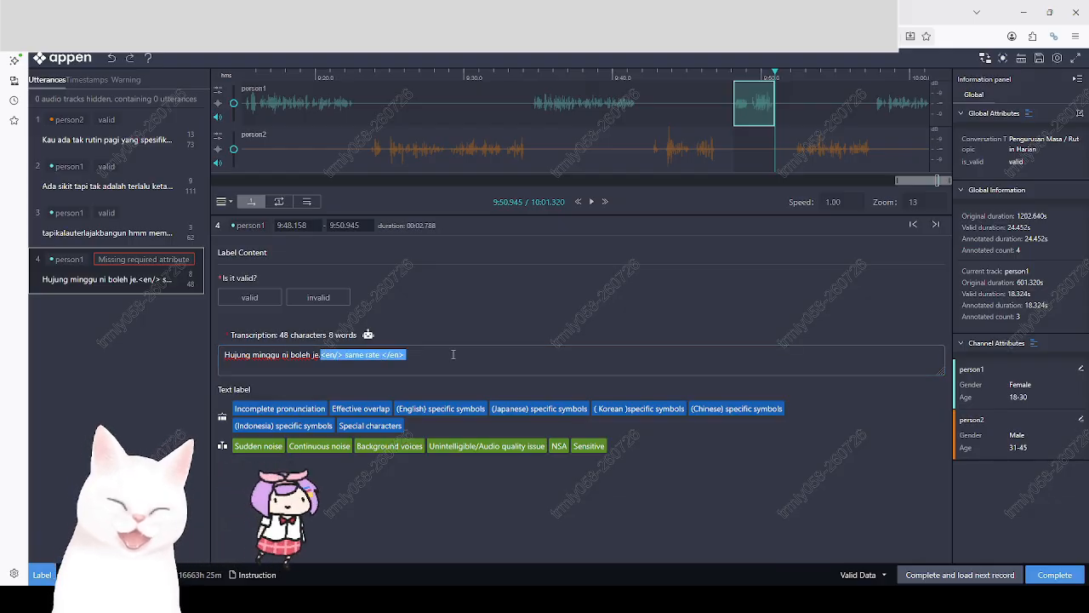
key(BackSpace)
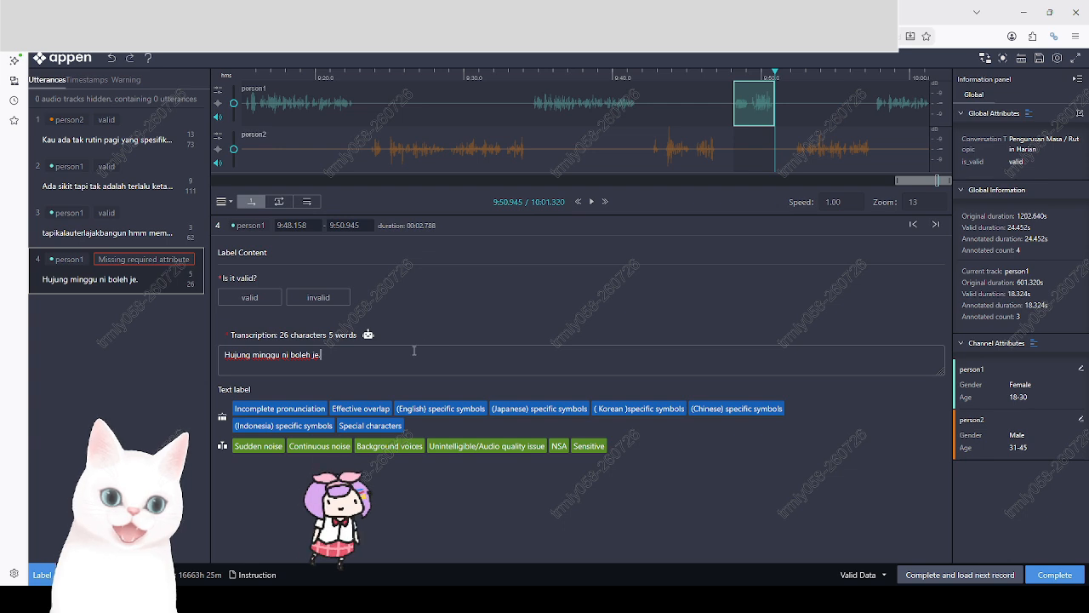
Add the example "Data data data data" to the transcription and mark its last three words with the incomplete pronunciation label
text(data data dat)
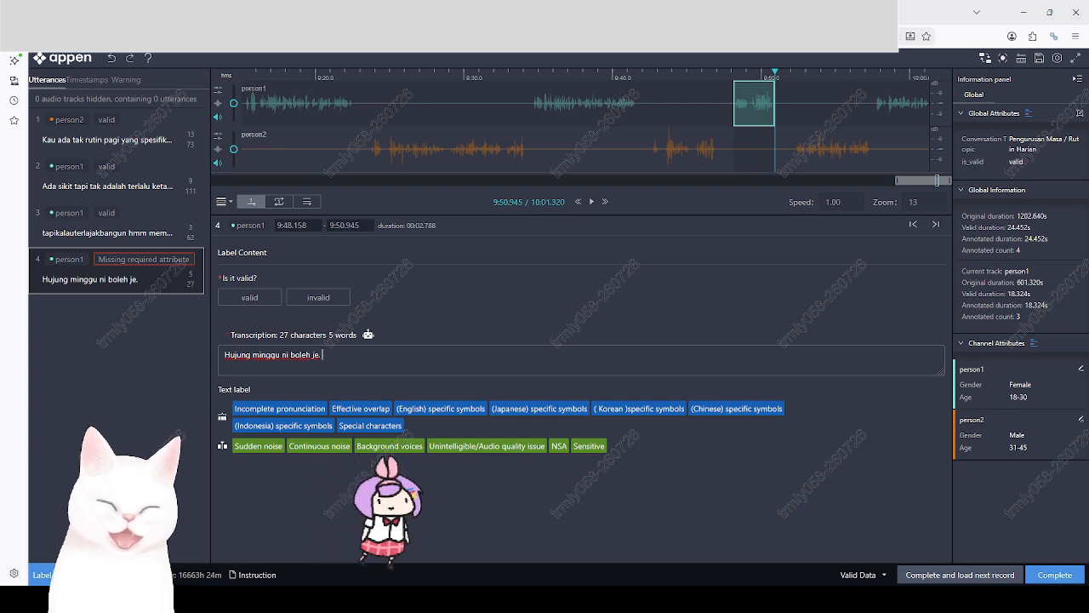
text(a data)
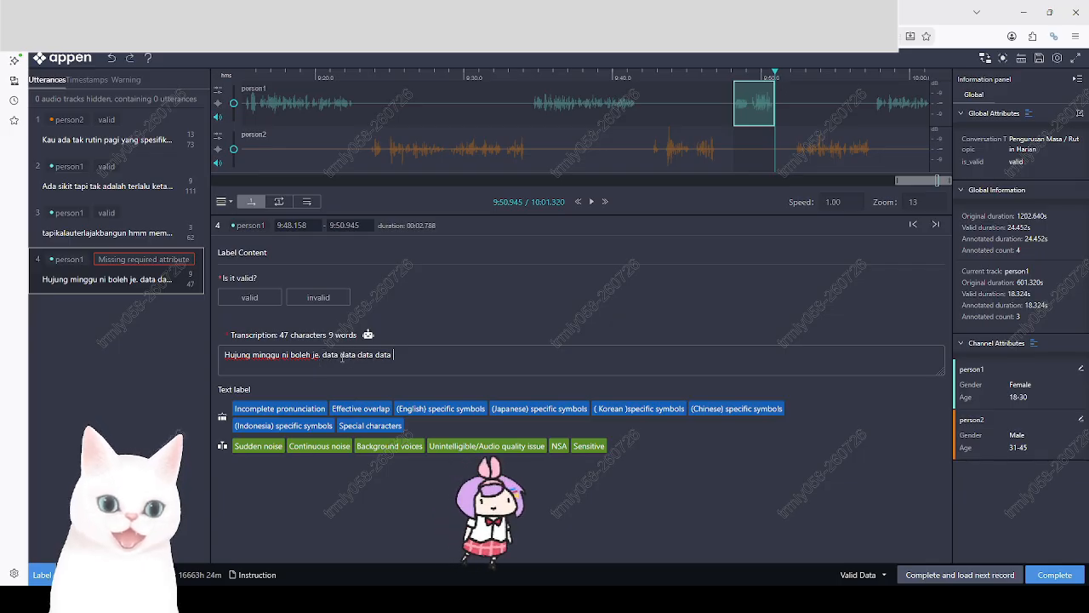
drag(341, 356, 394, 355)
click(277, 410)
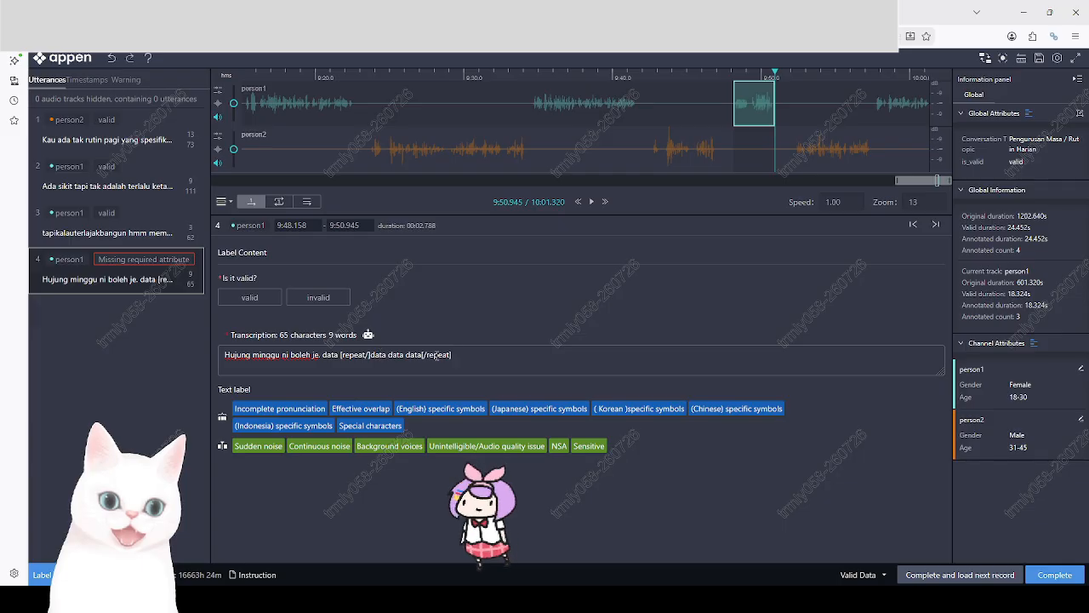
drag(328, 353, 322, 353)
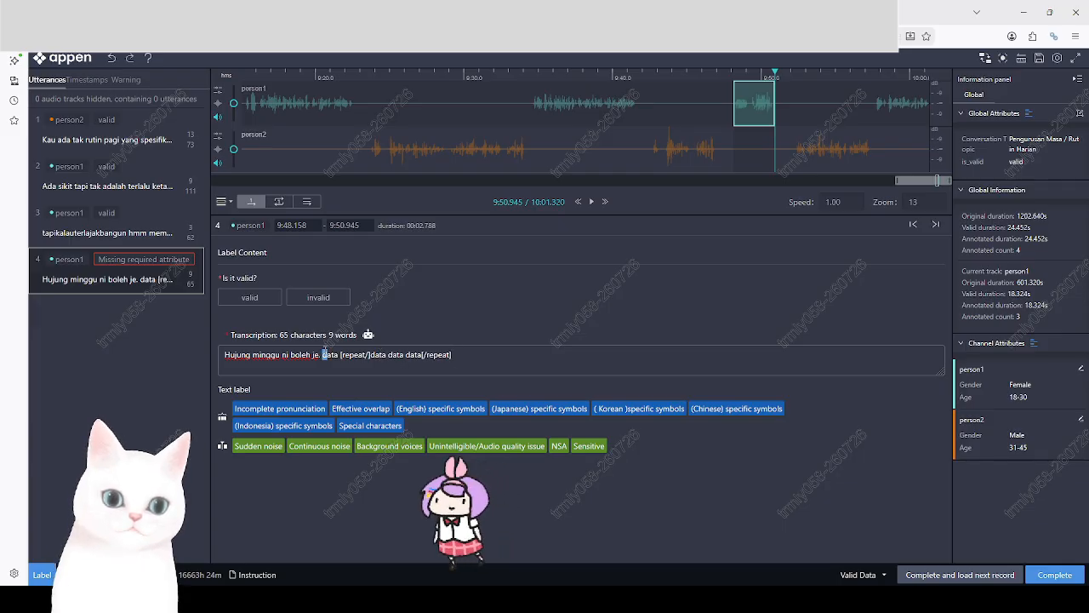
text(D)
click(497, 351)
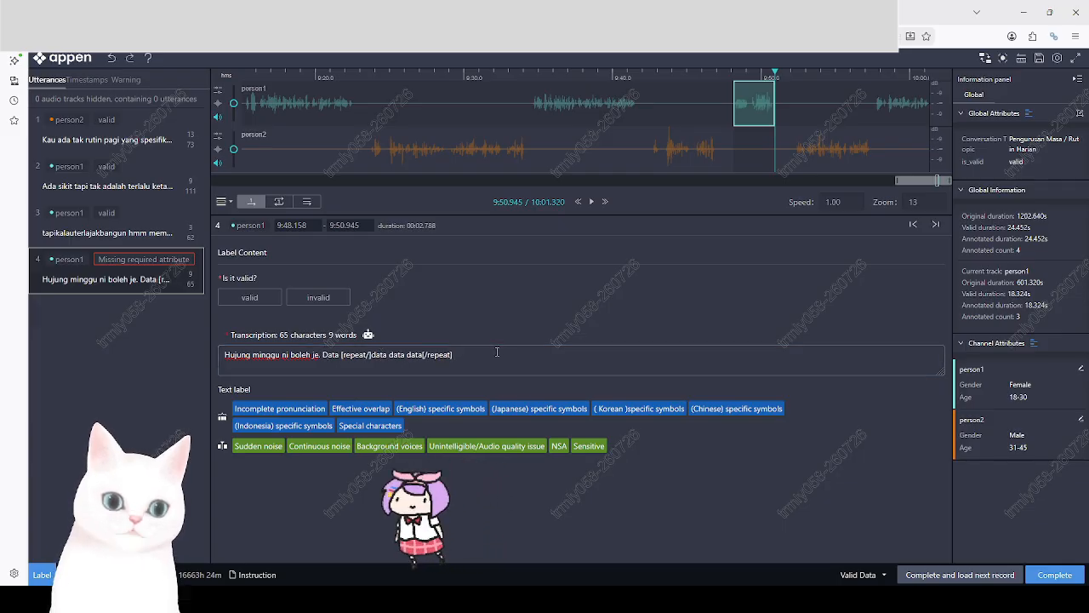
Add the example "Ga garuk garuk." and mark "Ga" and the last "garuk" with the incomplete pronunciation label
text(. Ga garuk garuk)
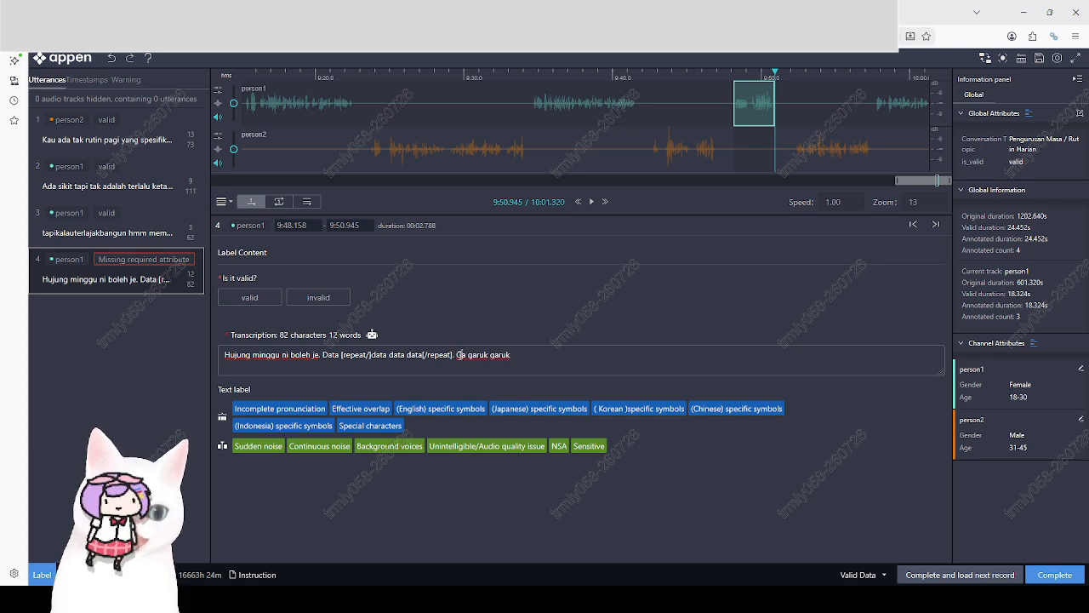
click(310, 411)
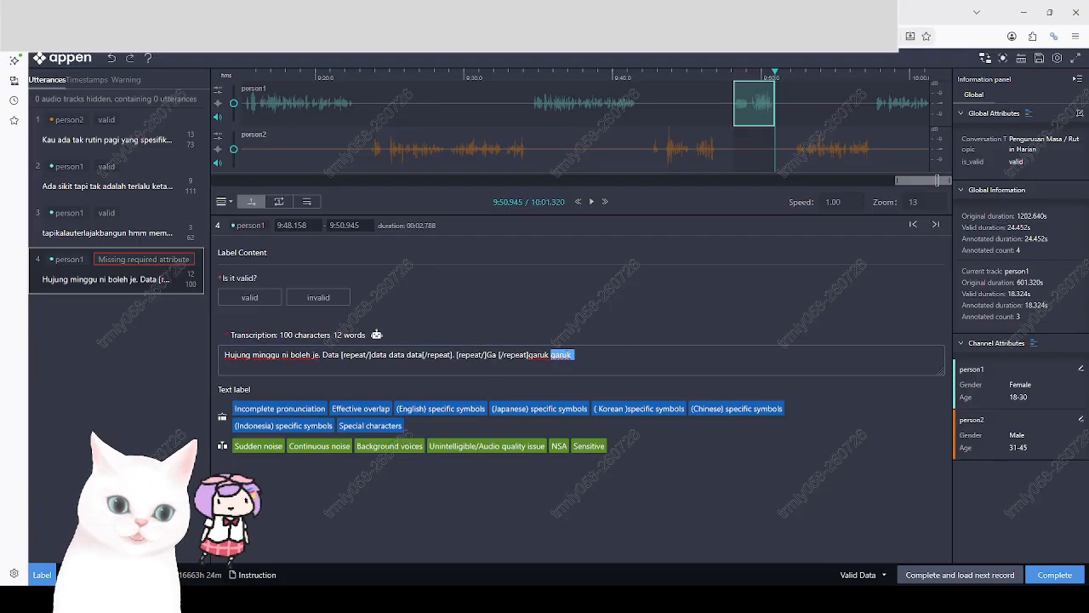
click(281, 409)
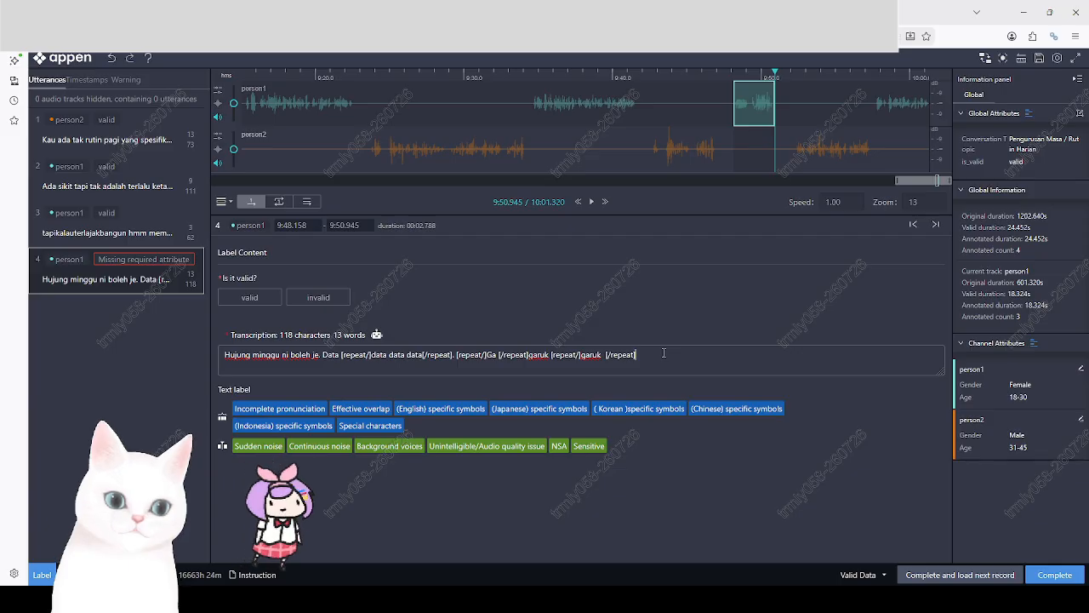
text(.)
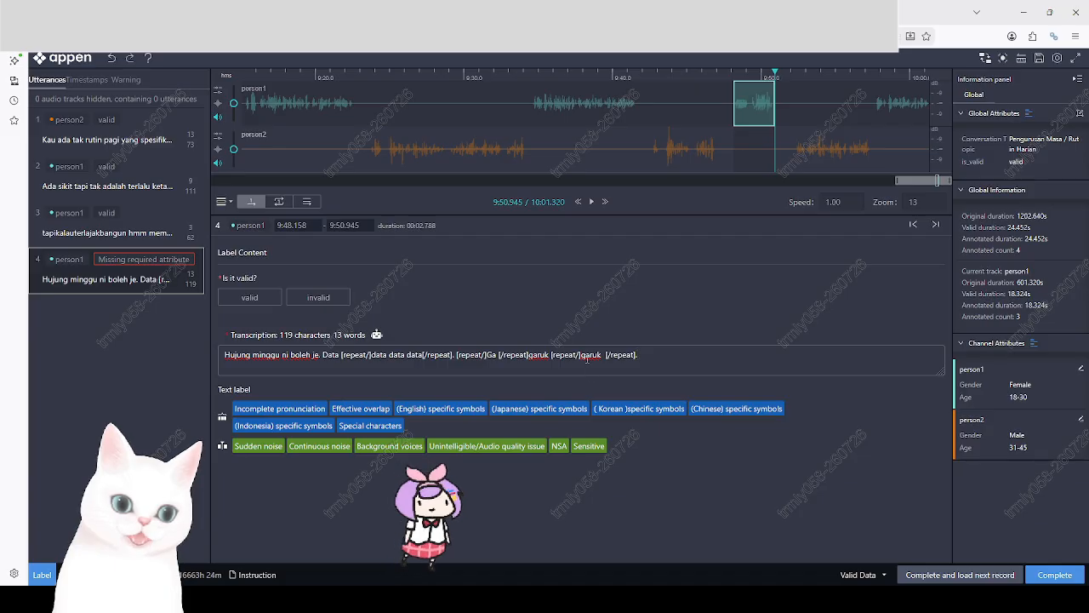
click(530, 355)
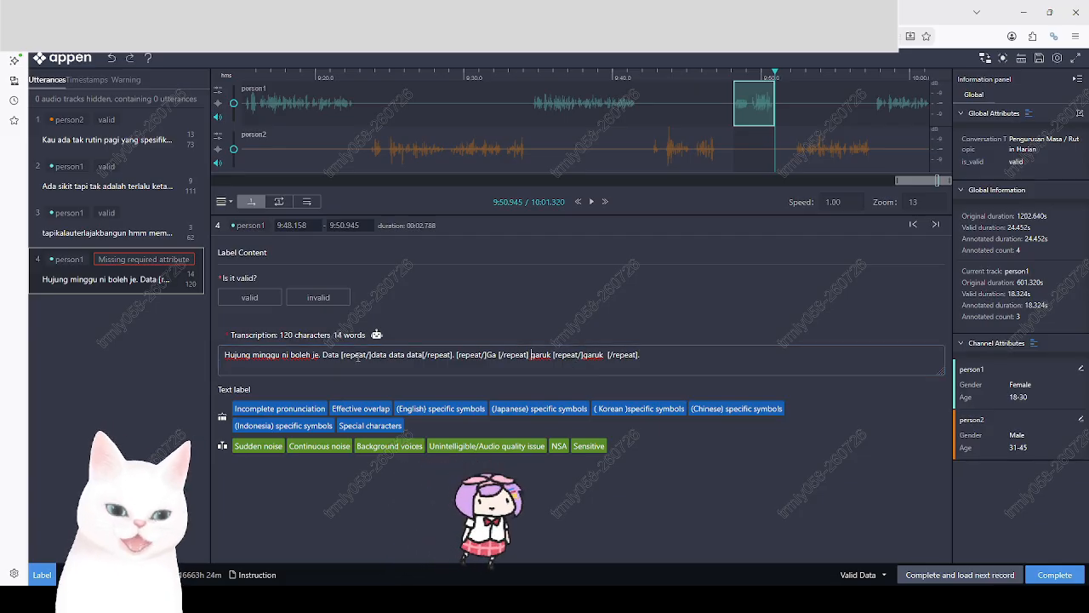
Delete the repetition examples that follow "Hujung minggu ni boleh je." in the transcription
drag(323, 355, 723, 355)
key(BackSpace)
key(BackSpace)
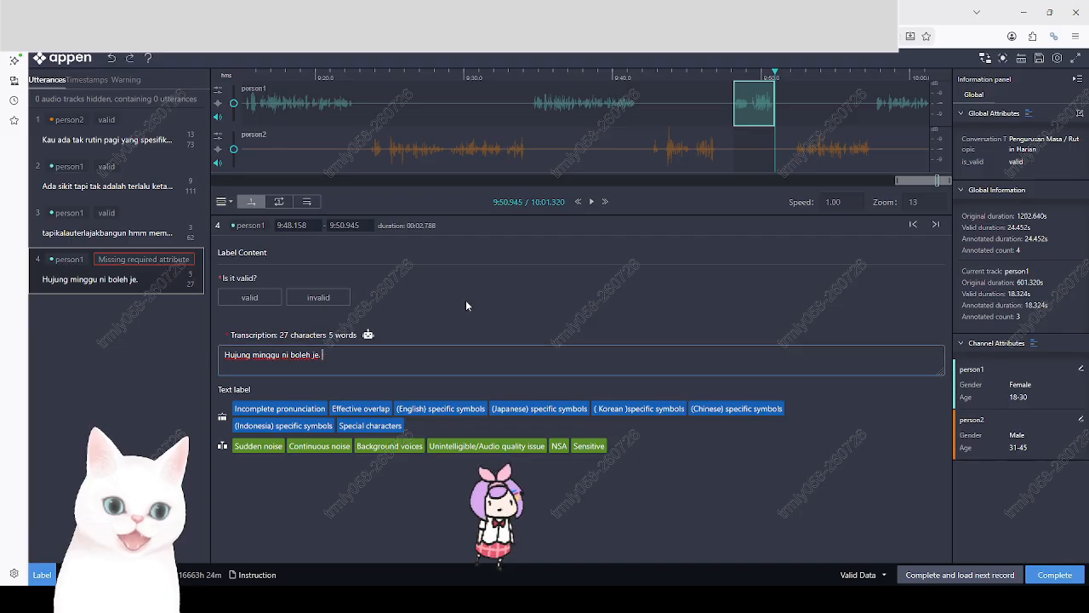
Switch to the operation guide PDF, examine the incomplete pronunciation, overlap and noise label definitions, and return to Appen
key(ctrl+Tab)
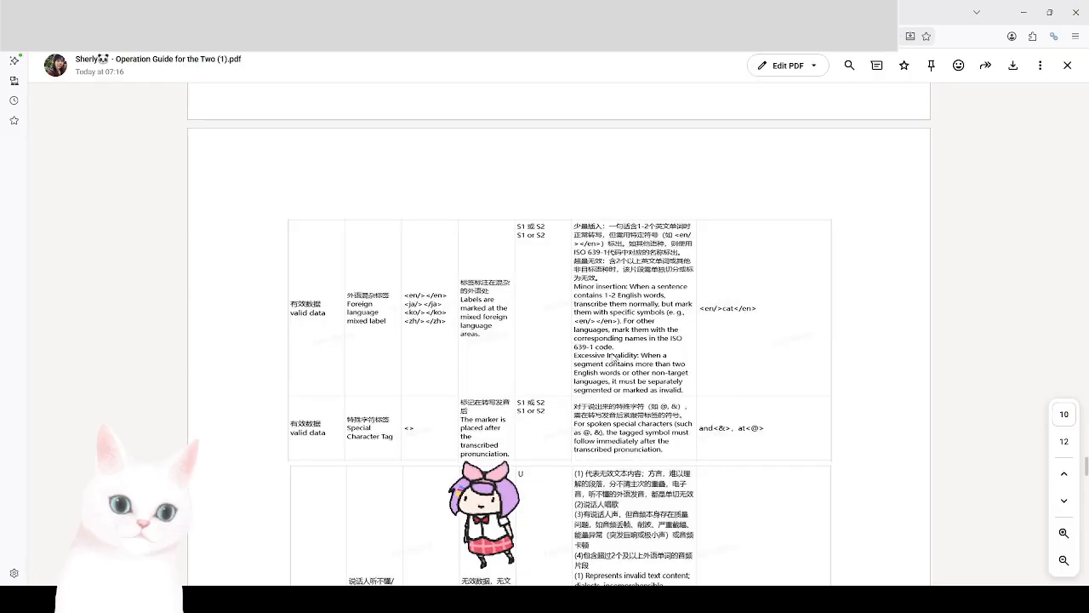
scroll(613, 357, up, 2)
scroll(614, 358, up, 5)
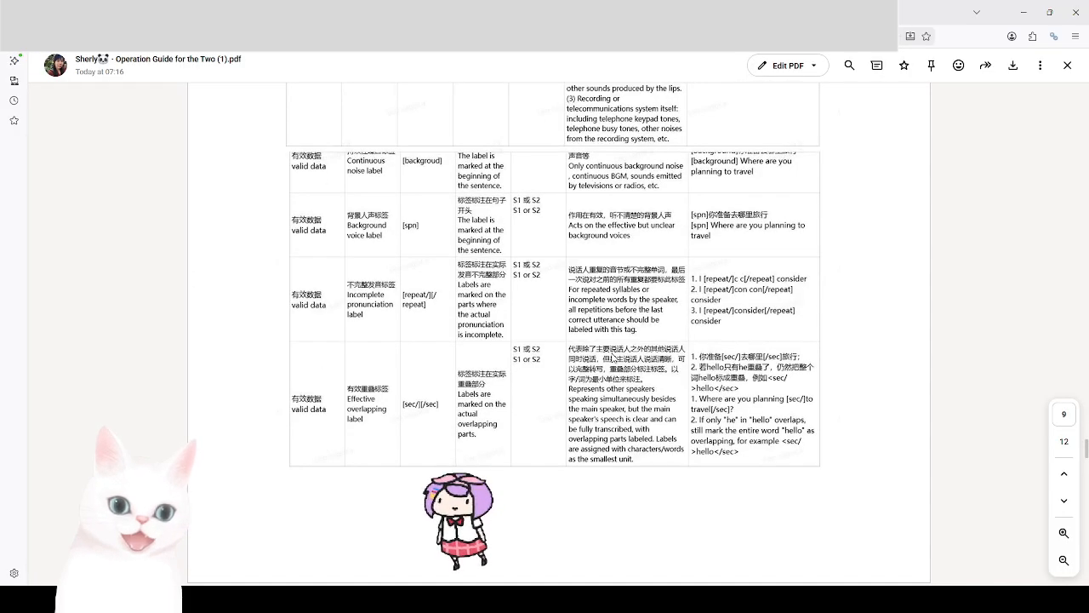
scroll(613, 358, up, 1)
scroll(612, 357, up, 4)
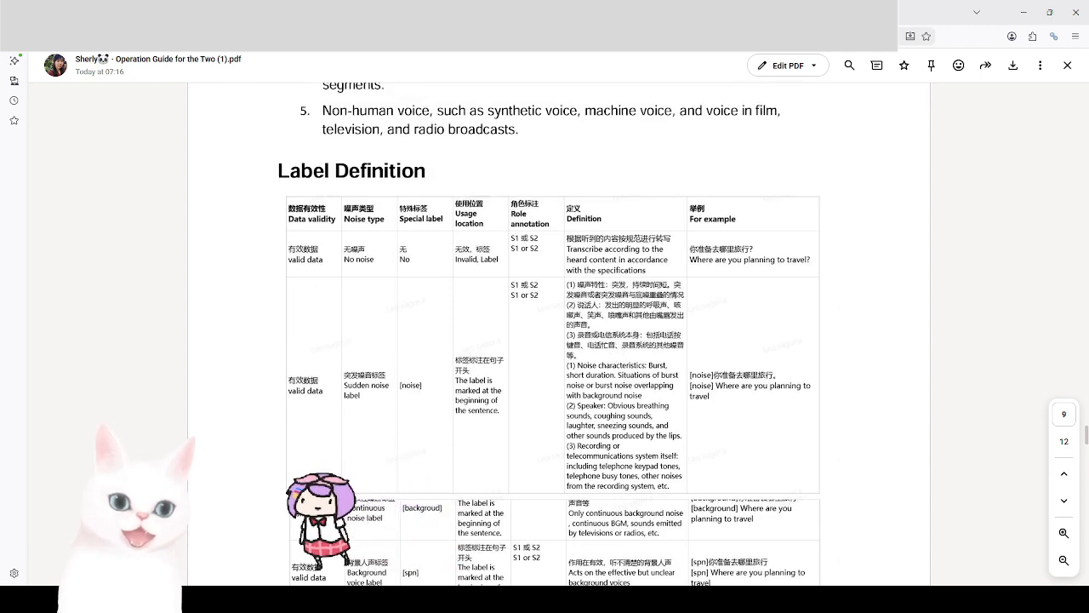
key(ctrl+Tab)
key(ctrl+Tab)
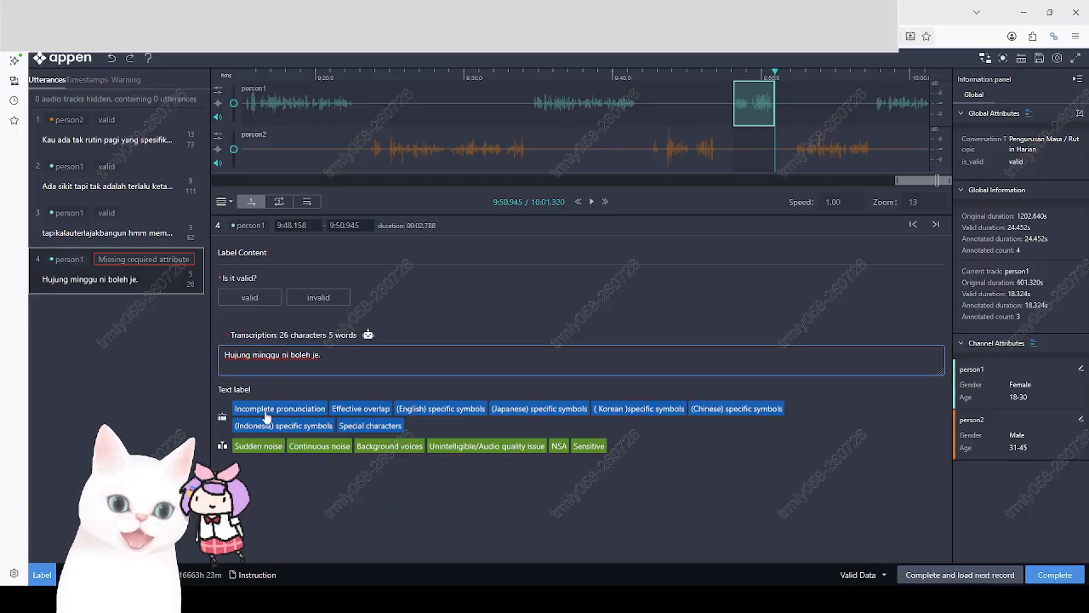
Insert the sudden noise label [noise] at the start of the transcription and check its placement against the operation guide's label table
click(222, 357)
click(267, 445)
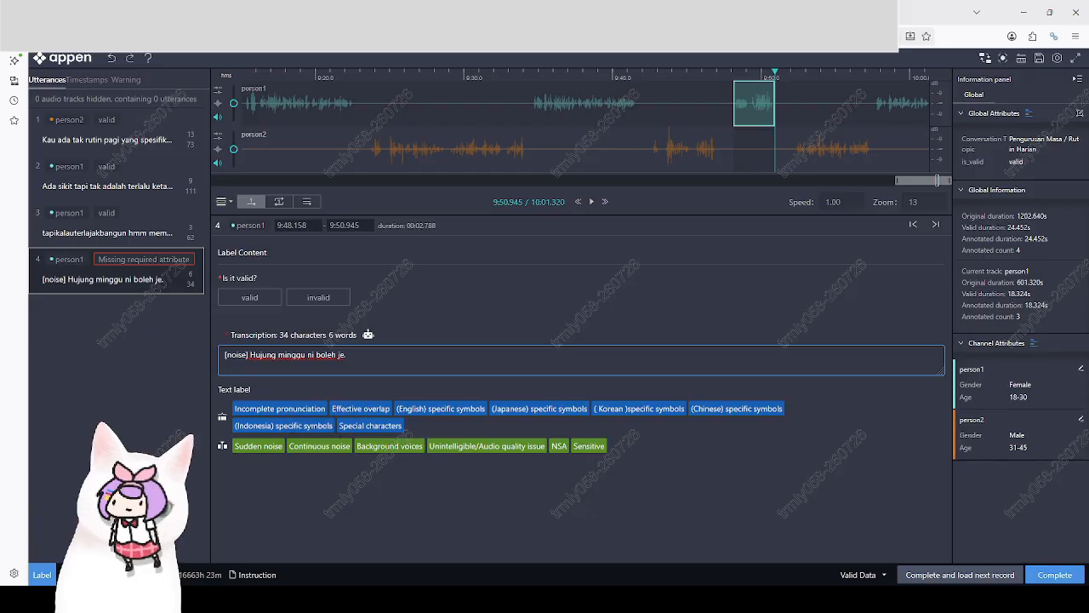
key(ctrl+Tab)
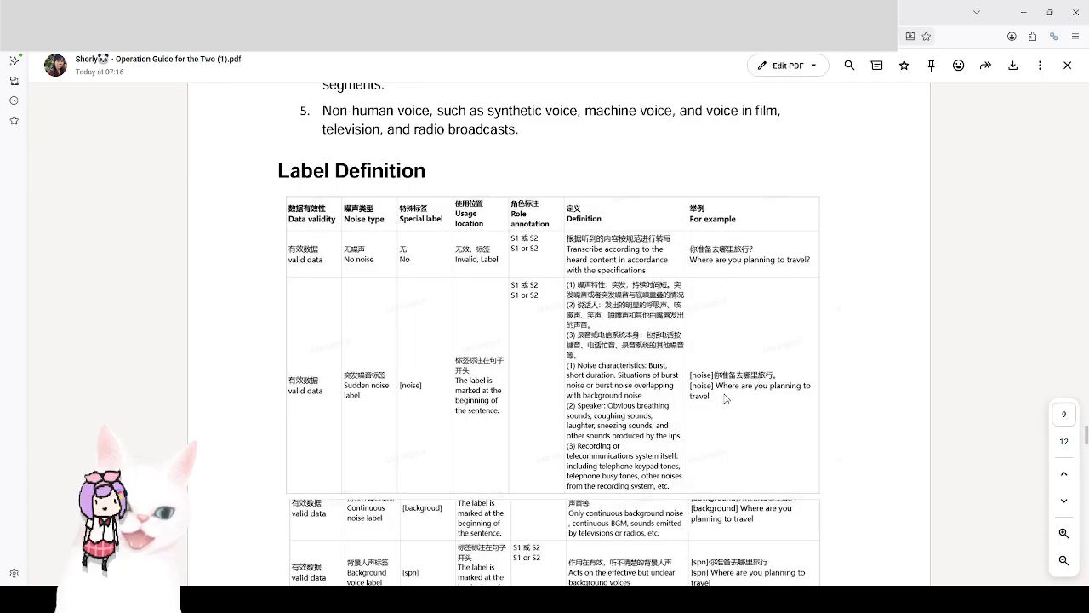
scroll(725, 398, down, 3)
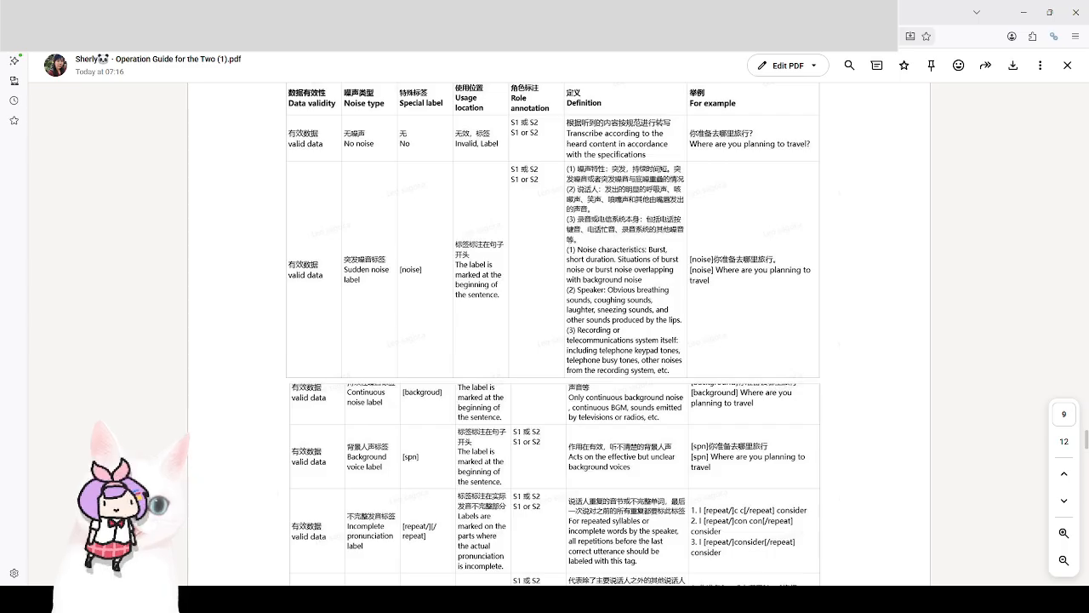
key(ctrl+Tab)
key(ctrl+Tab)
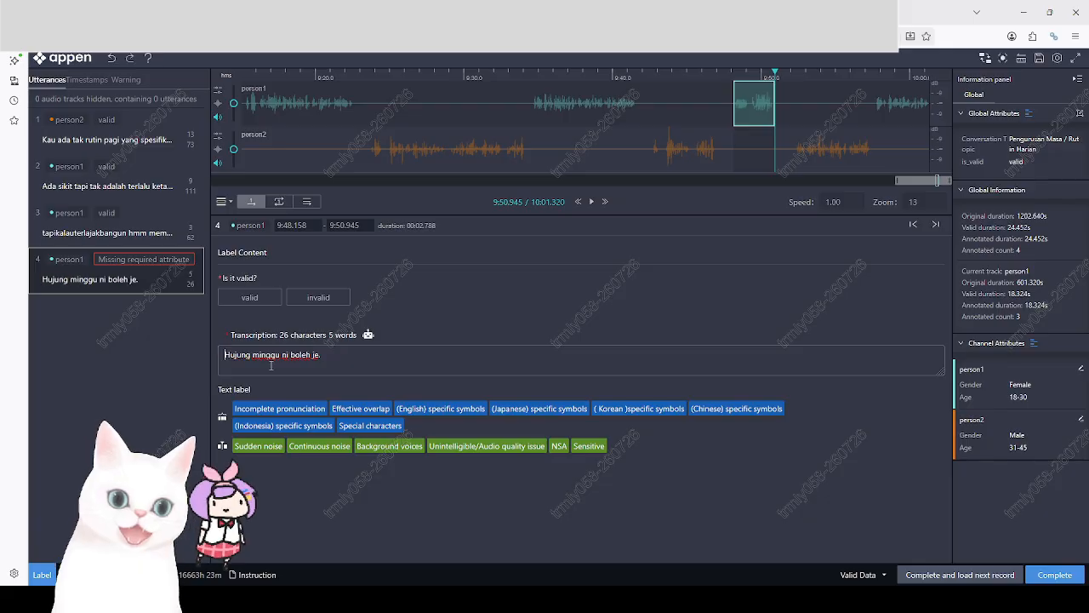
Try the [background] and [spn] noise labels in turn at the start of "Hujung minggu ni boleh je." and delete each one
click(383, 443)
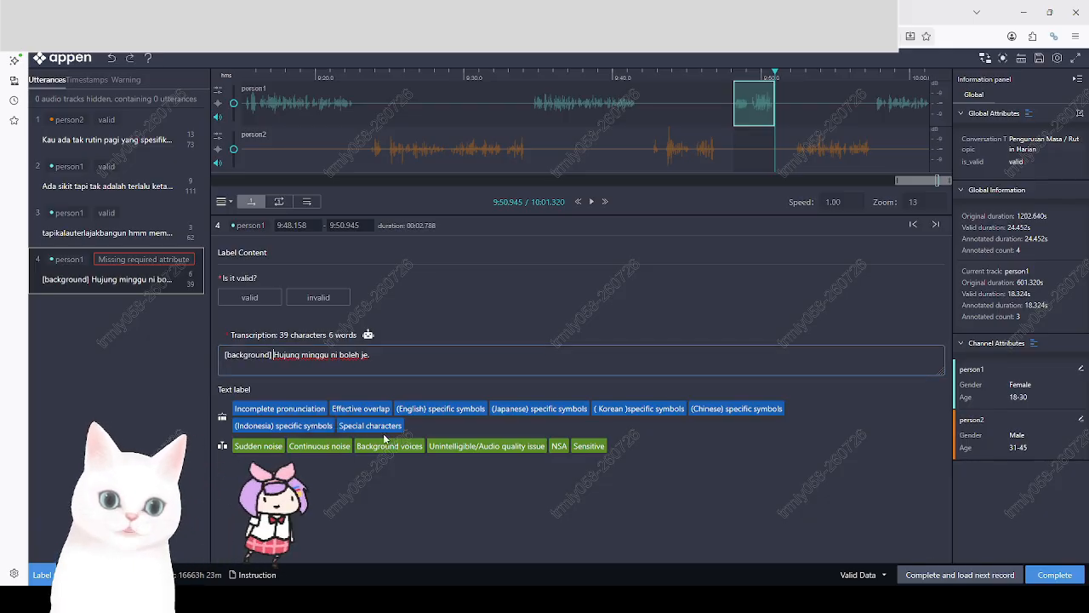
drag(272, 354, 199, 353)
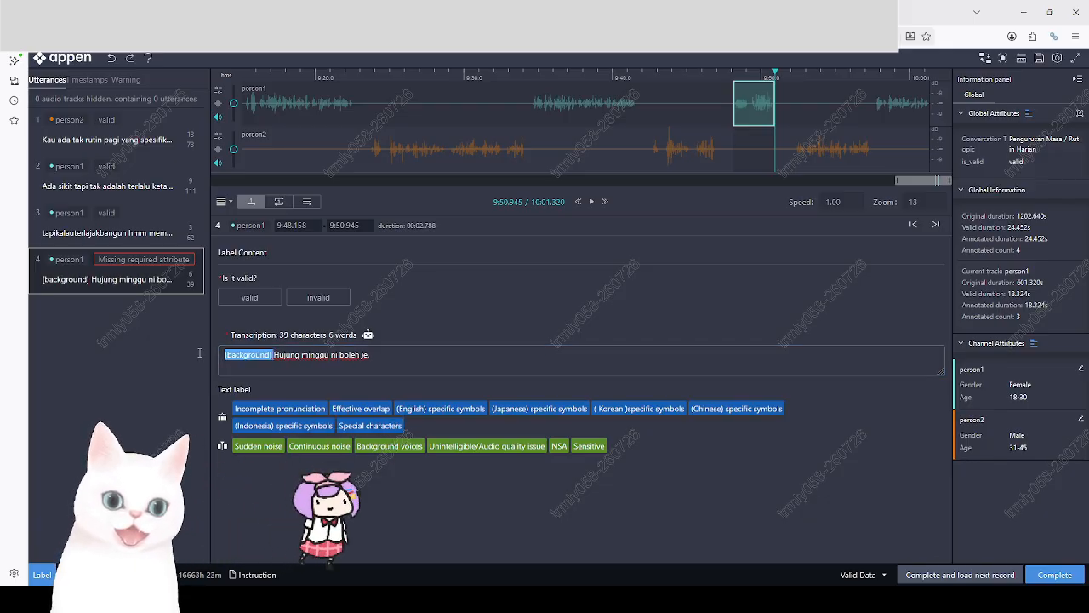
key(BackSpace)
click(358, 424)
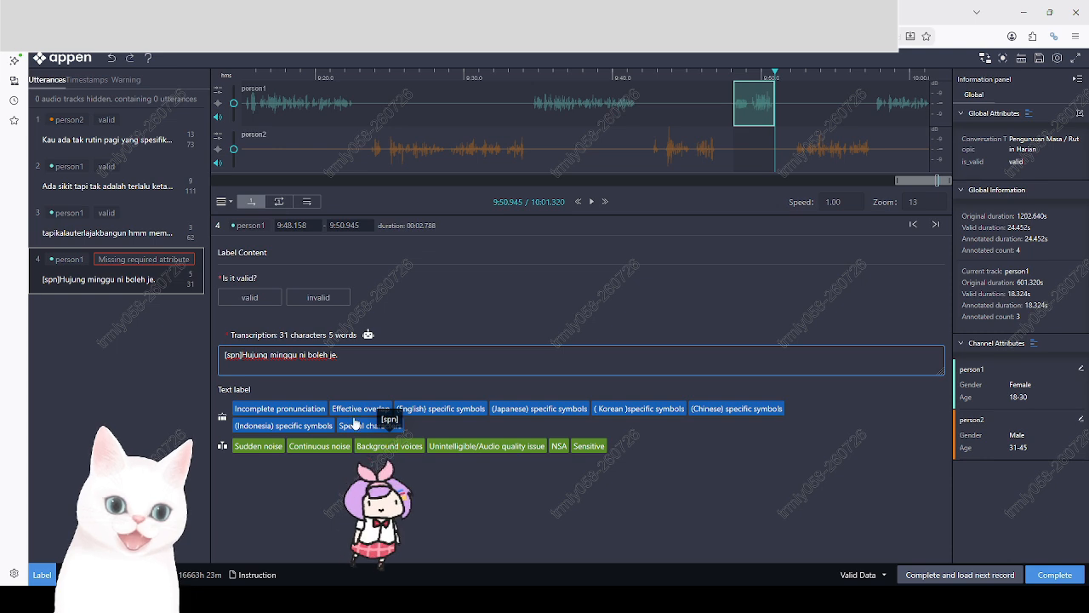
drag(246, 354, 188, 351)
key(BackSpace)
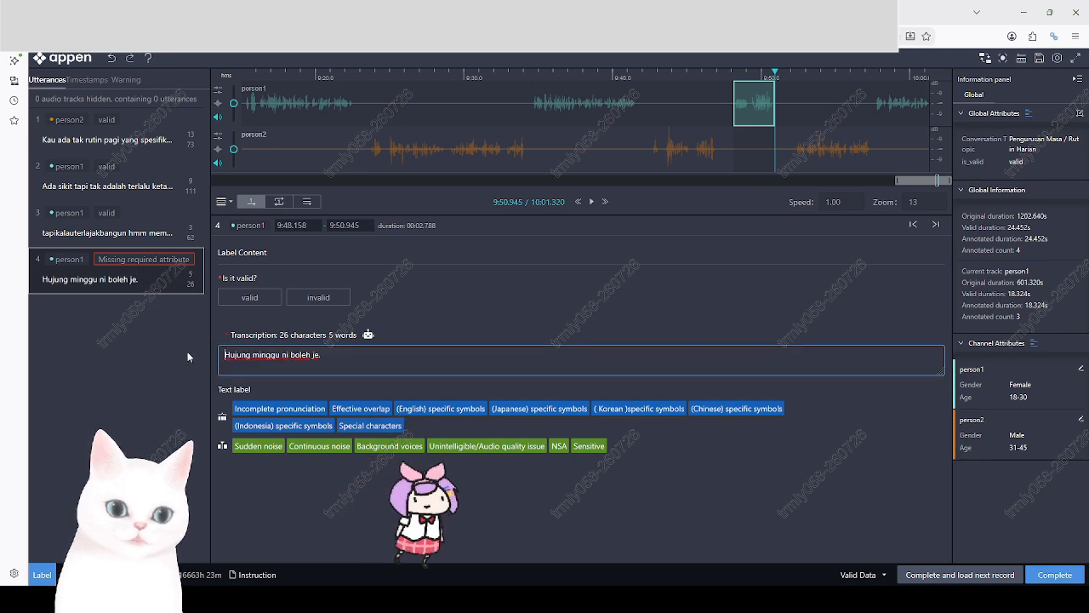
Mark the fourth utterance as valid and save the annotations
click(249, 297)
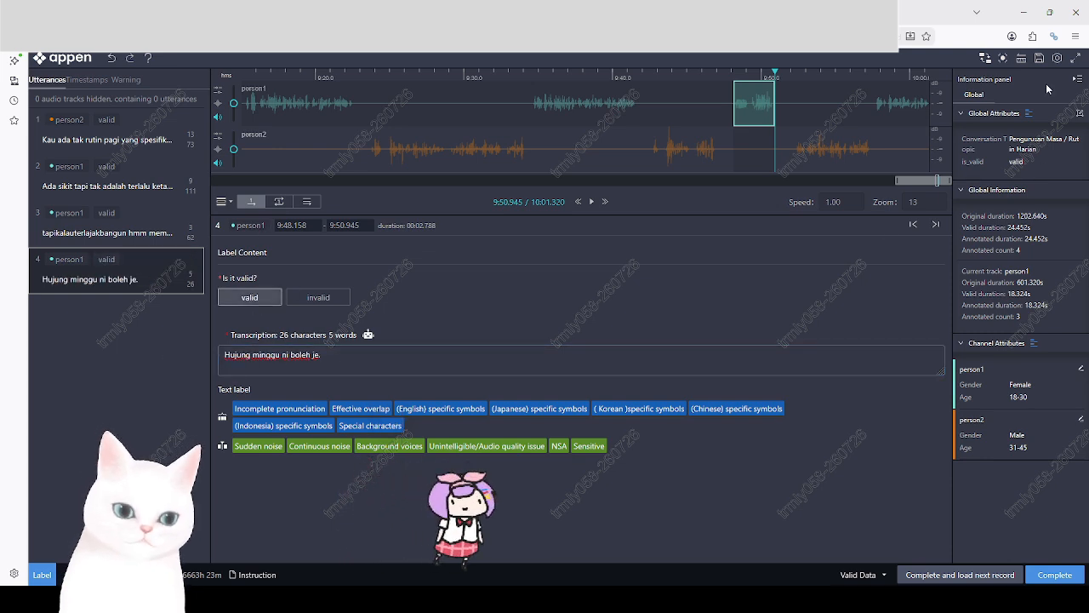
click(1040, 59)
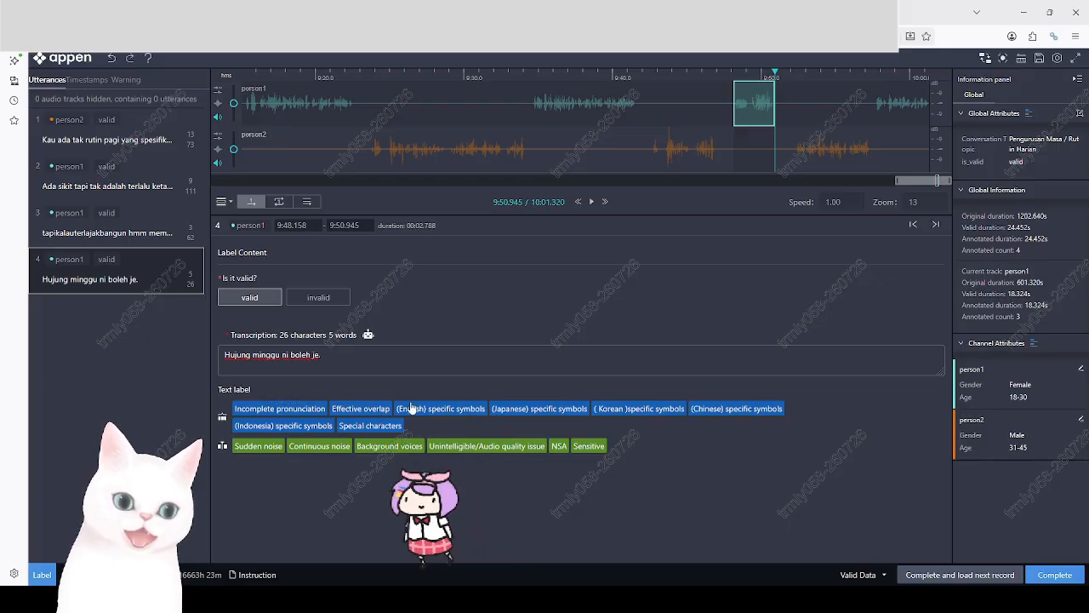
Add the spelled-out number example "Seribu sembilan ratus lapan puluh lapan." at the end of the first utterance's transcription
scroll(766, 115, up, 4)
scroll(763, 118, up, 5)
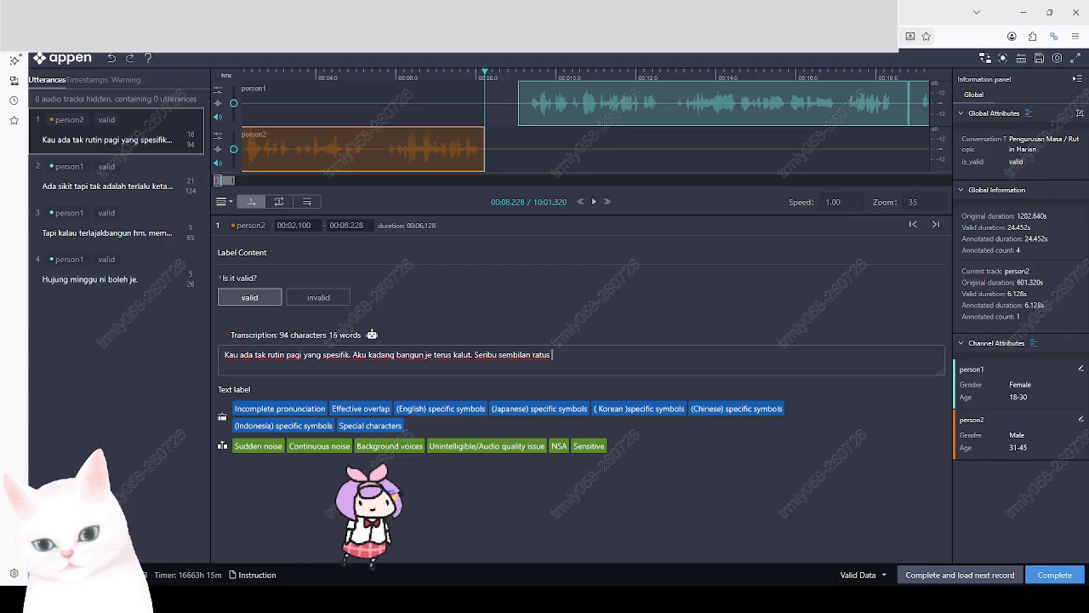
text(lap)
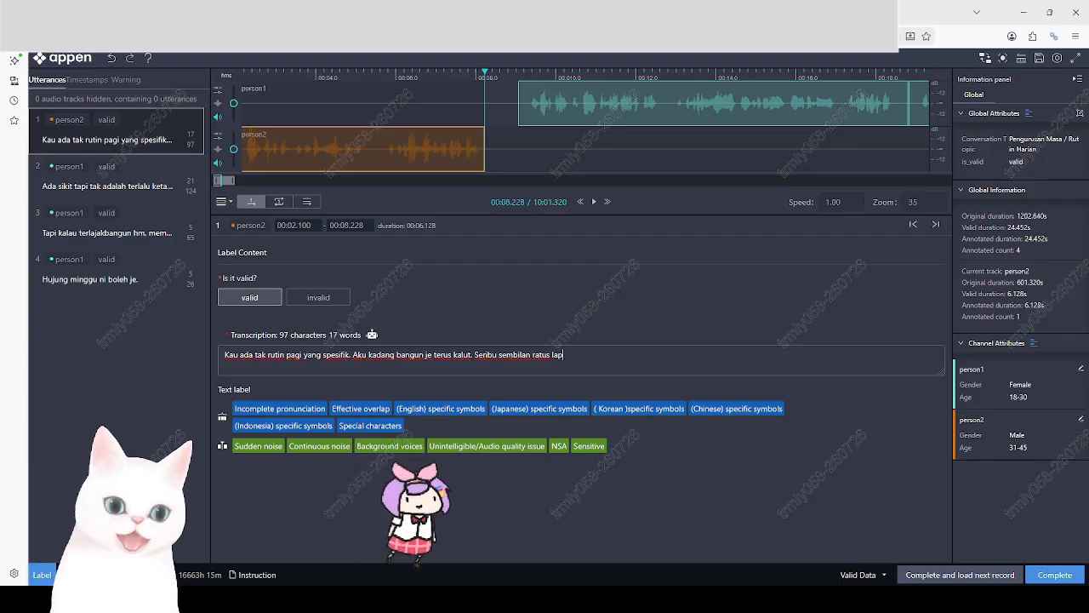
text(an puluh lapan.)
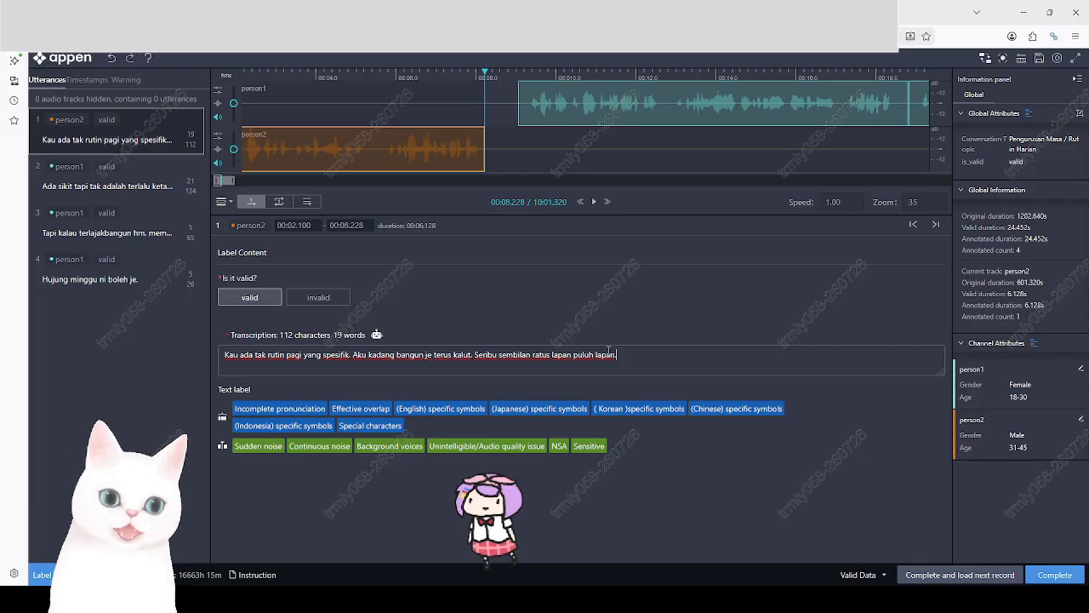
Switch to the Dewan Bahasa dan Pustaka dictionary and search for "lapan"
key(ctrl+Tab)
click(339, 124)
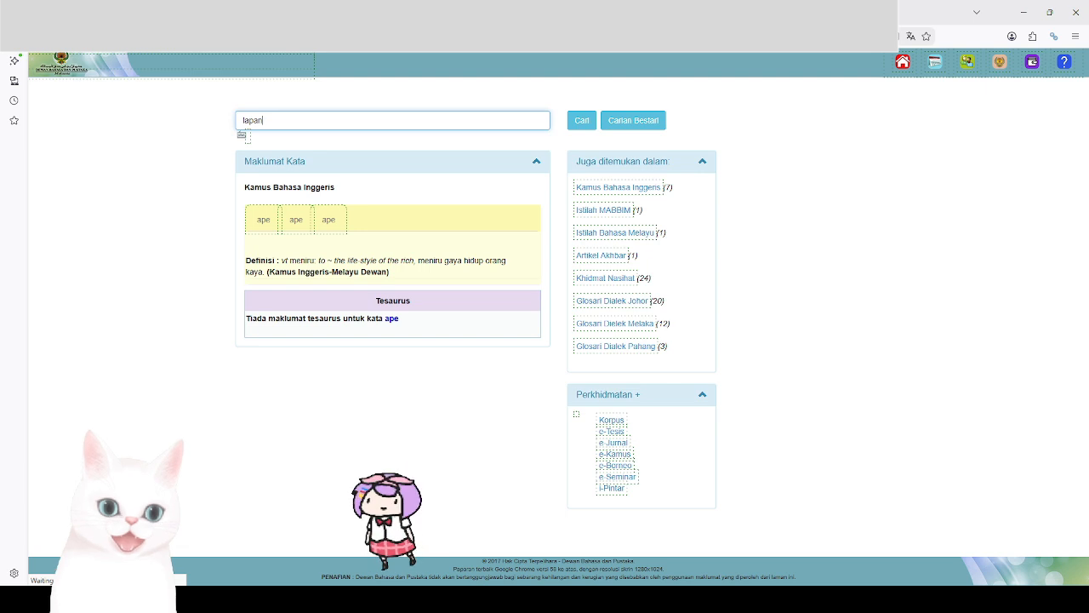
key(Return)
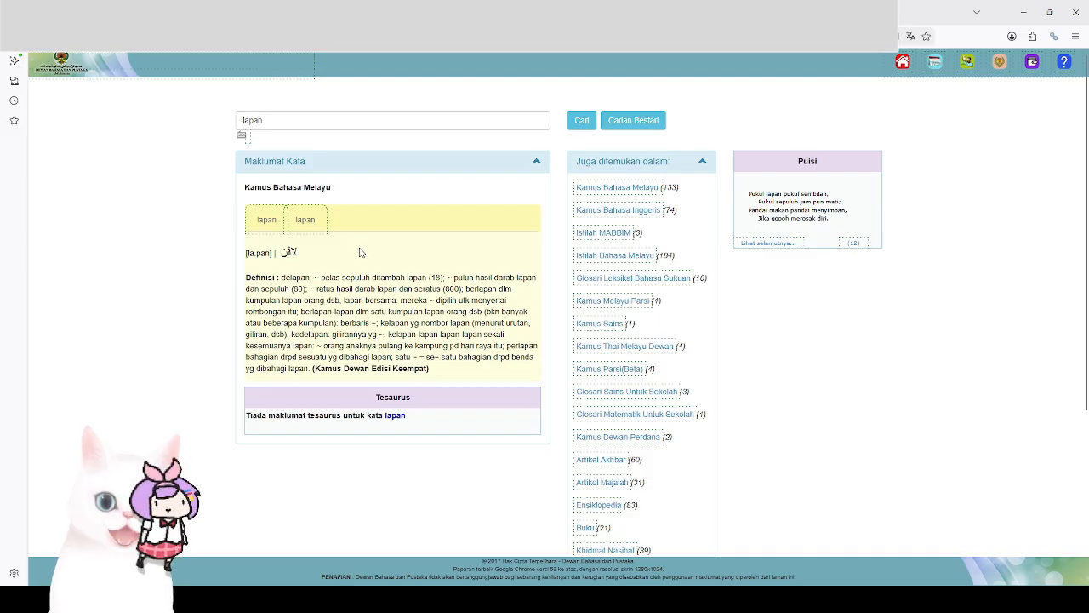
Search the dictionary for "delapan", check its entry, and return to Appen
click(242, 118)
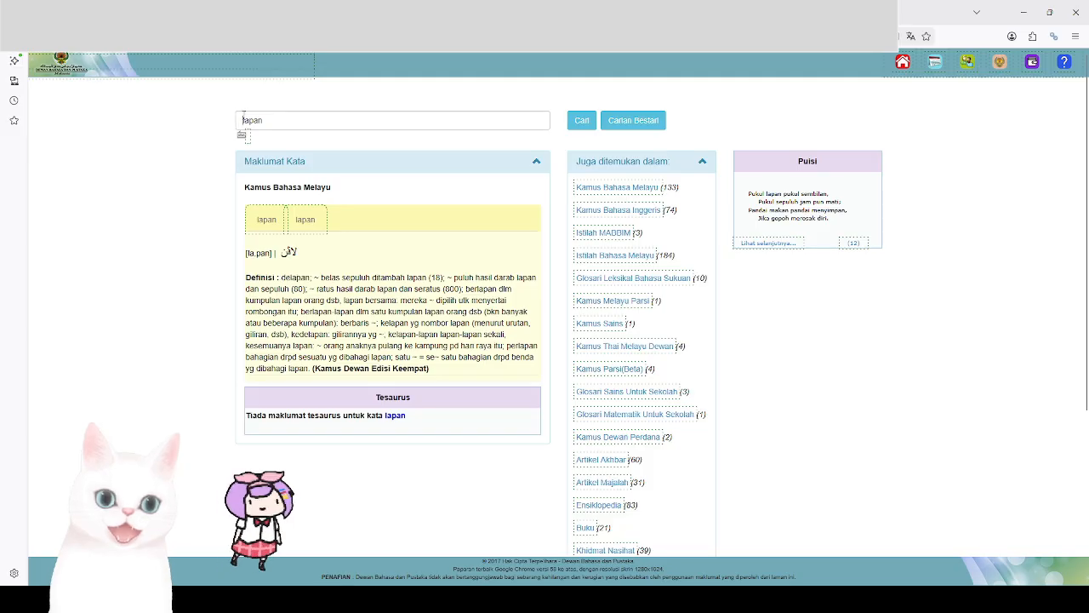
text(de)
key(Return)
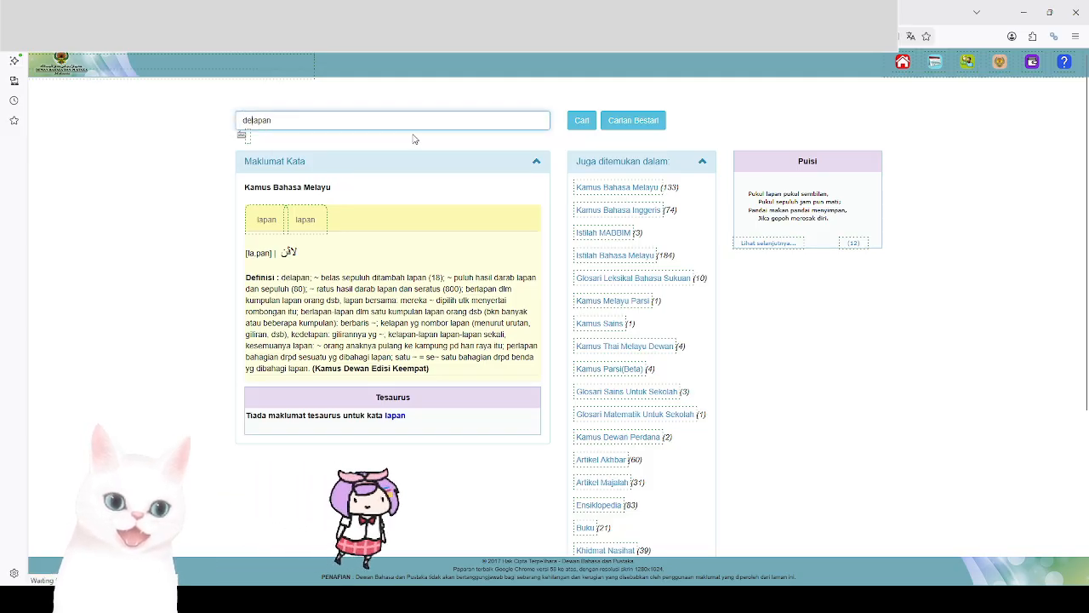
key(ctrl+Tab)
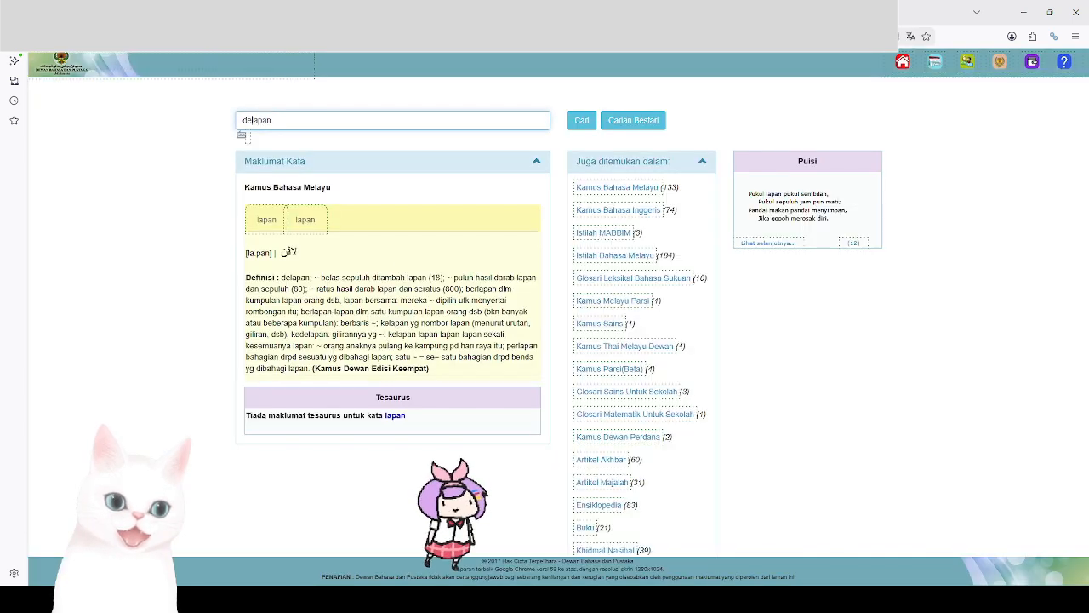
key(ctrl+Tab)
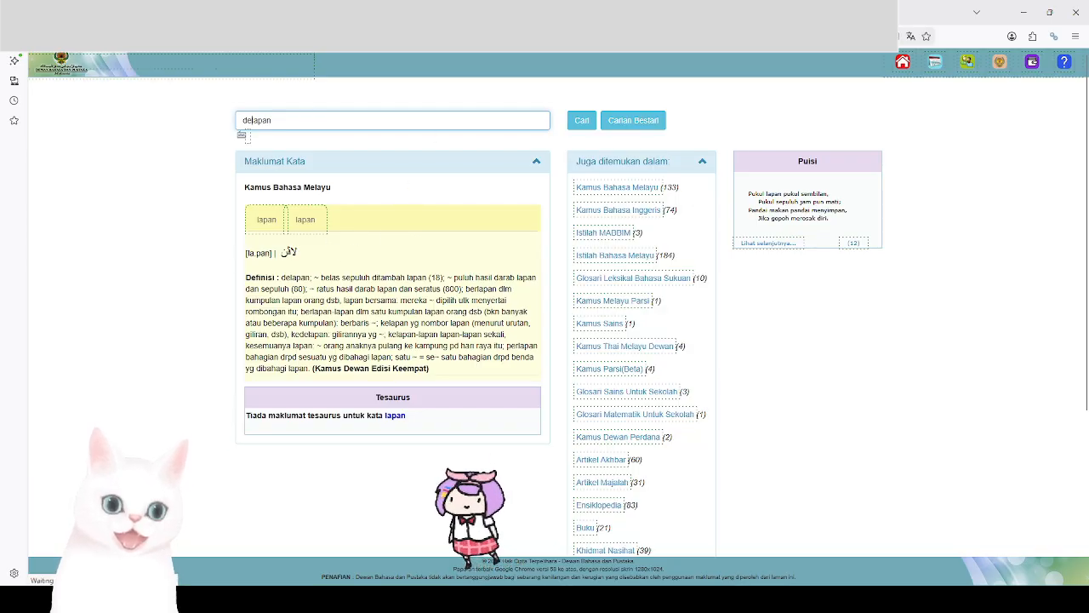
key(ctrl+Tab)
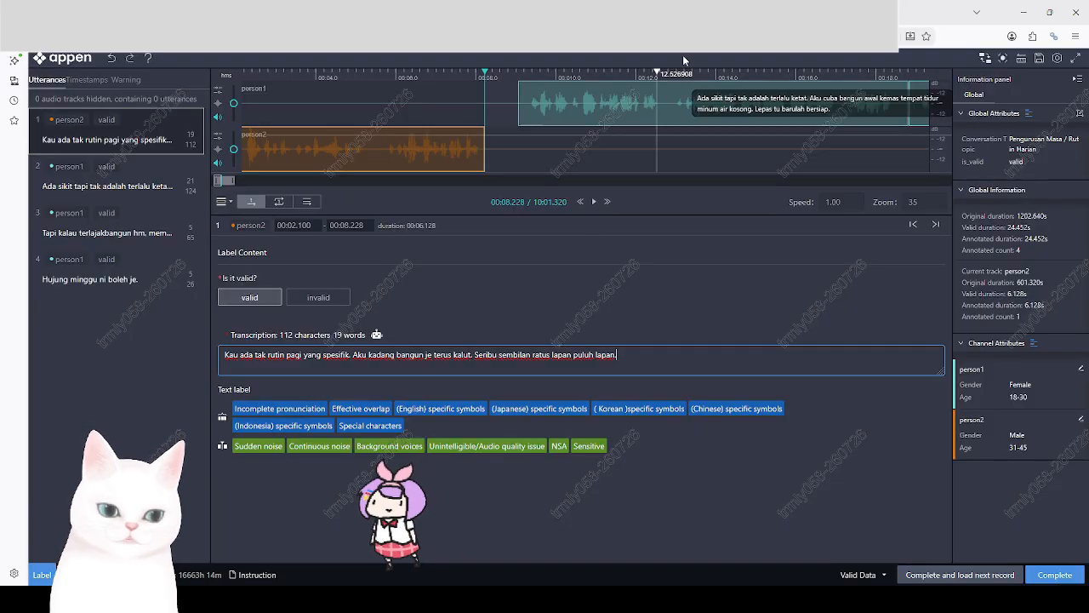
key(ctrl+shift+Tab)
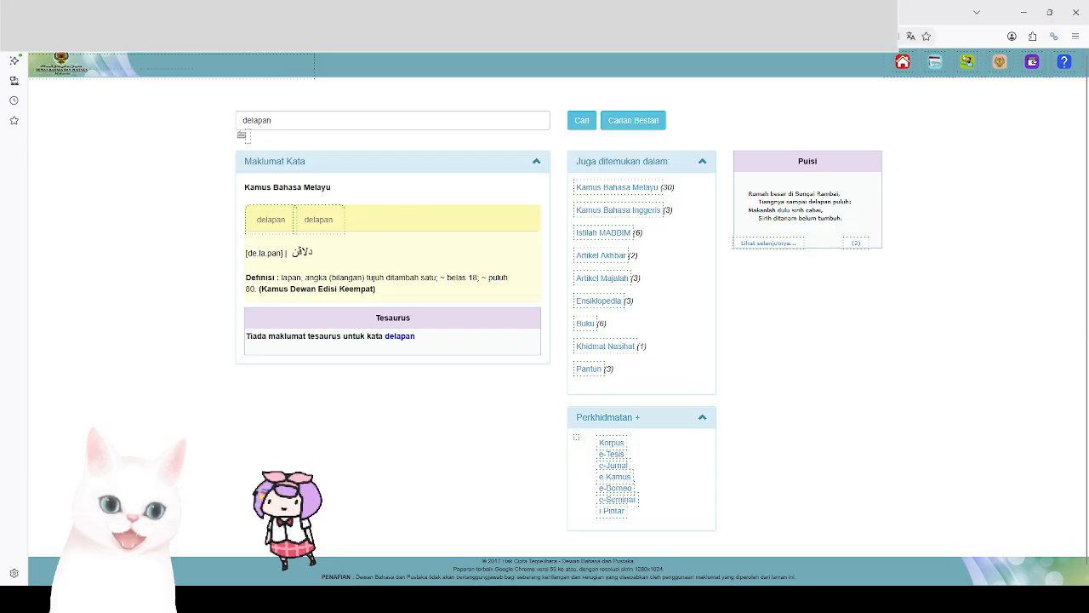
key(ctrl+Tab)
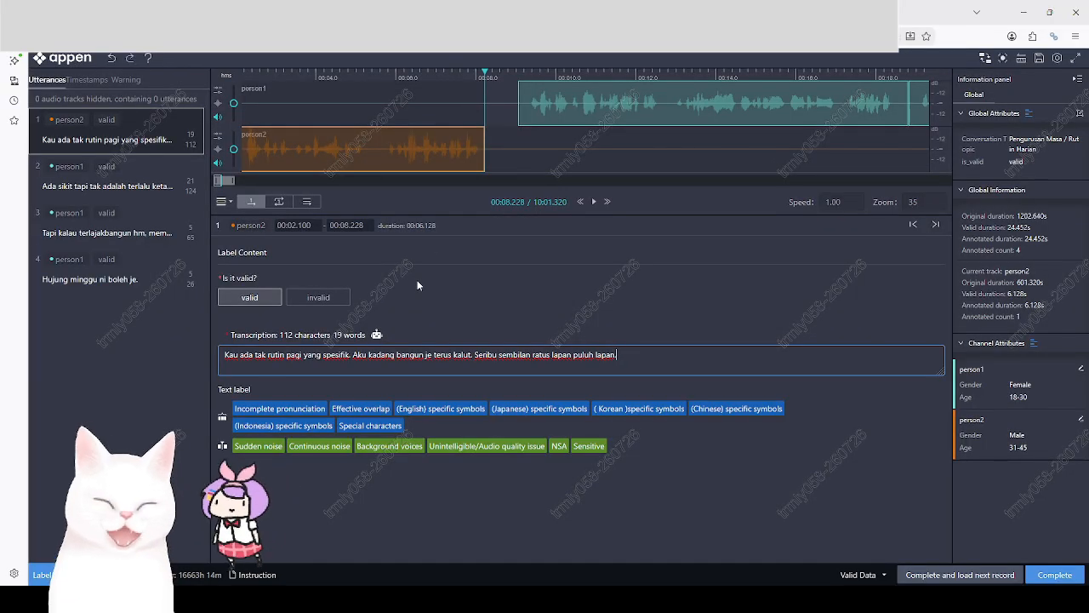
Delete the number example from the first transcription, read the Segmentation Guidelines image in the chat tab, and return to Appen
click(602, 363)
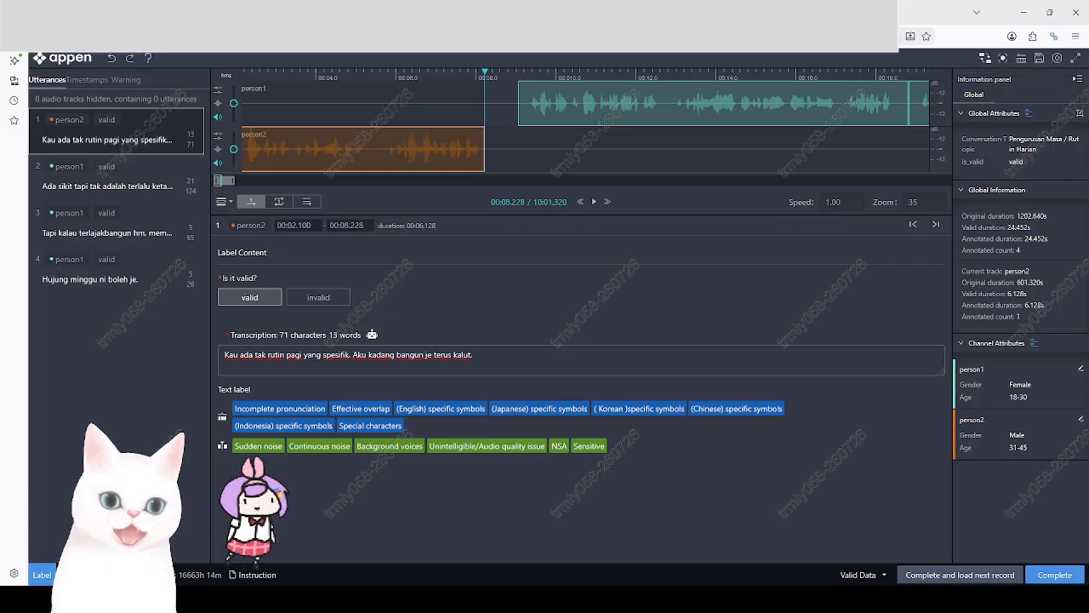
click(66, 12)
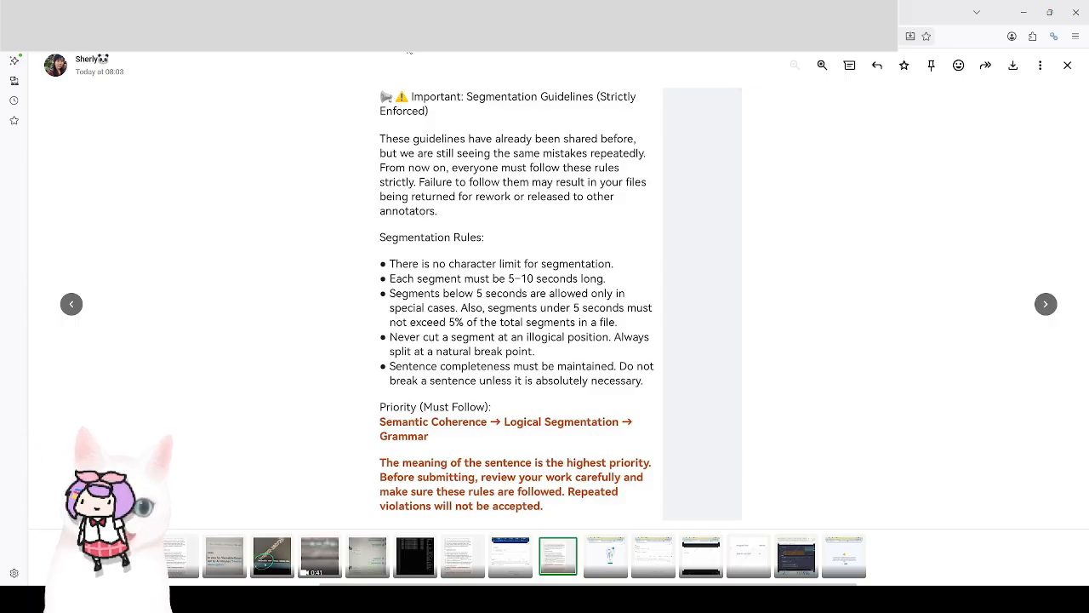
key(ctrl+Tab)
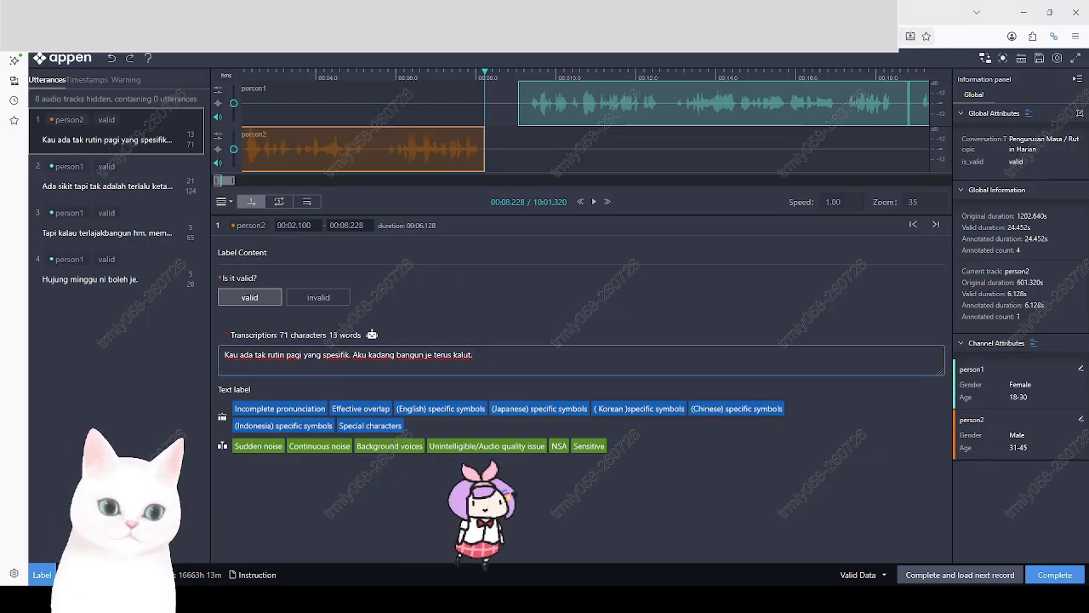
Add the bracketed note "(Tulis apa yang kalian dengar)." after "Aku kadang bangun je terus kalut." in the first transcription
click(624, 361)
text(())
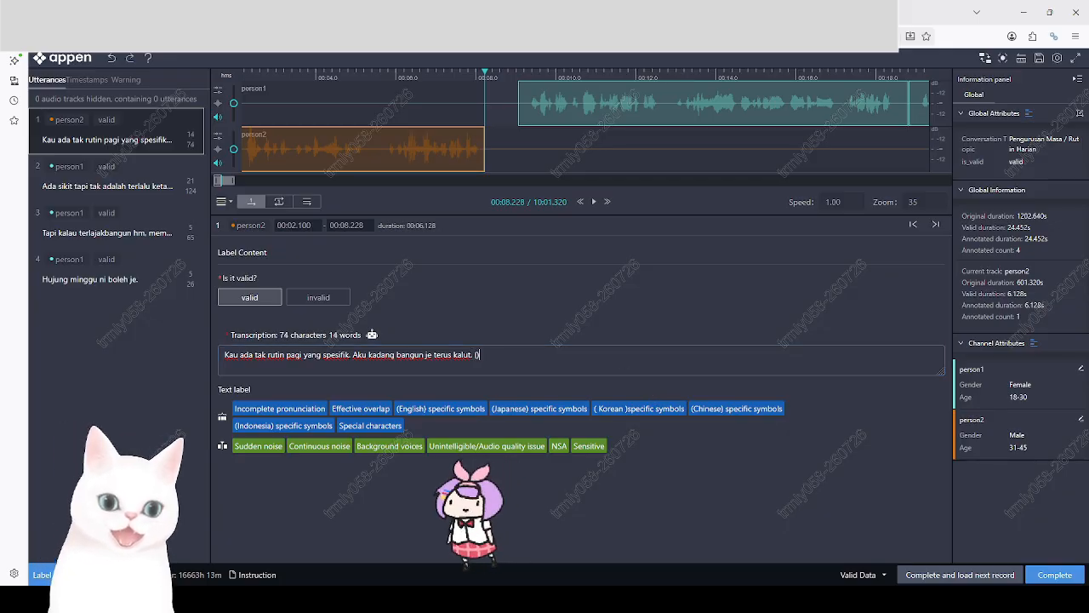
text(T)
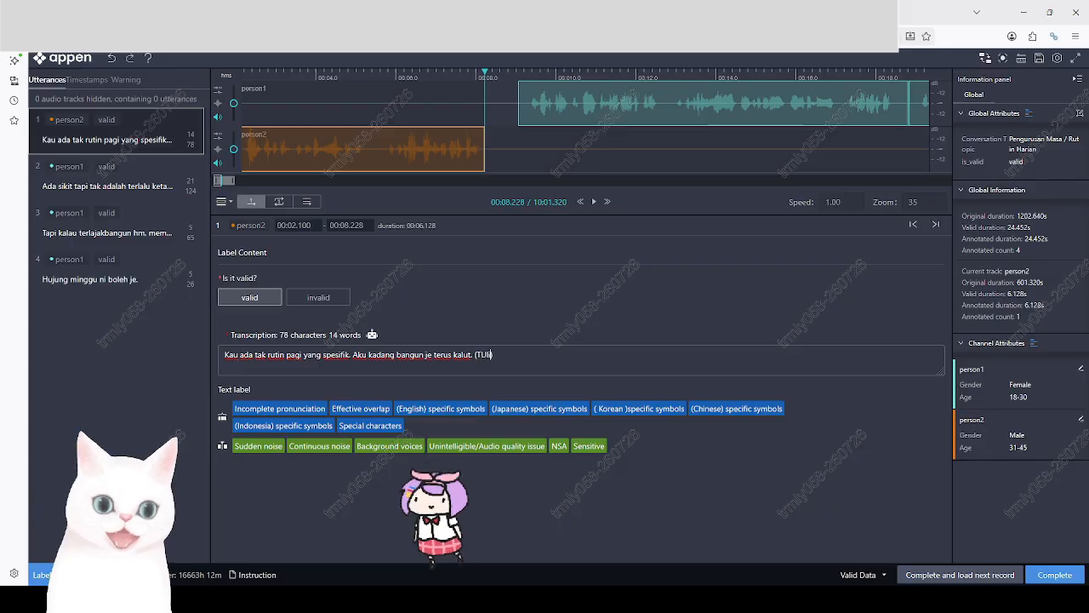
text(ulis apa yang kali)
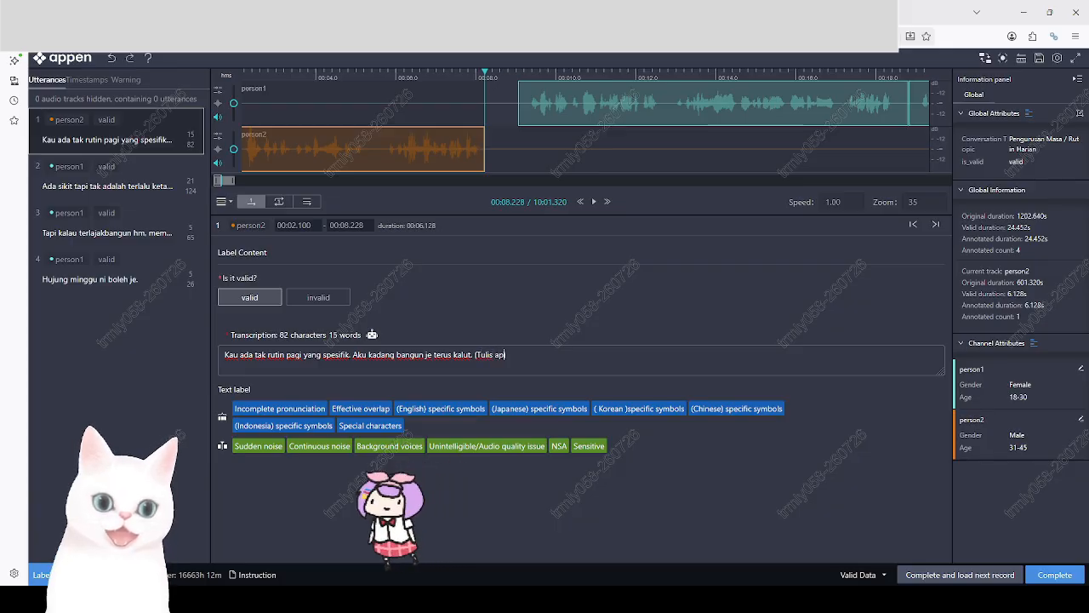
text(an dengar)
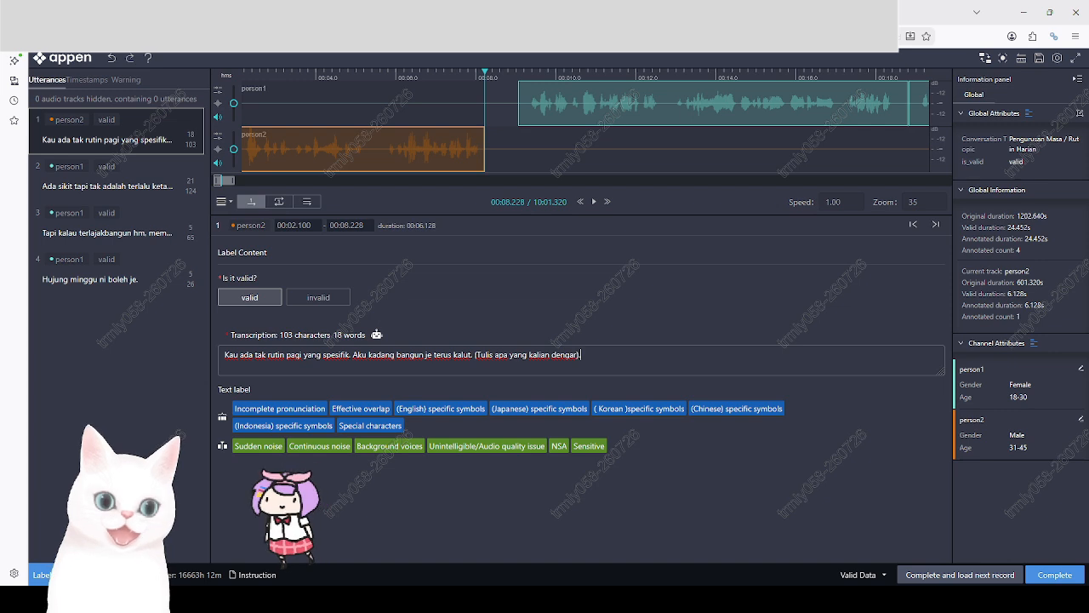
text(.)
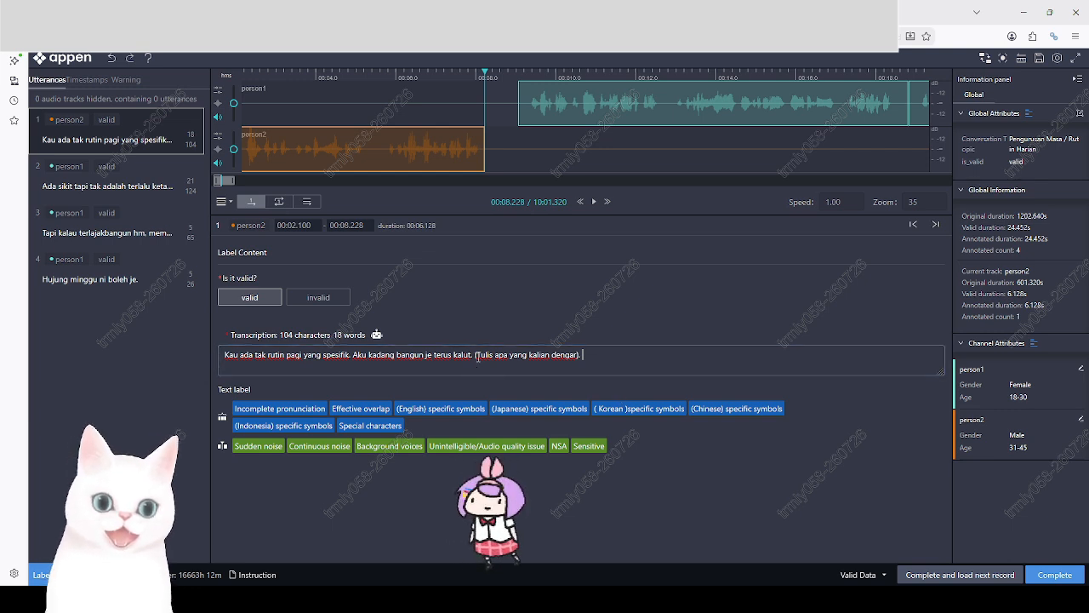
Replace the bracketed note with the English grammar example "These book I buy"
drag(476, 357, 584, 356)
text(Thi)
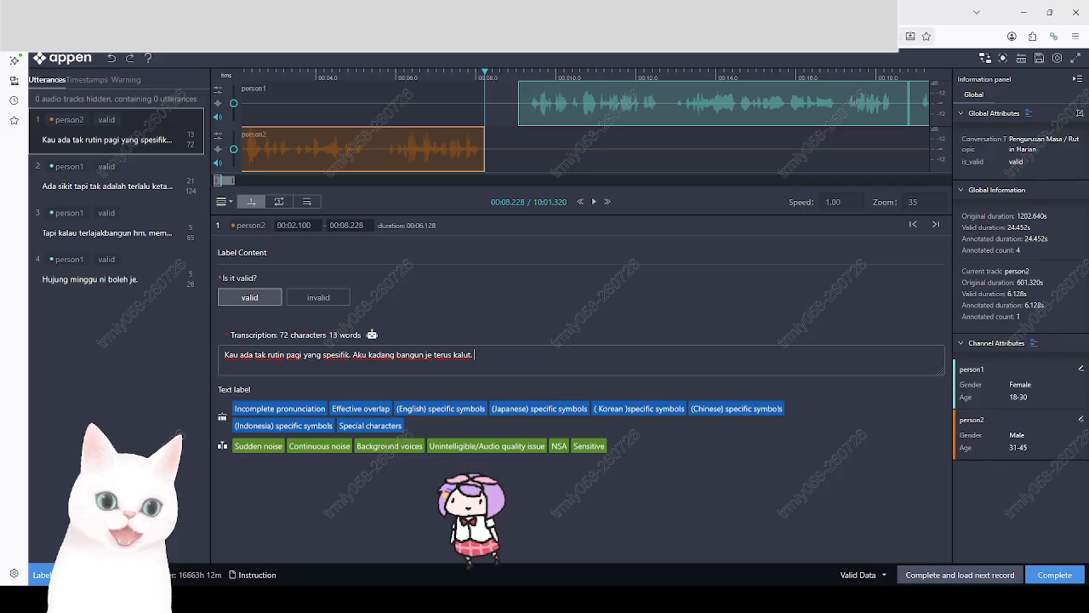
text(s books)
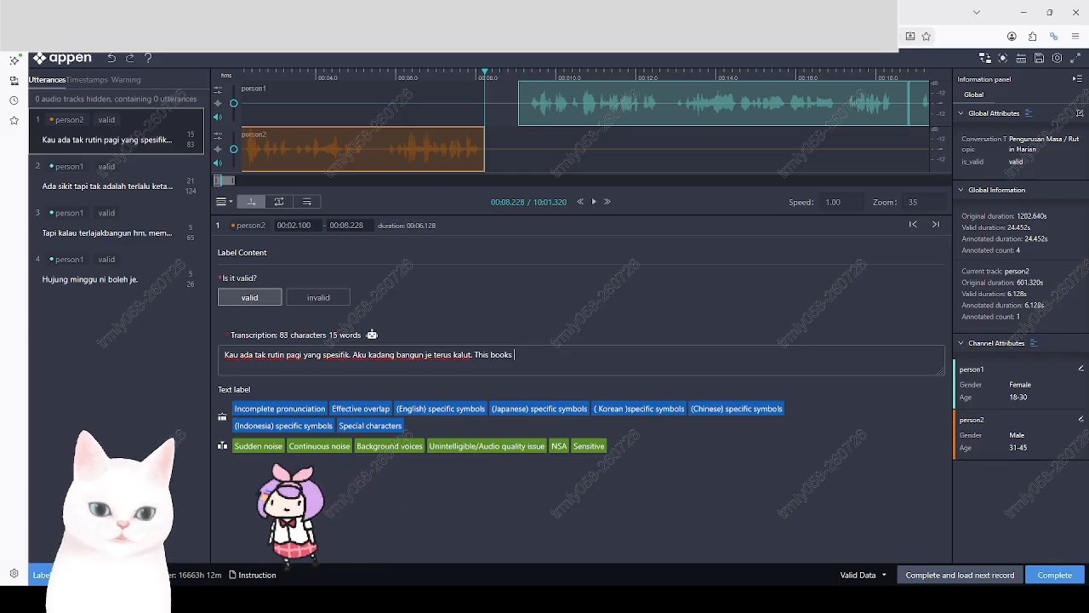
text( I buy)
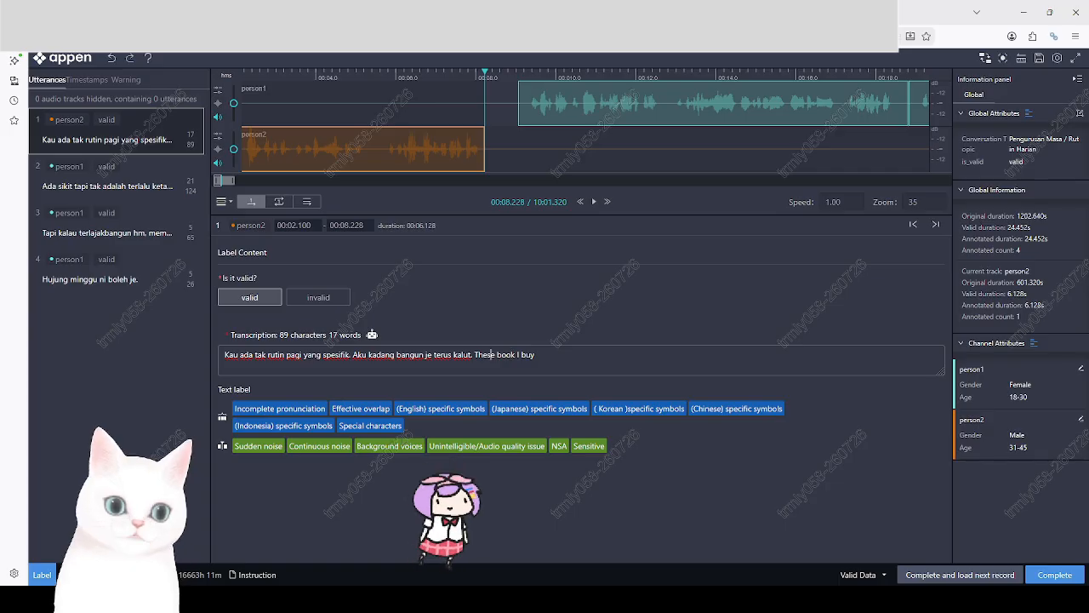
Replace the English example with "I read those books." and delete it from the transcription
drag(538, 355, 474, 355)
text(I rea)
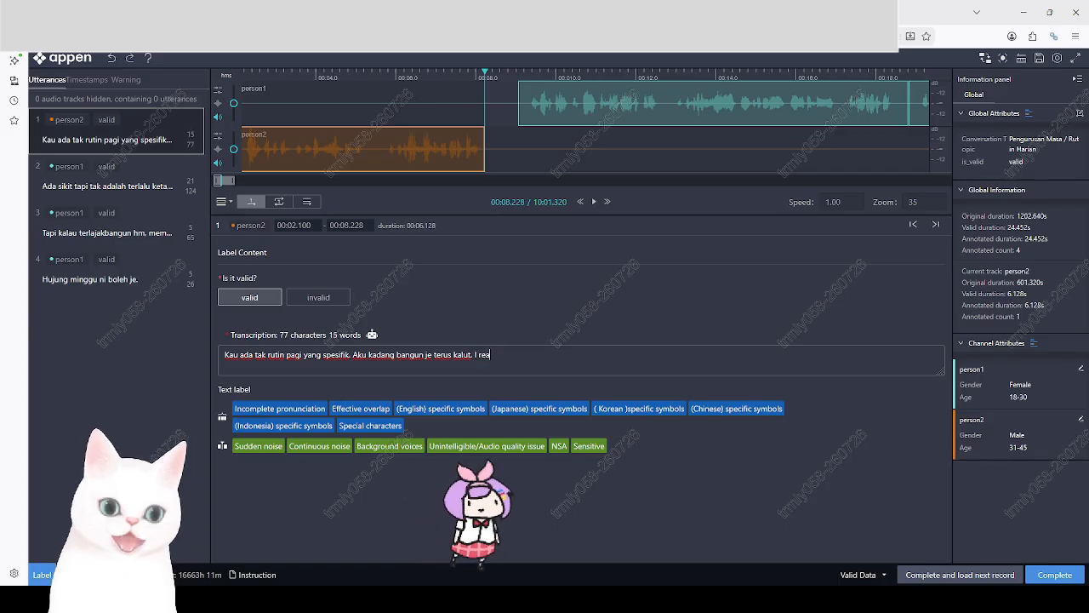
text(d those books.)
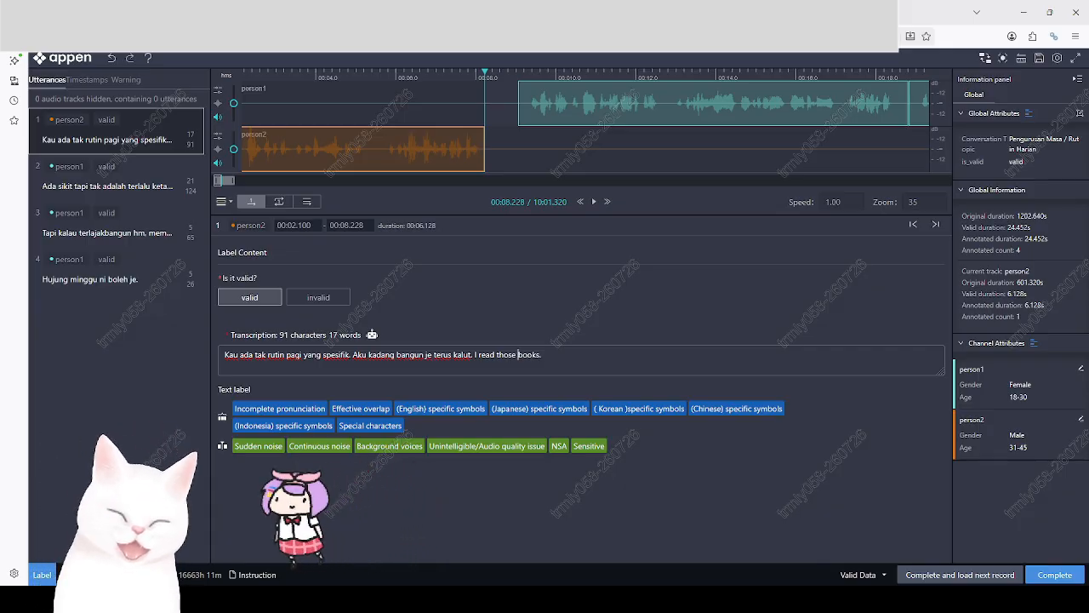
key(shift+Right)
text(r)
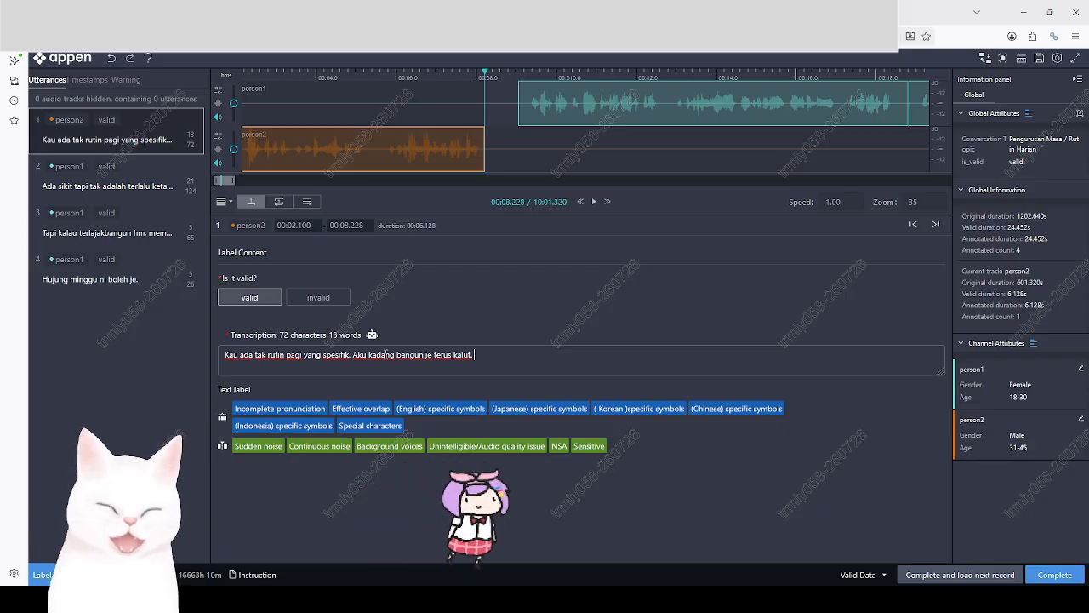
Review the wording of the first utterance's transcription and switch to the Segmentation Guidelines image to examine its rules
click(331, 356)
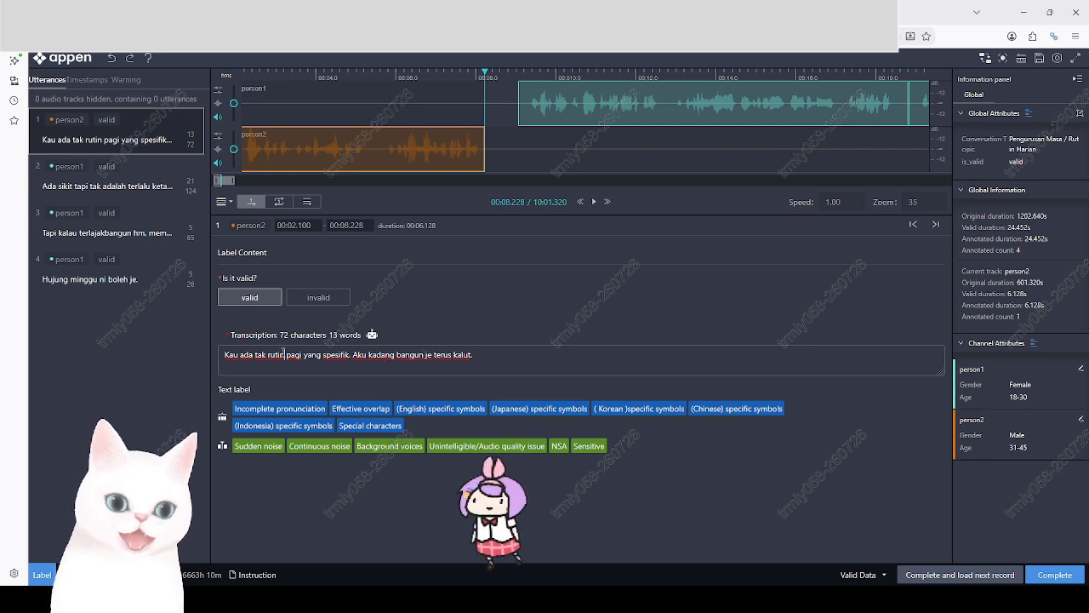
click(393, 355)
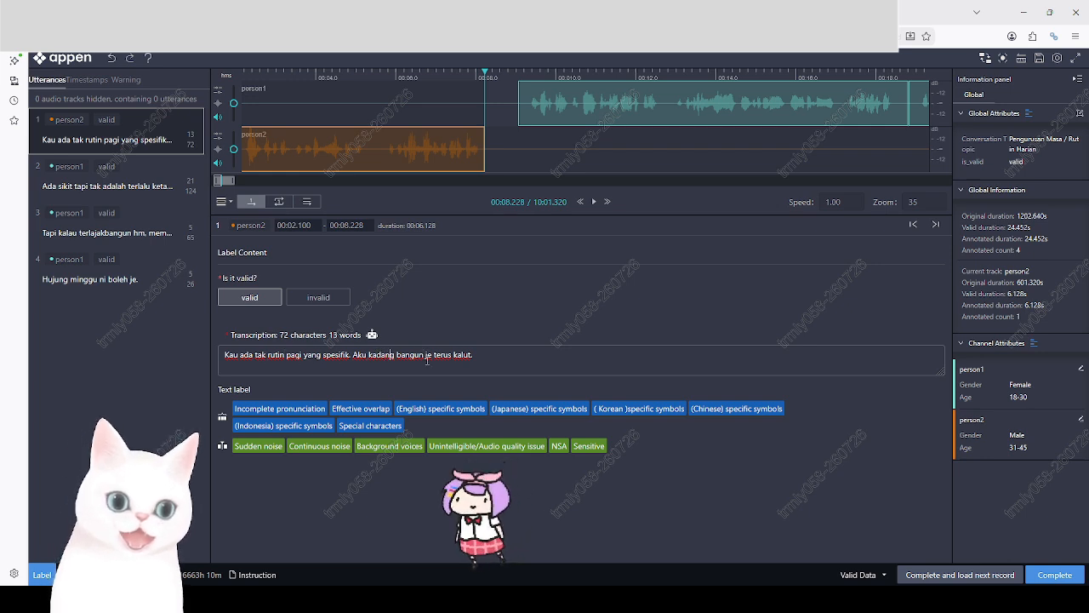
click(434, 356)
click(455, 355)
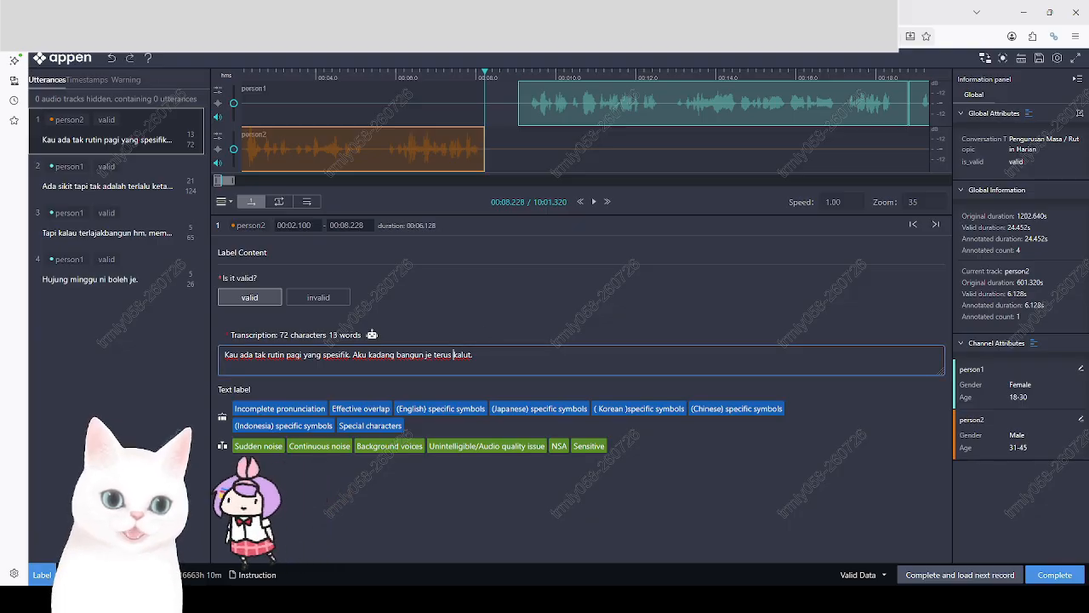
key(ctrl+Tab)
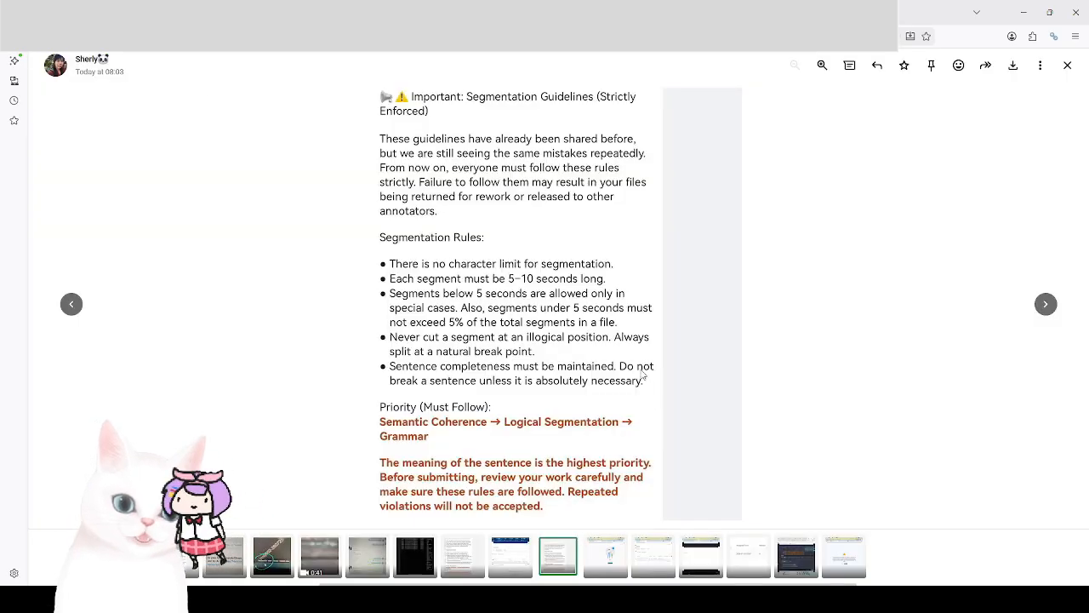